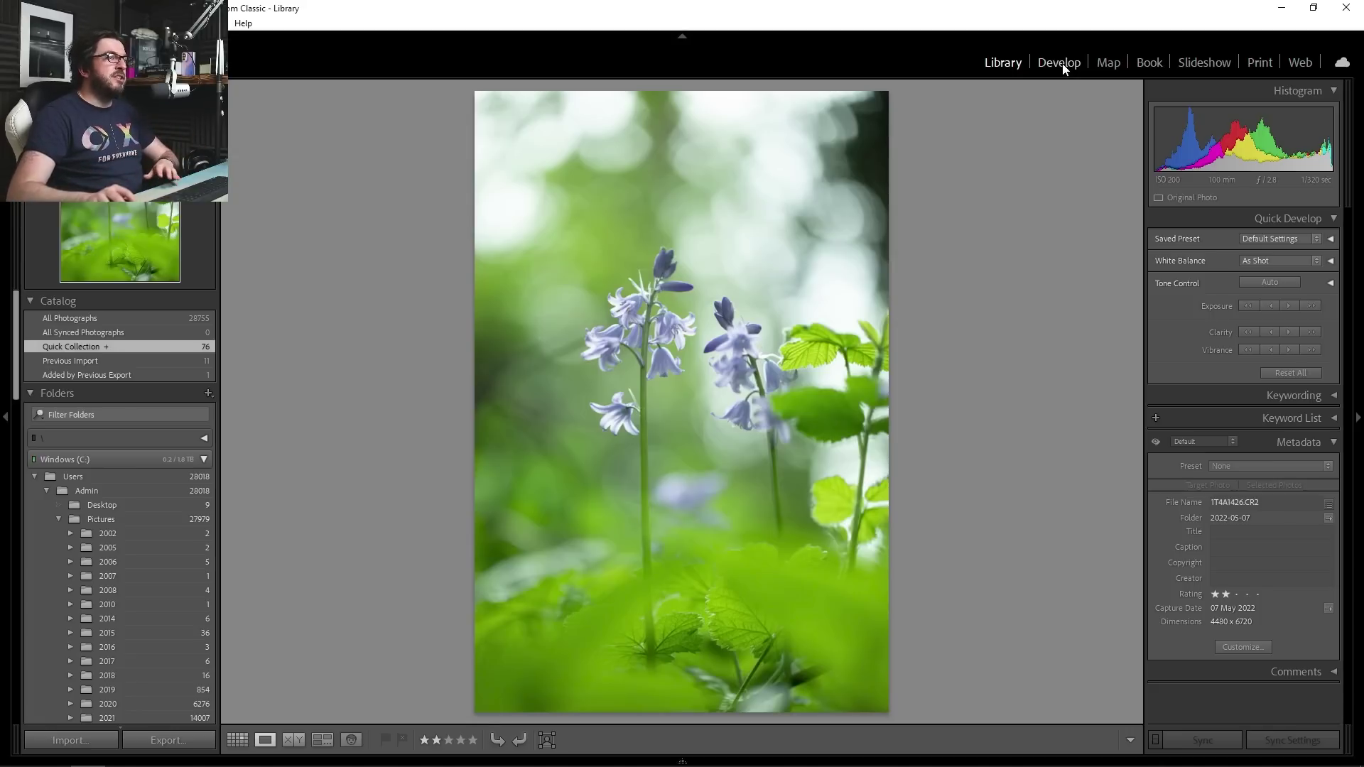
- Open the bluebell photo in Develop and try raising Exposure to +0.44 and lowering Shadows
left_click(1063, 67)
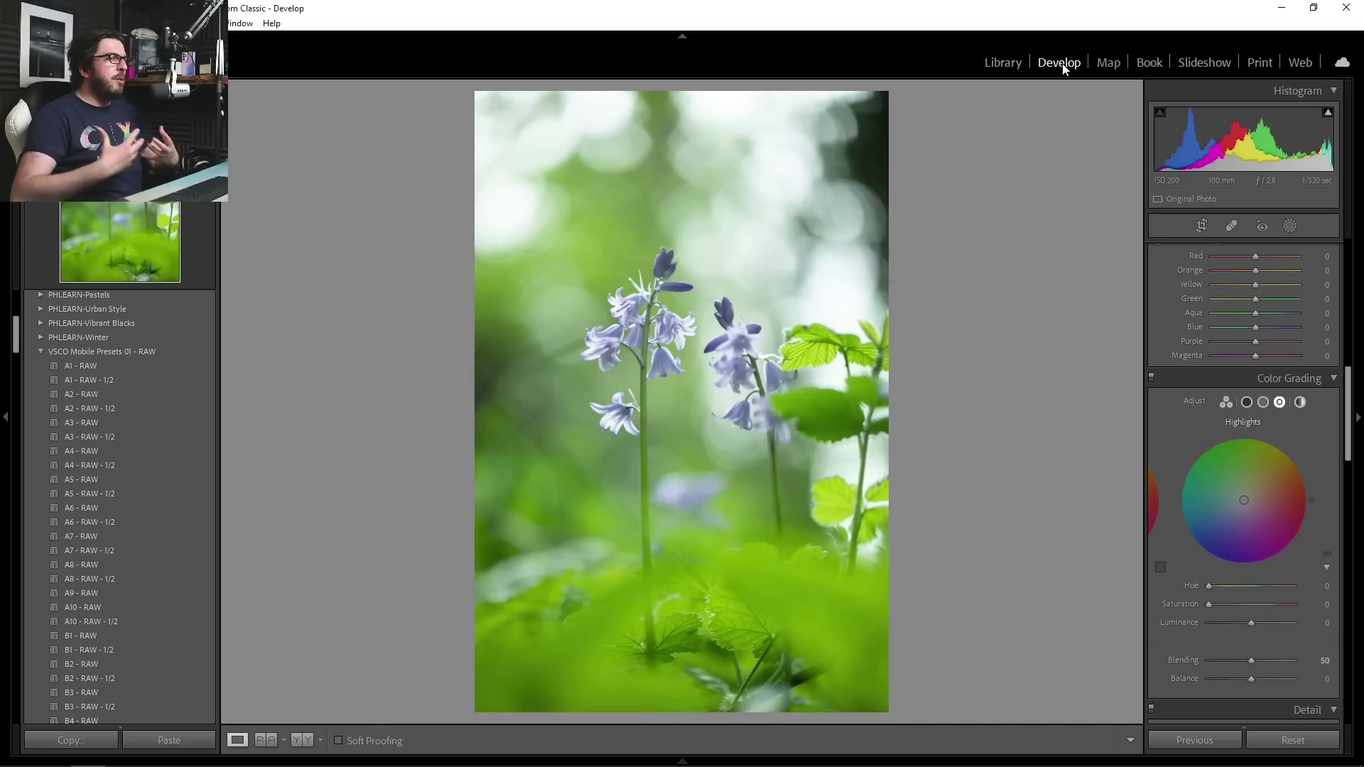
scroll(1224, 523, "up", 10)
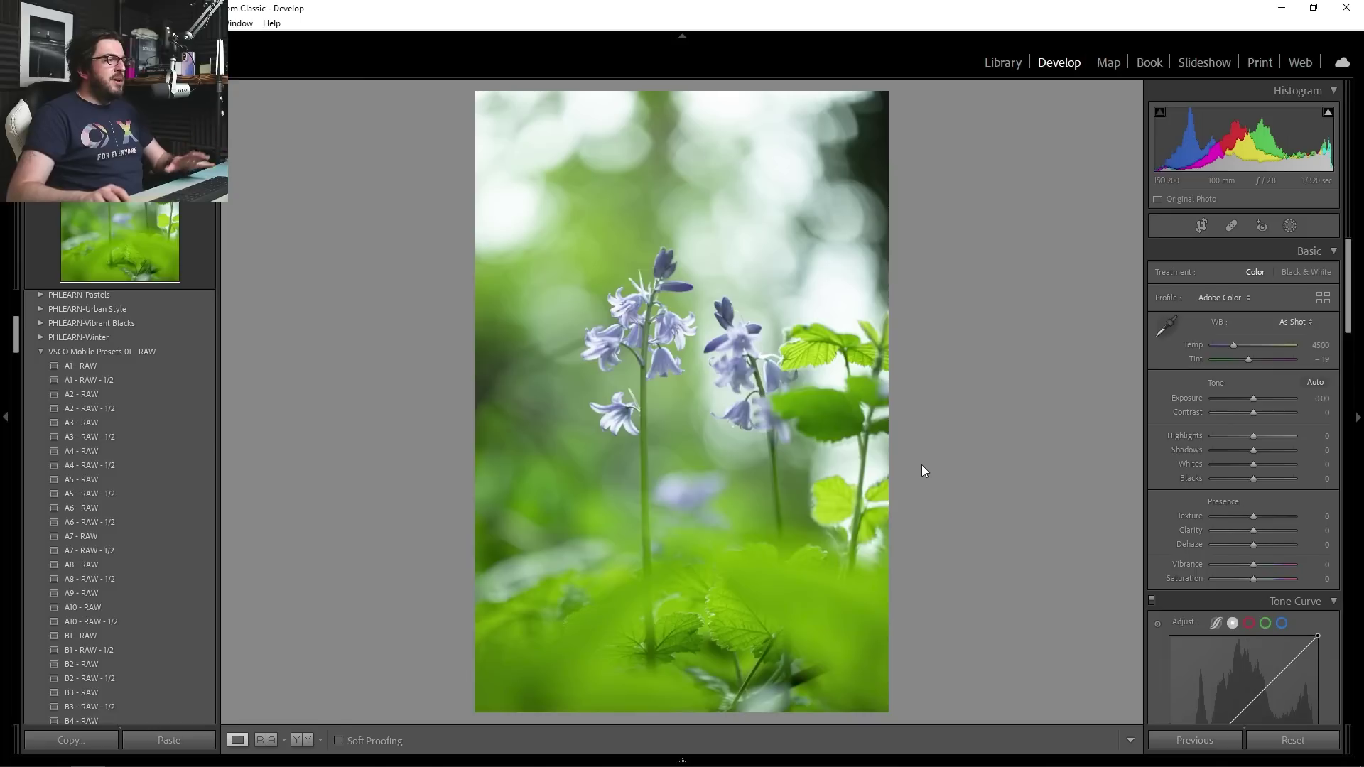
left_click_drag(1254, 396, 1264, 400)
left_click_drag(1253, 450, 1256, 398)
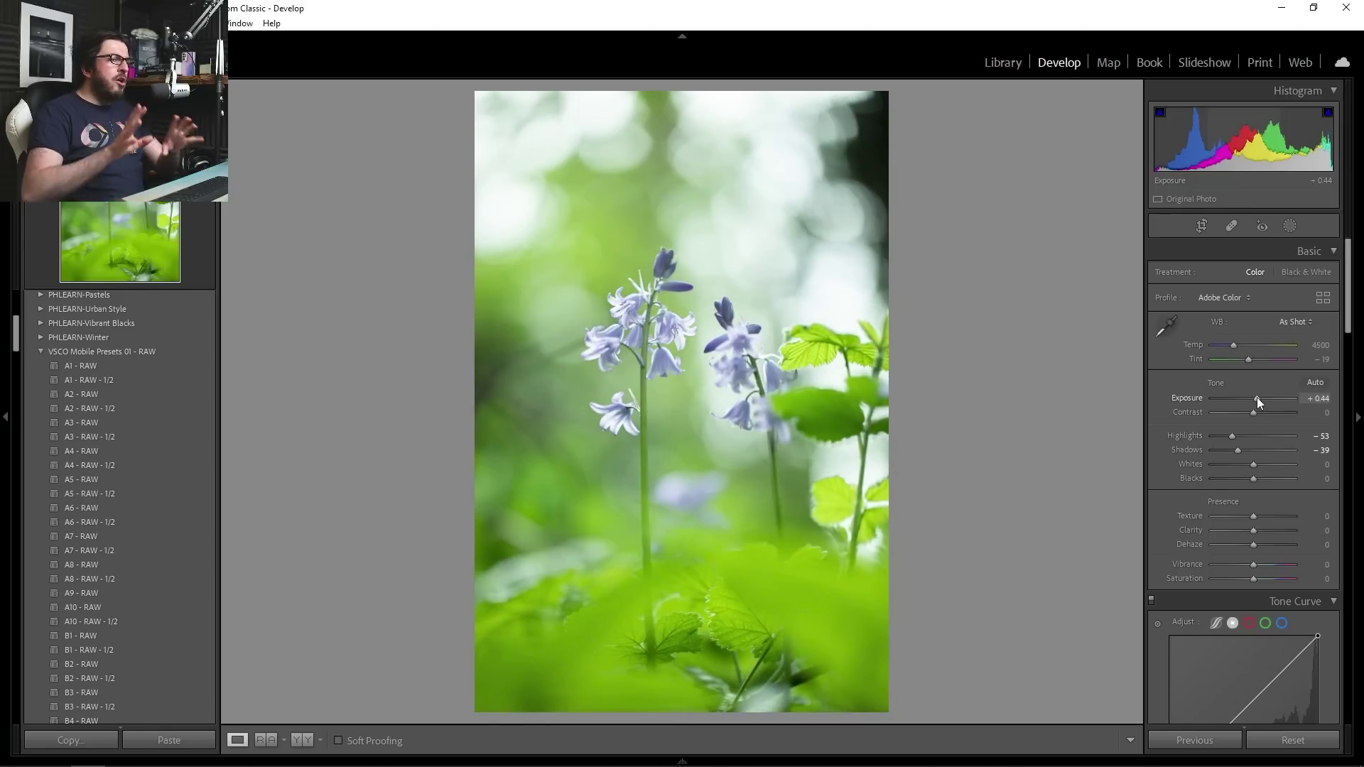
left_click_drag(1256, 398, 1259, 395)
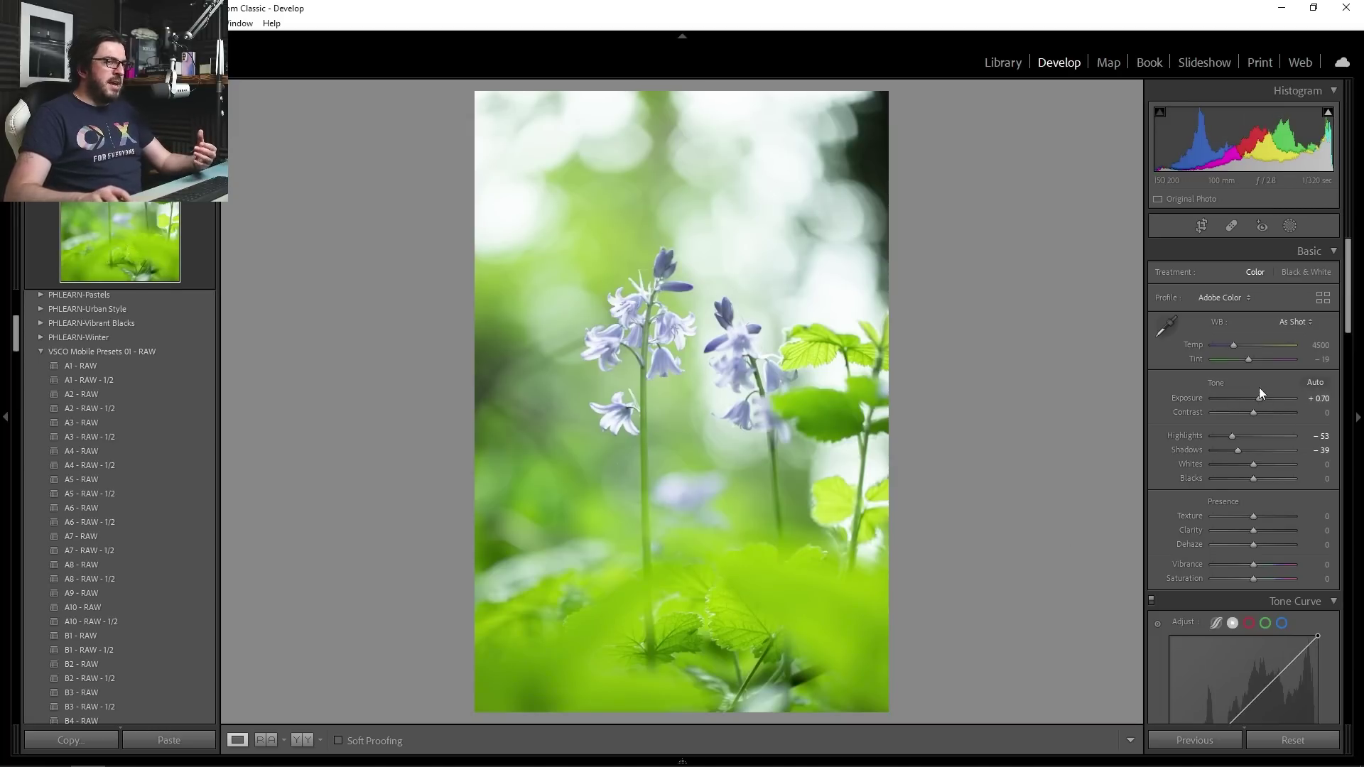
left_click_drag(1259, 395, 1257, 395)
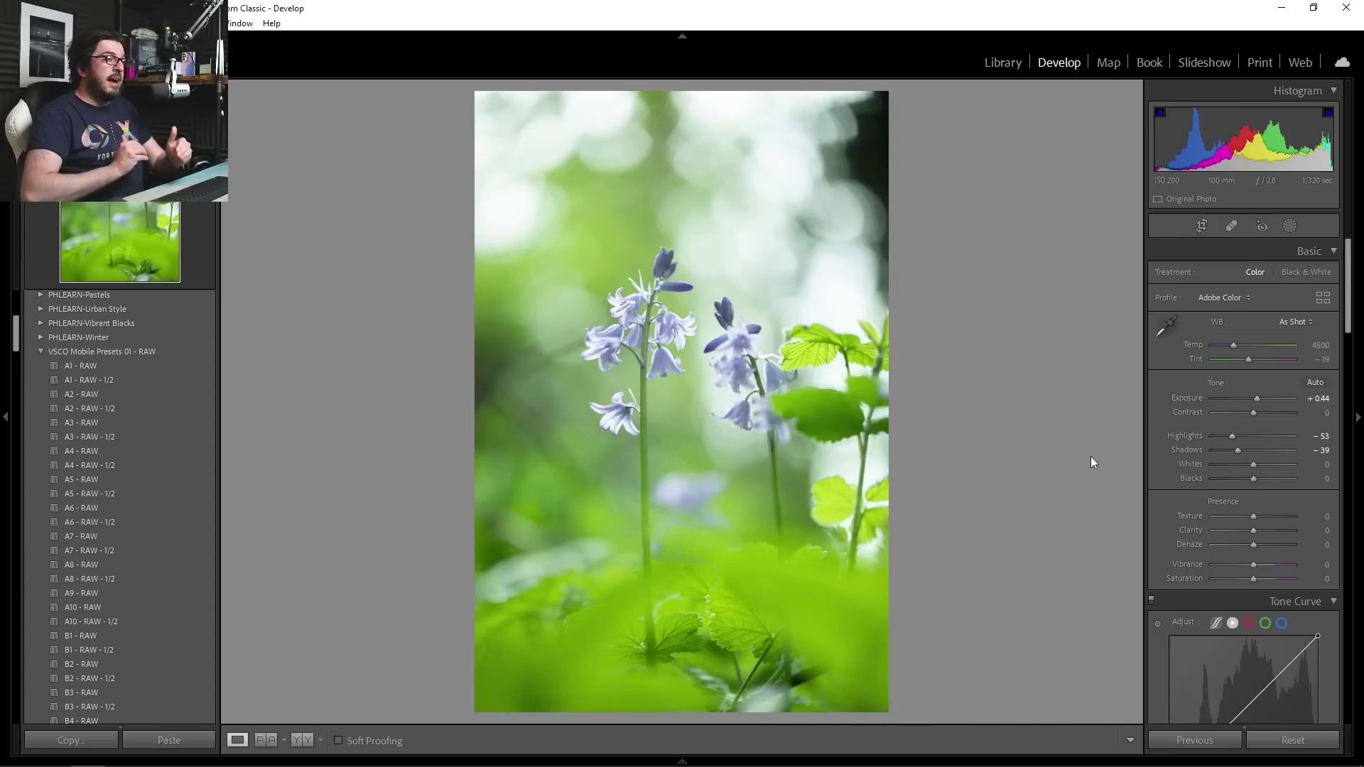
- Reset Highlights, Shadows and Exposure back to 0
double_click(1184, 436)
double_click(1183, 446)
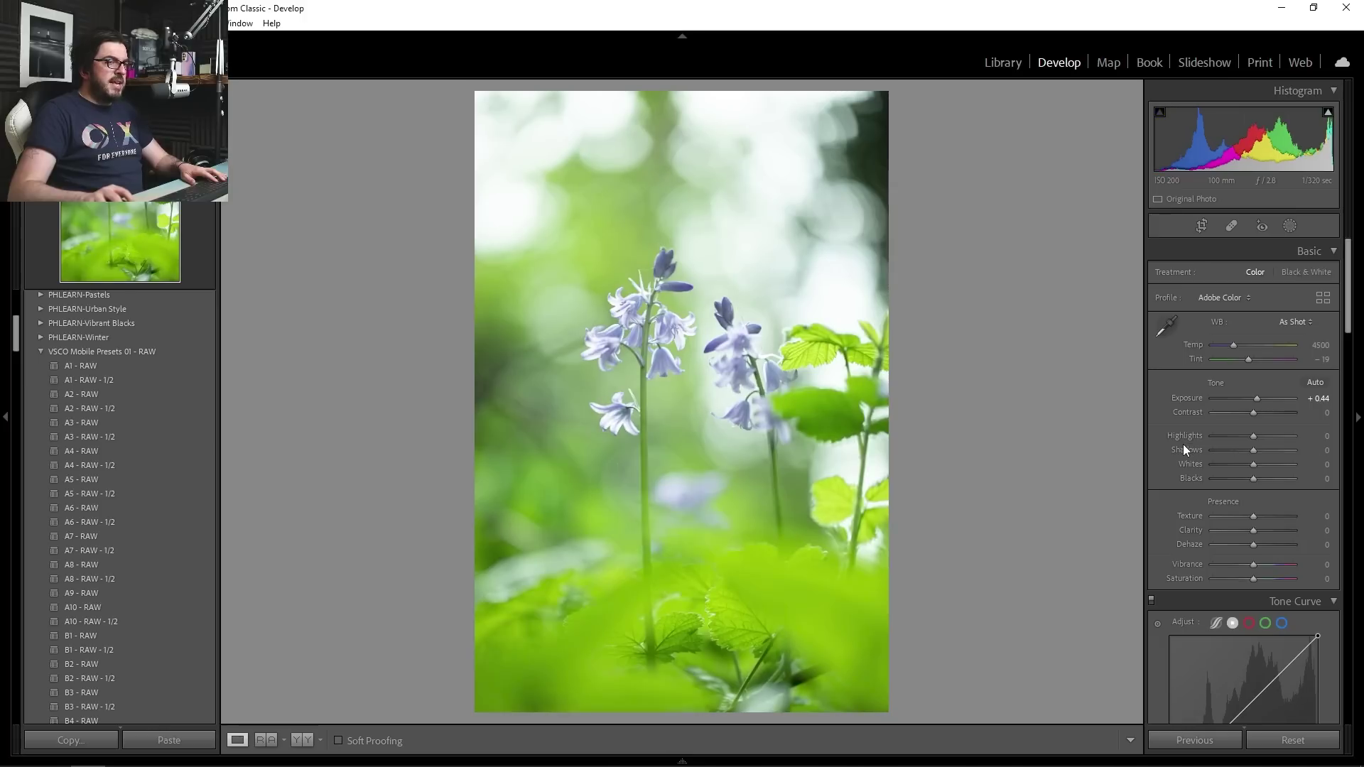
double_click(1186, 395)
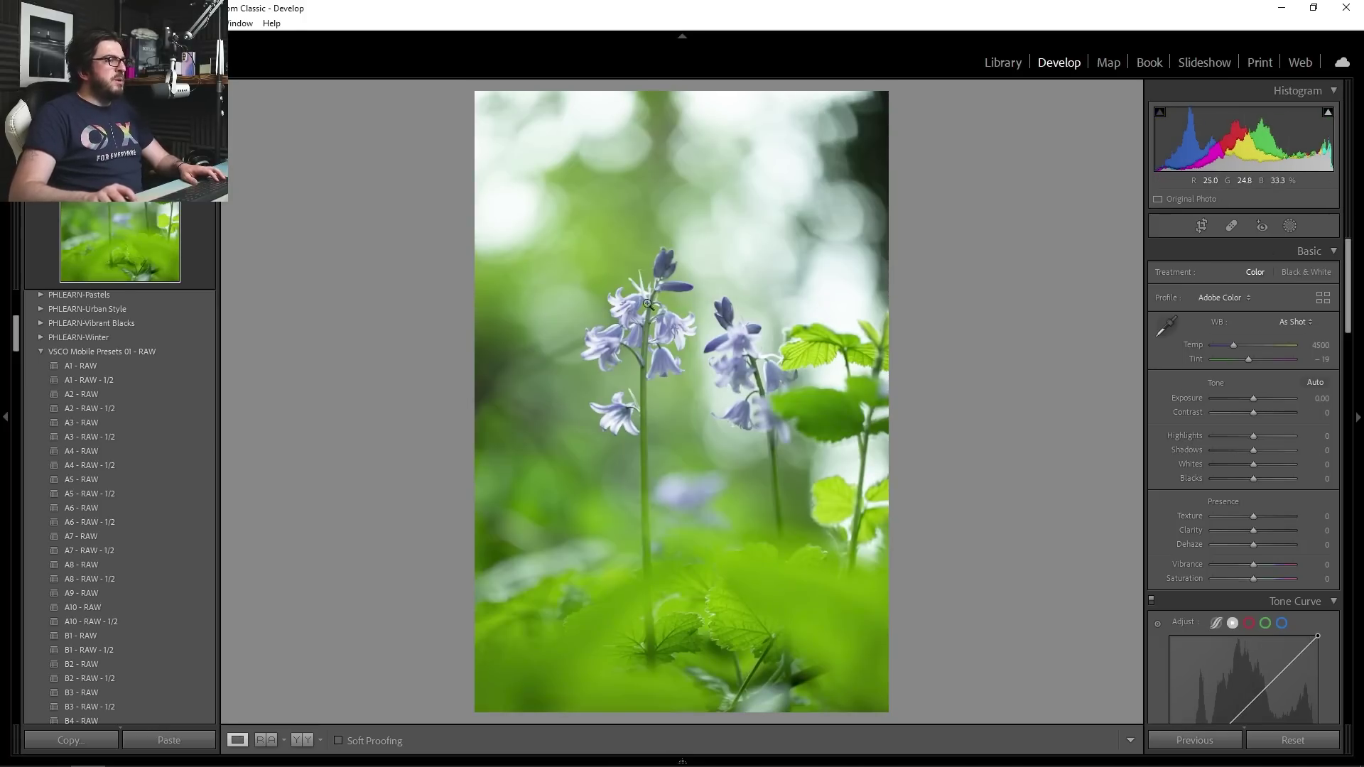
- Draw a new radial gradient mask across the bluebells
left_click(1290, 226)
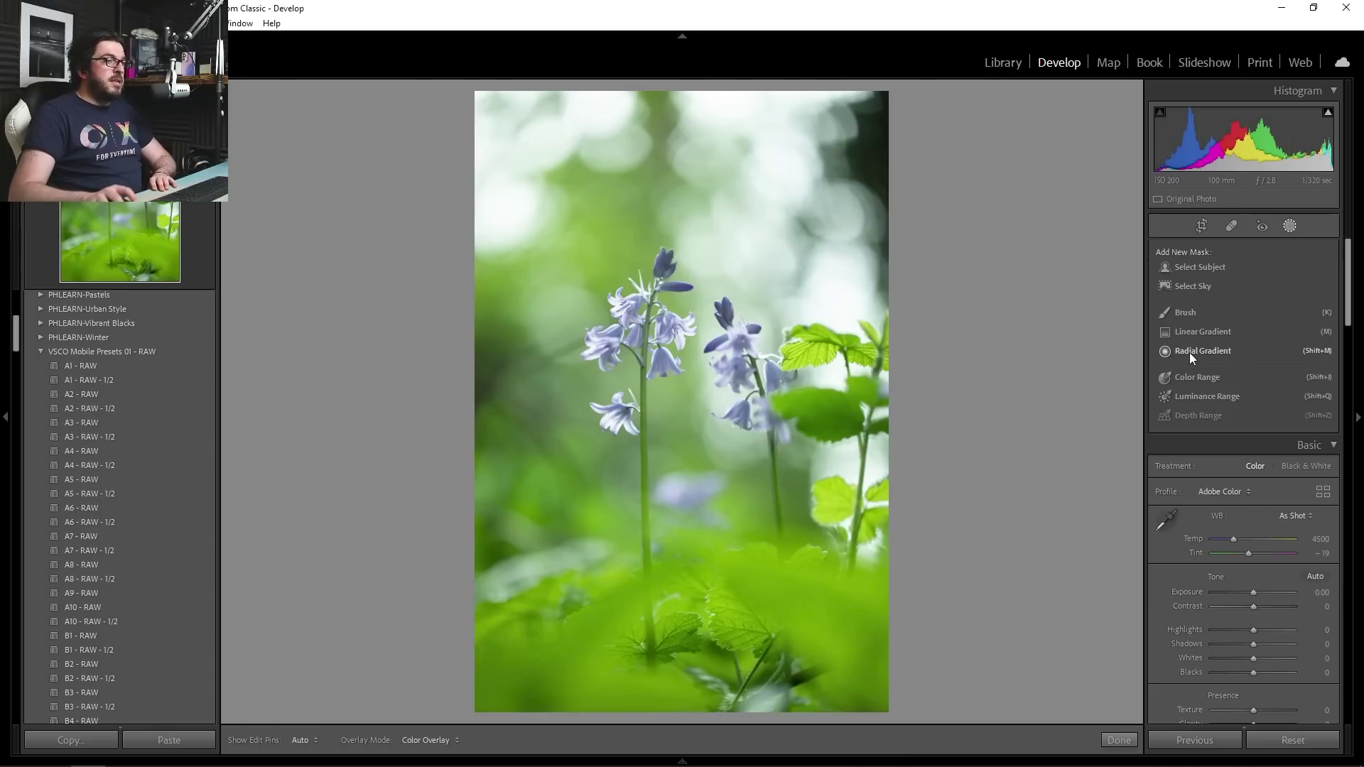
left_click(1190, 352)
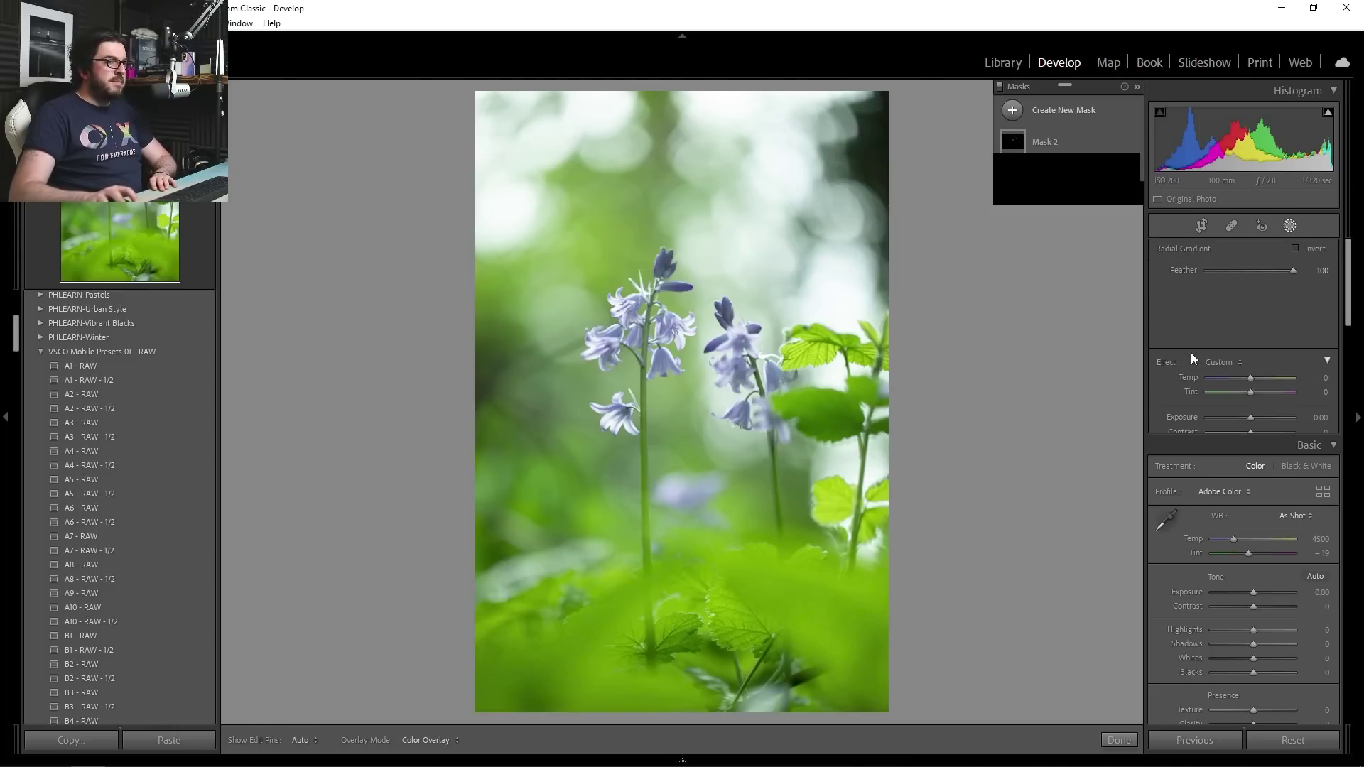
left_click_drag(666, 351, 1012, 497)
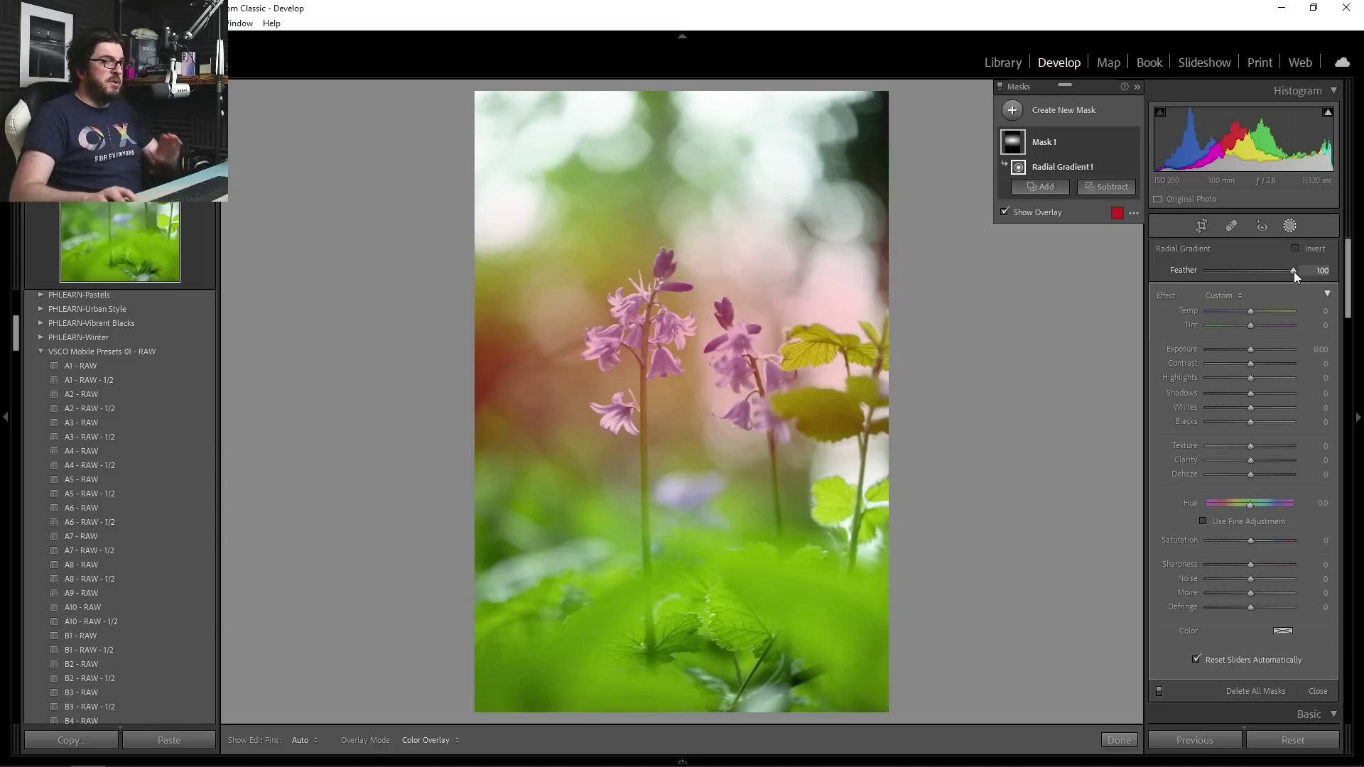
- Brighten the radial mask to exposure 0.64 and soften its edge with feather 100
left_click_drag(1294, 272, 1153, 296)
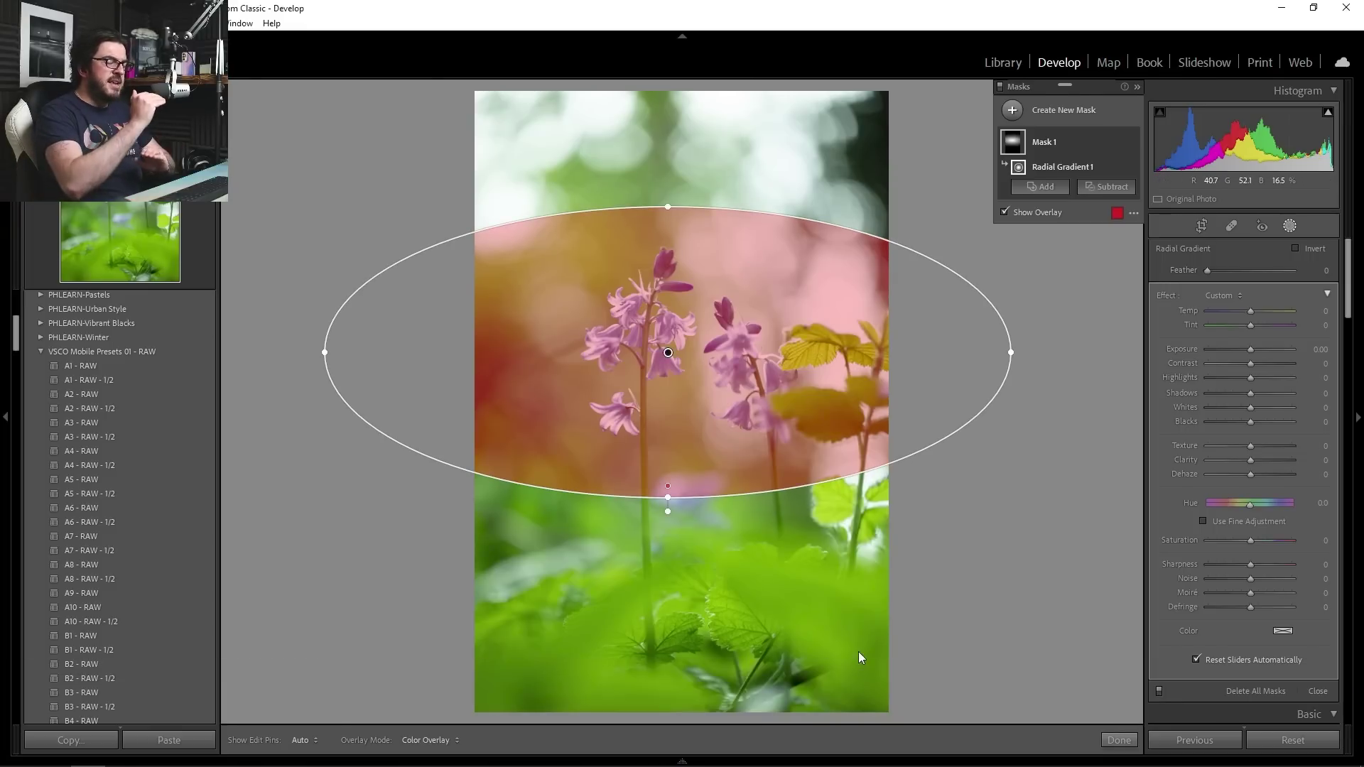
key("o")
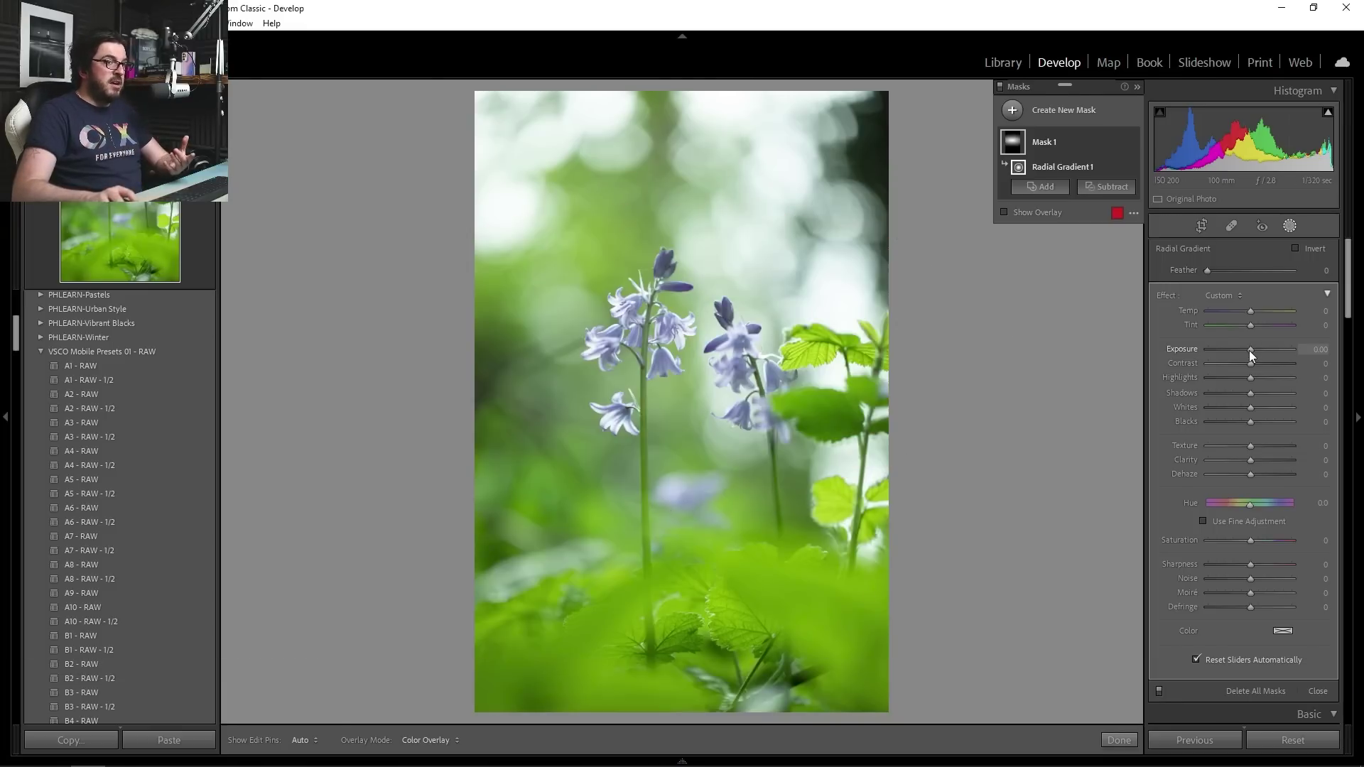
left_click_drag(1249, 351, 1255, 351)
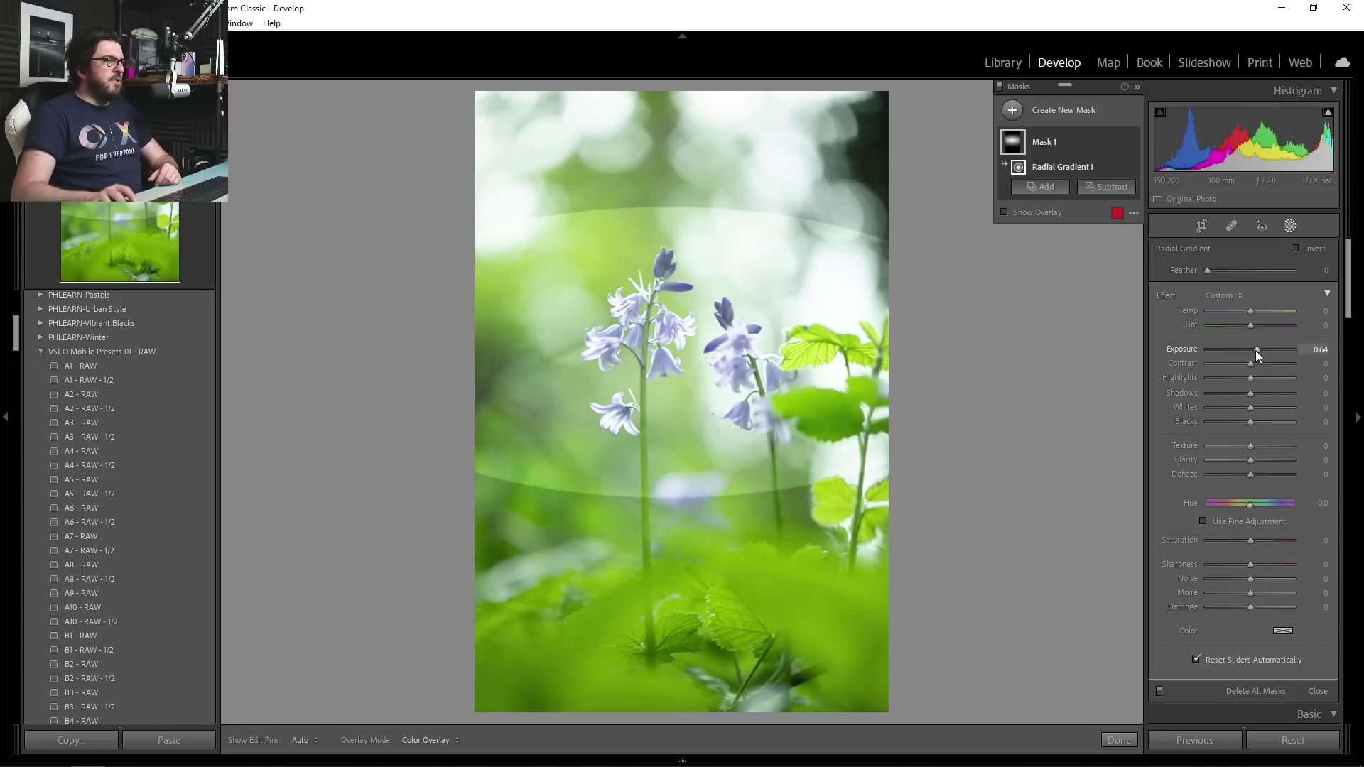
mouse_move(664, 481)
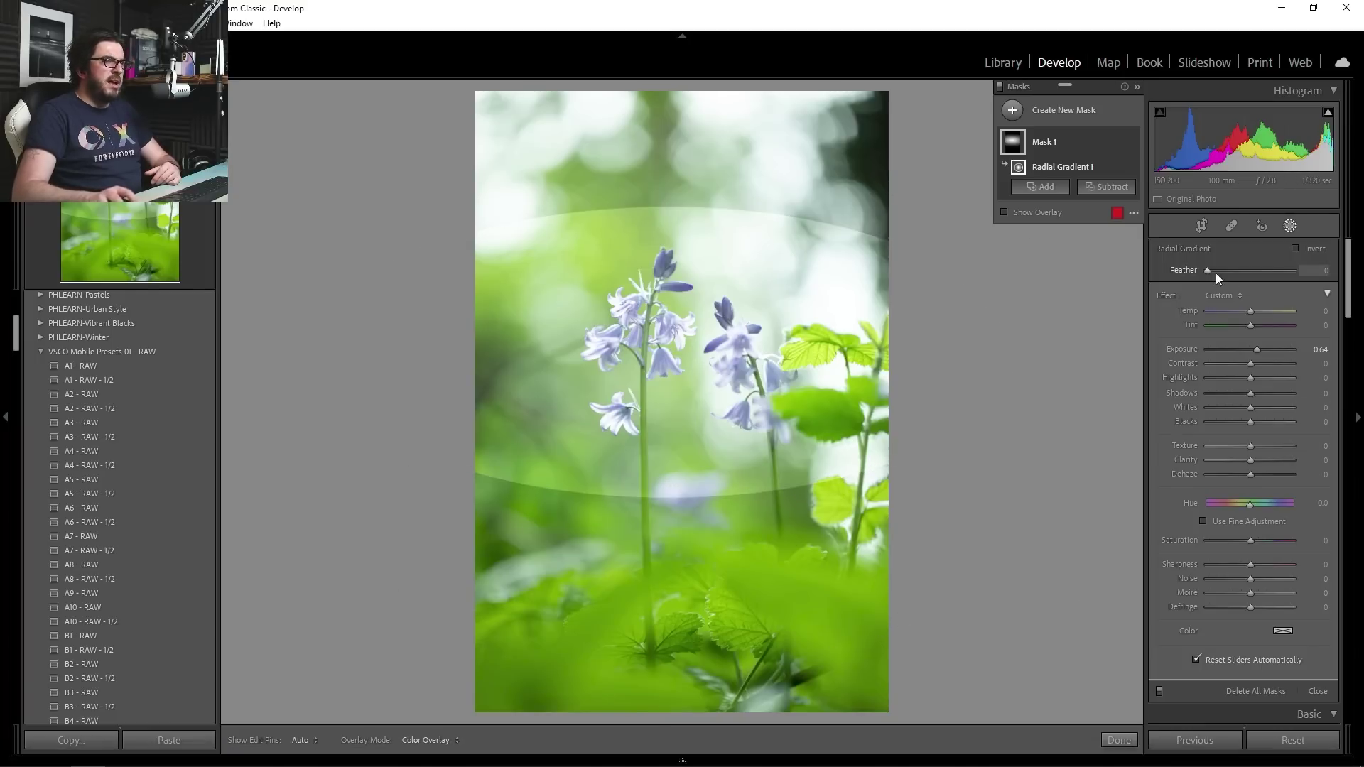
left_click_drag(1207, 270, 1328, 292)
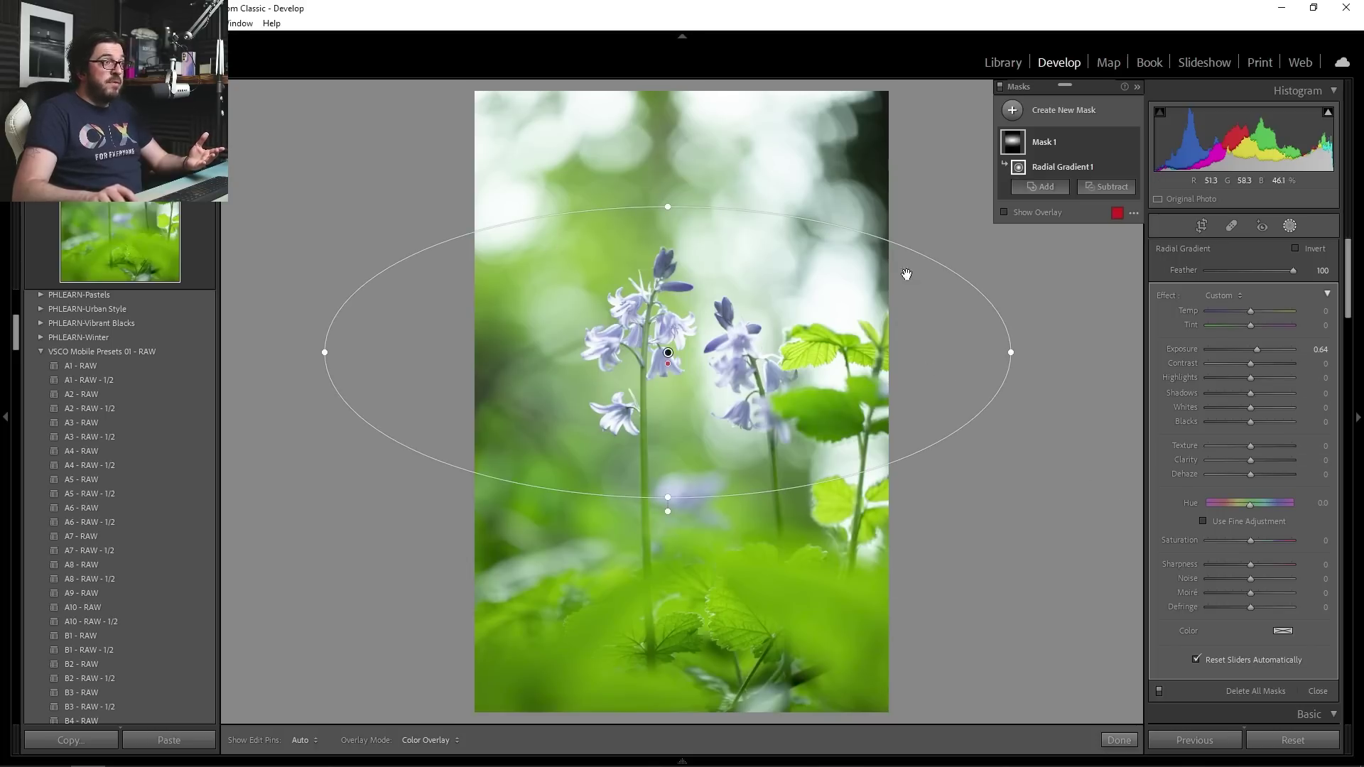
- Set mask exposure to 0.57 and stretch the ellipse into a tall oval over both stems
left_click_drag(1256, 348, 1256, 347)
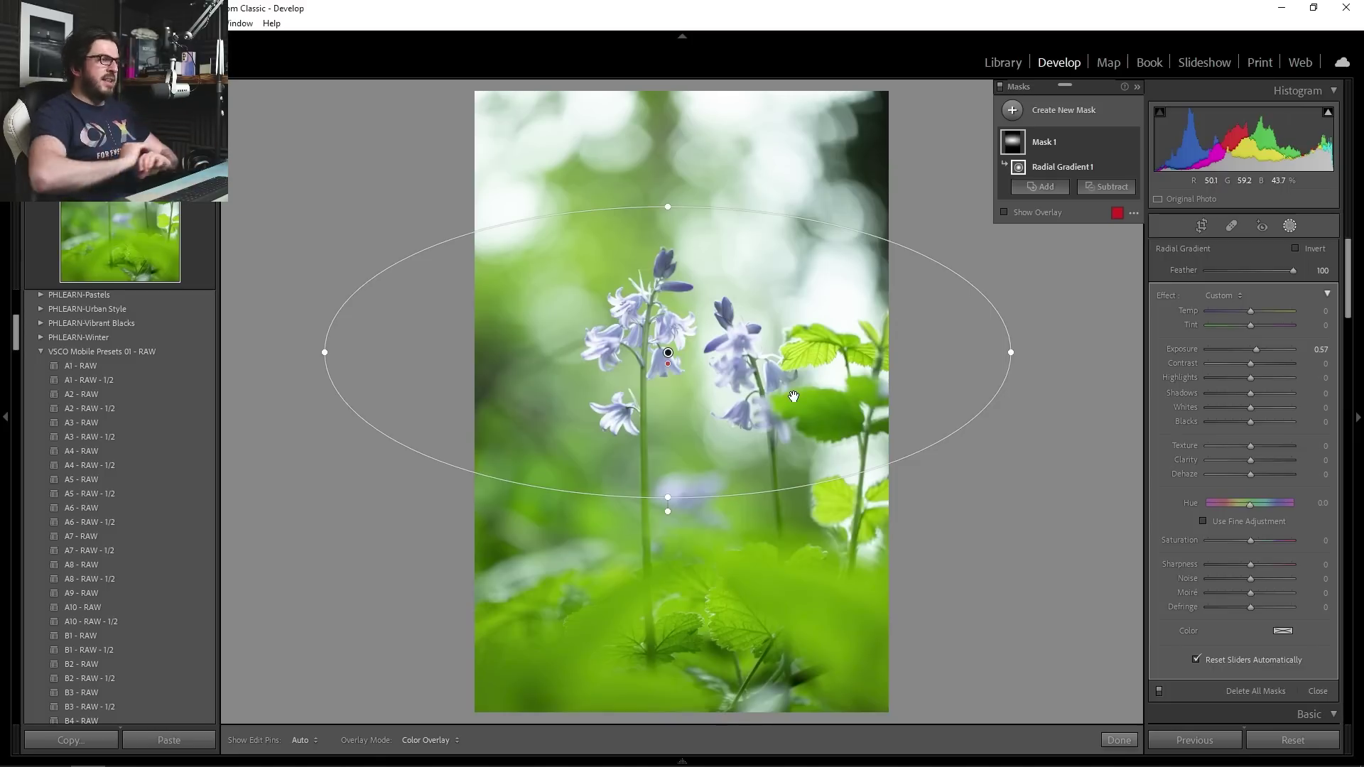
left_click_drag(1011, 351, 808, 383)
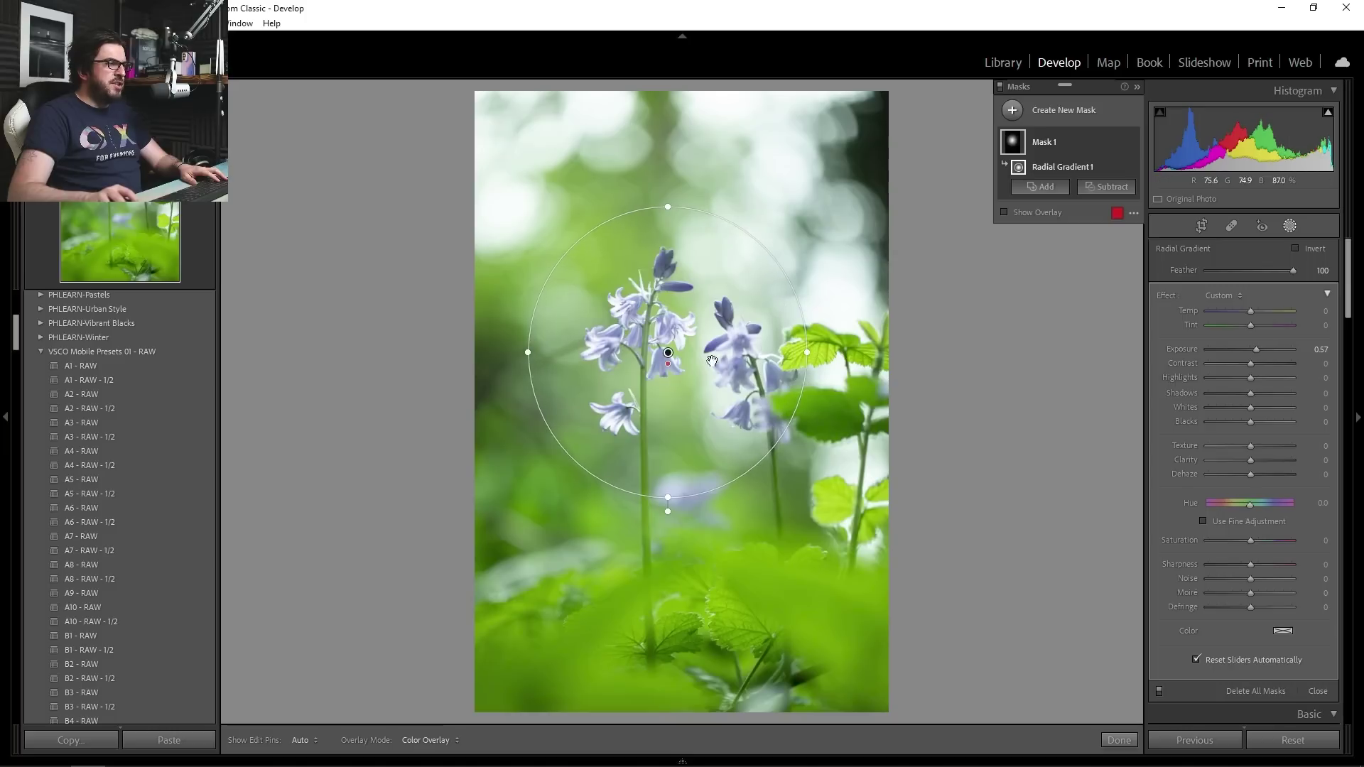
left_click_drag(669, 241, 679, 163)
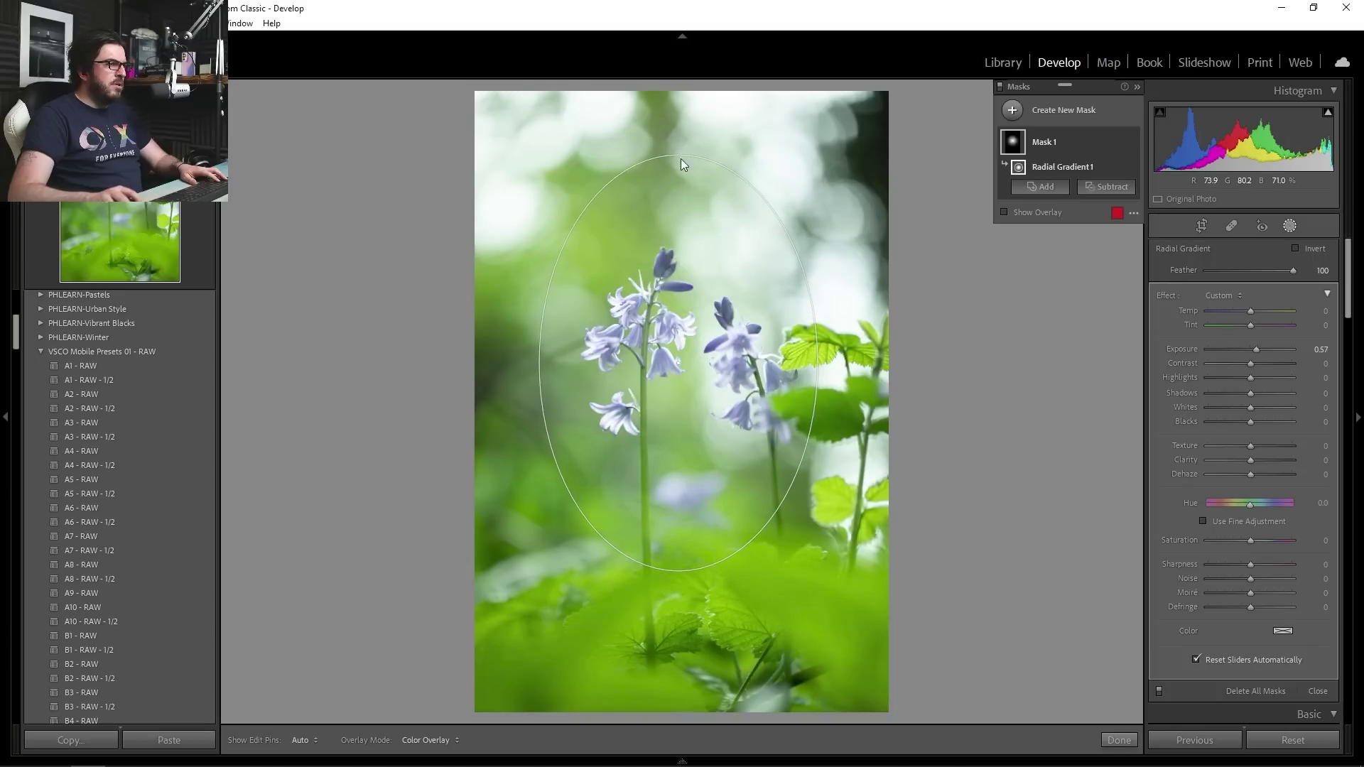
left_click_drag(681, 165, 680, 149)
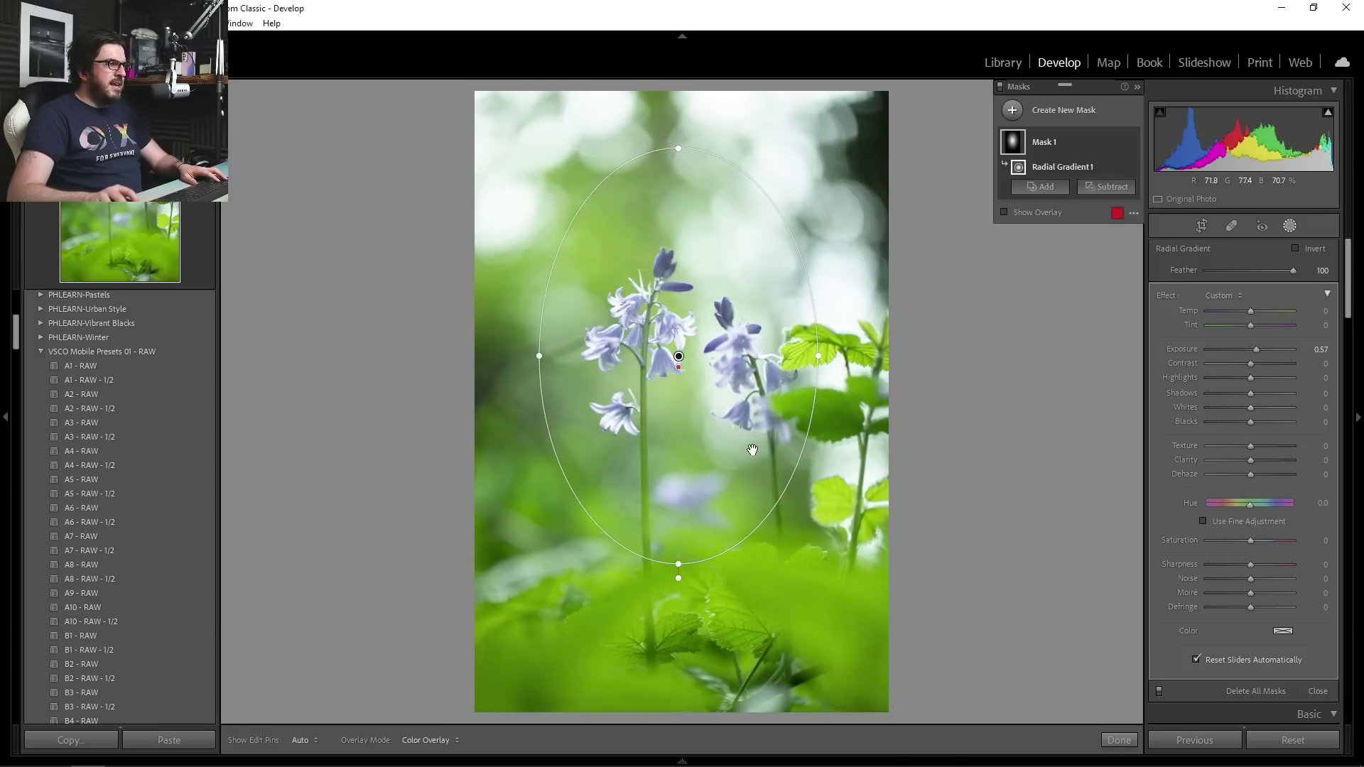
mouse_move(680, 357)
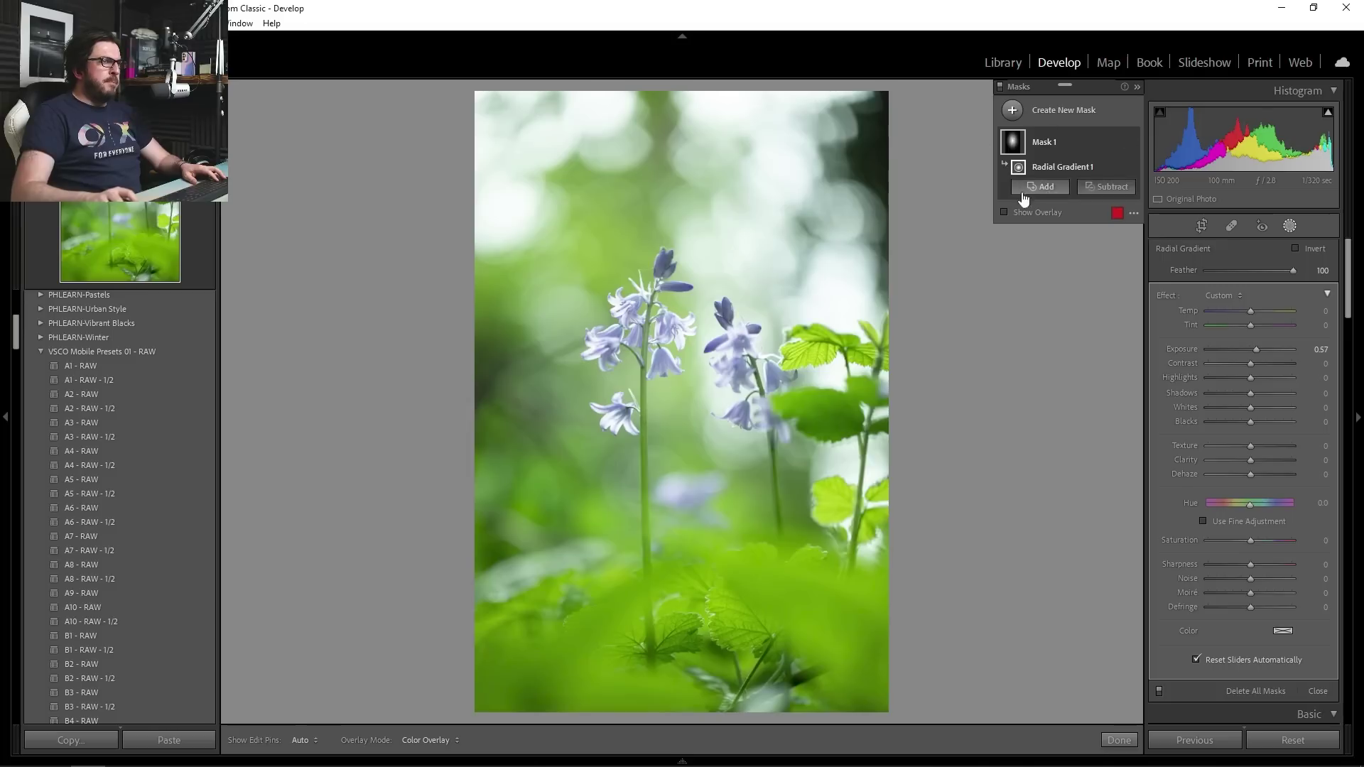
- Add a linear gradient mask running up from the bottom of the photo
left_click(1012, 111)
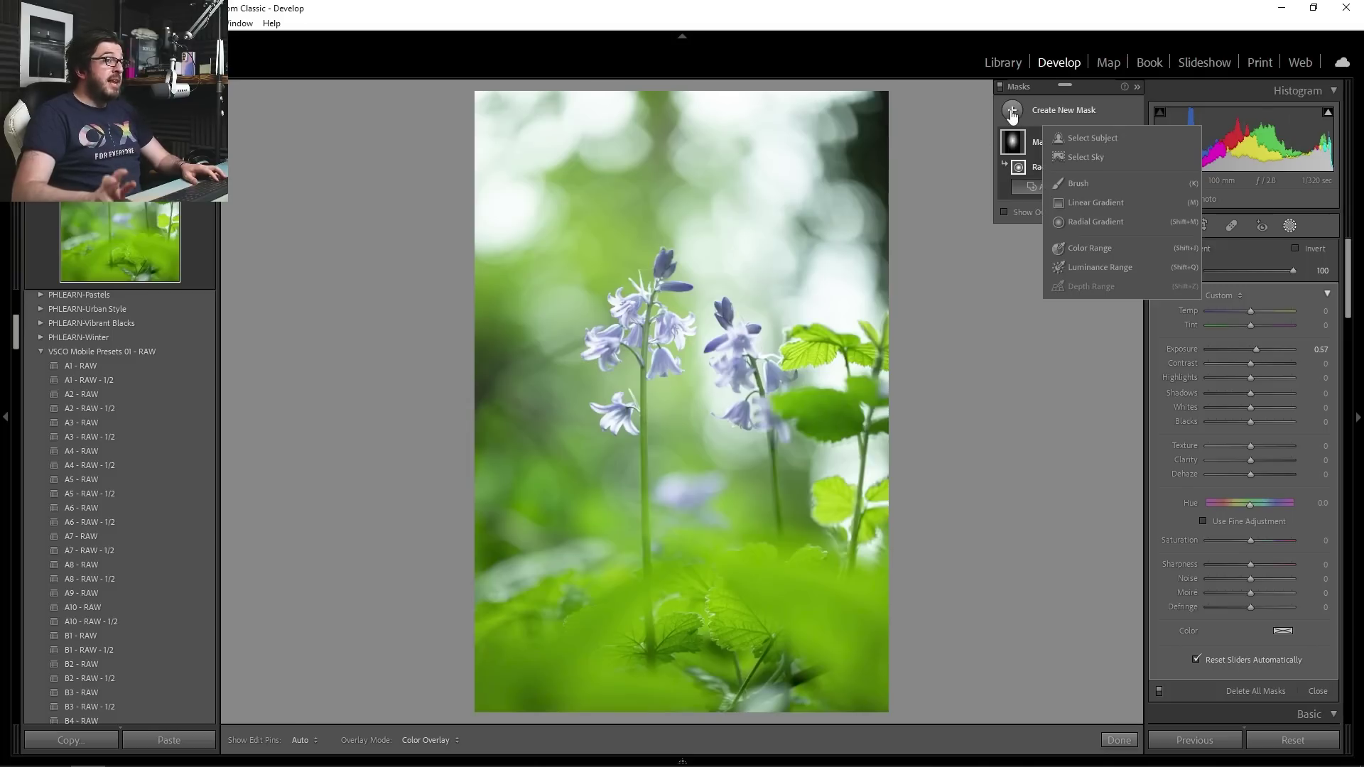
left_click(1105, 204)
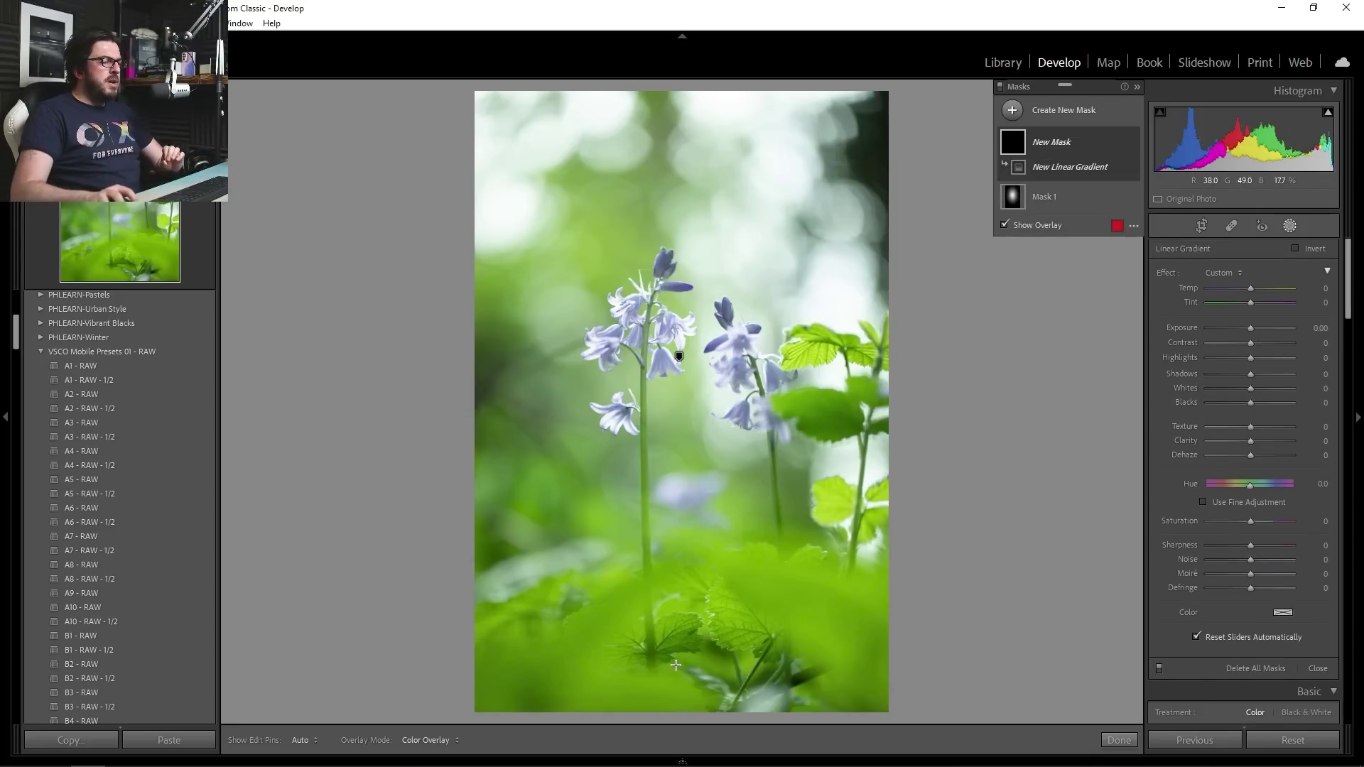
left_click_drag(675, 665, 658, 59)
left_click_drag(702, 663, 689, 515)
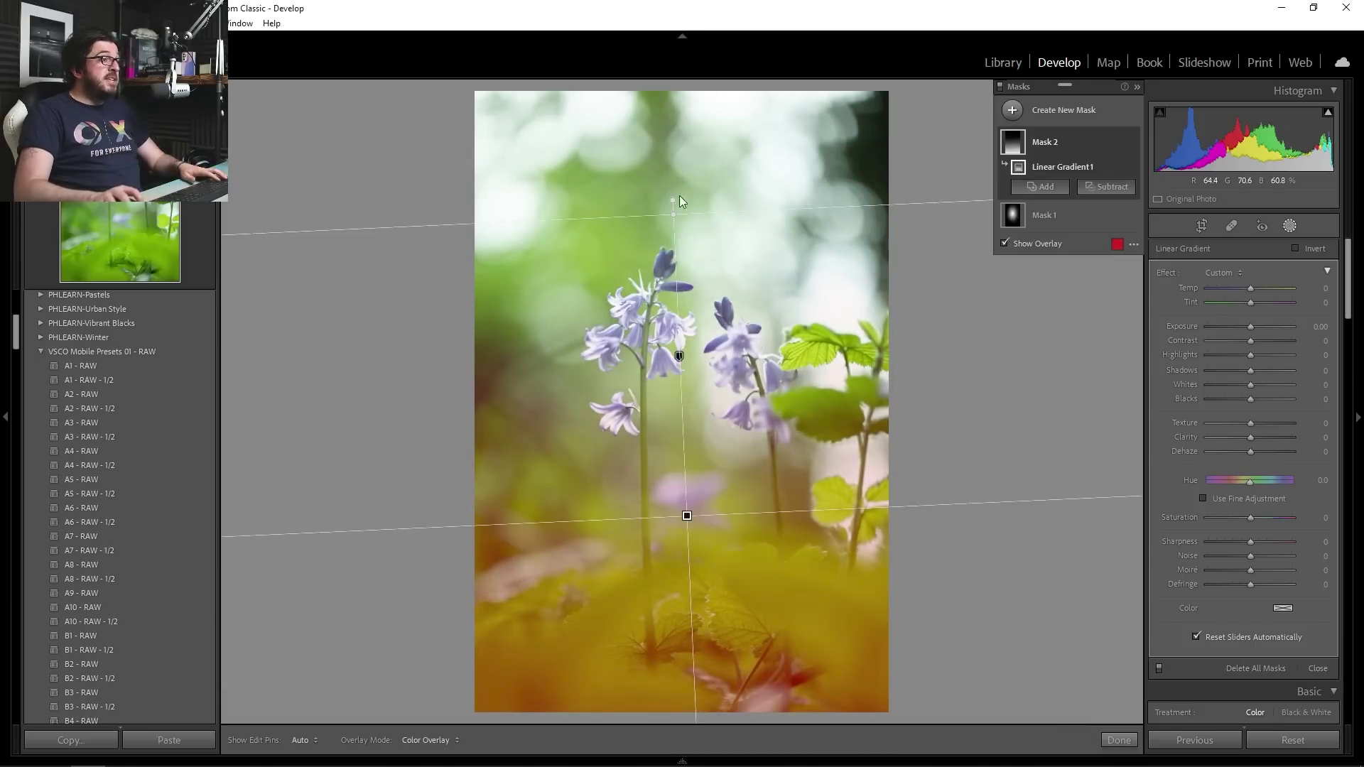
left_click_drag(670, 217, 680, 477)
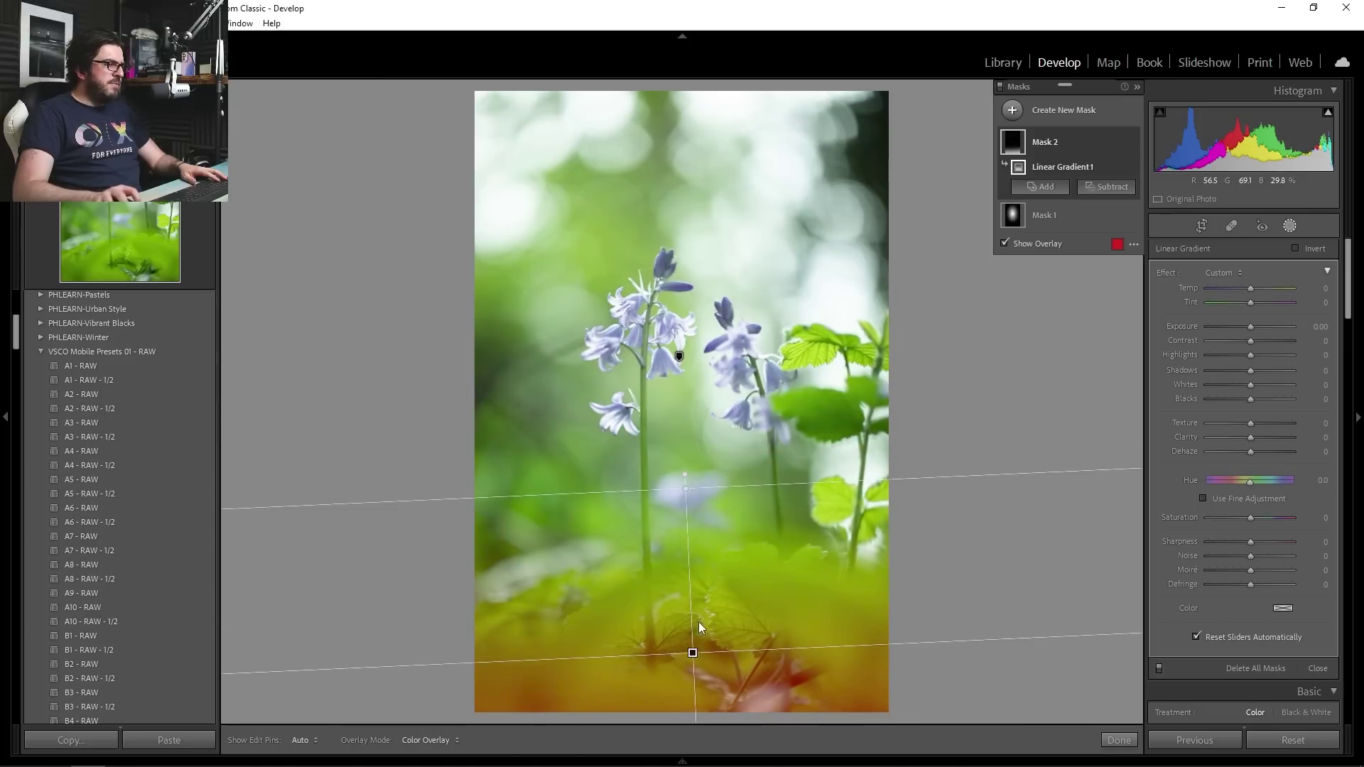
left_click_drag(694, 649, 670, 569)
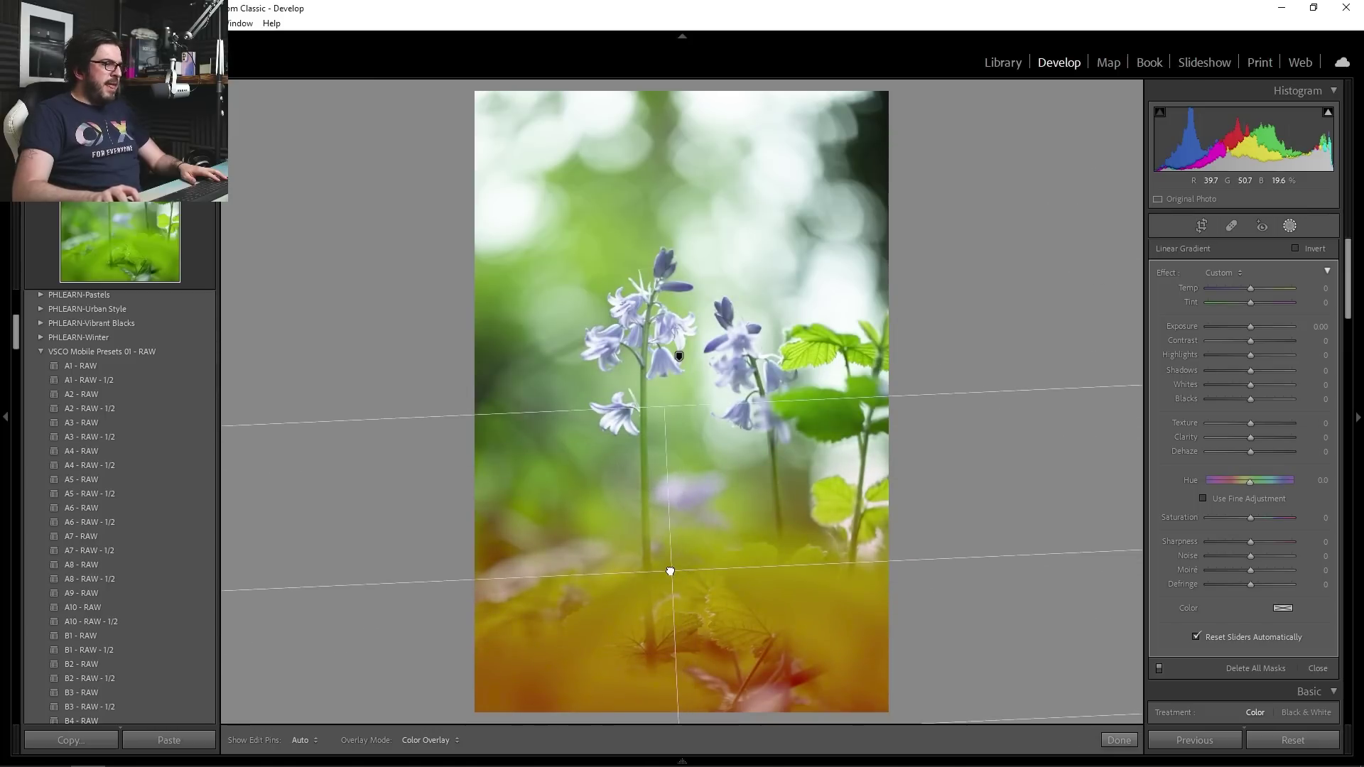
- Set the linear gradient's exposure to −0.77 and toggle it to compare the darkening
key("o")
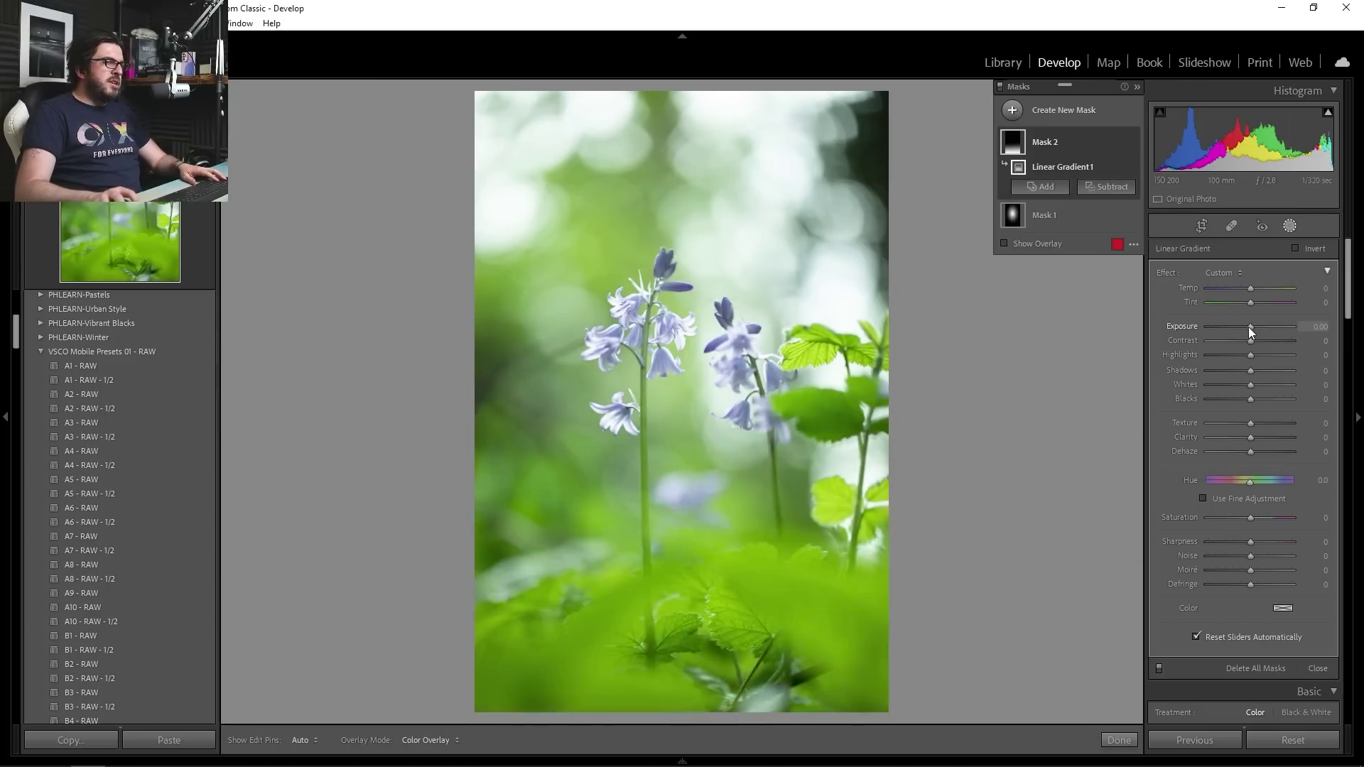
left_click_drag(1247, 327, 1245, 327)
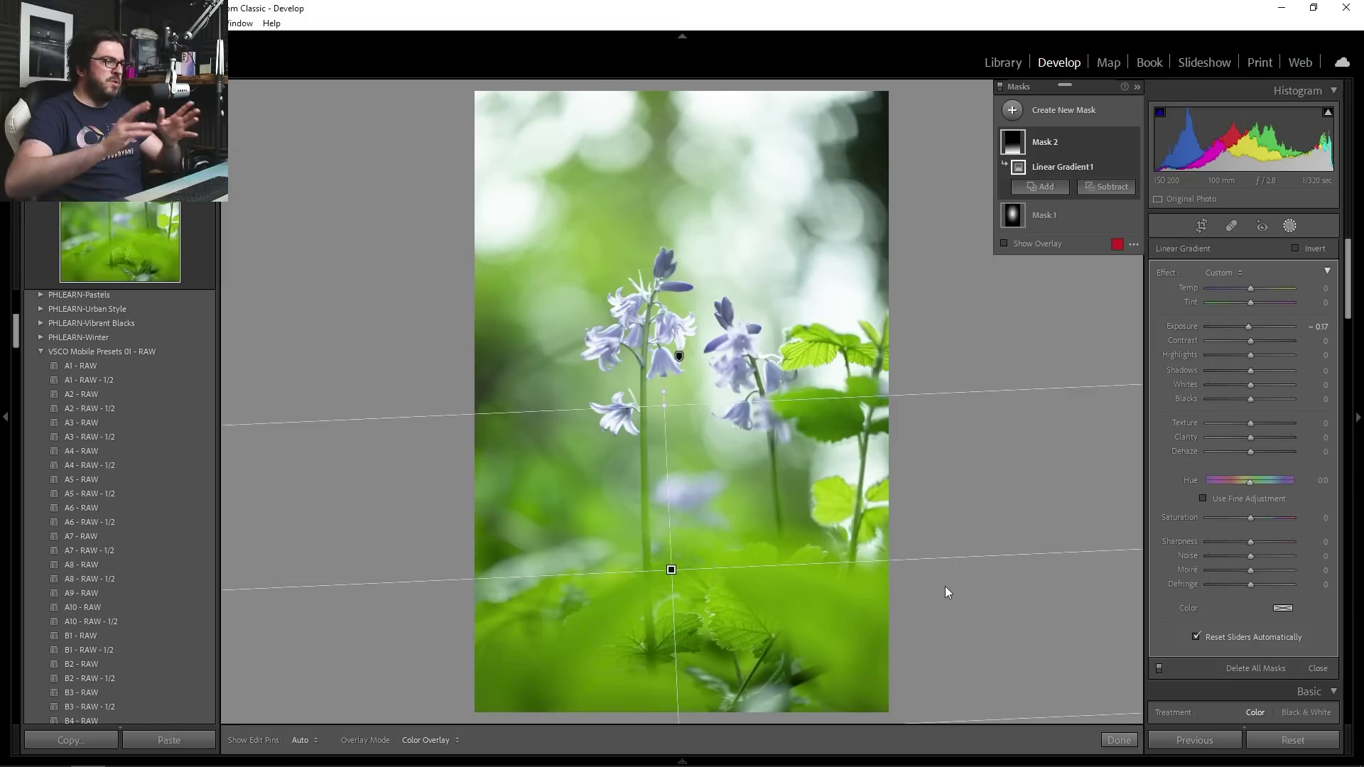
left_click_drag(1249, 326, 1243, 326)
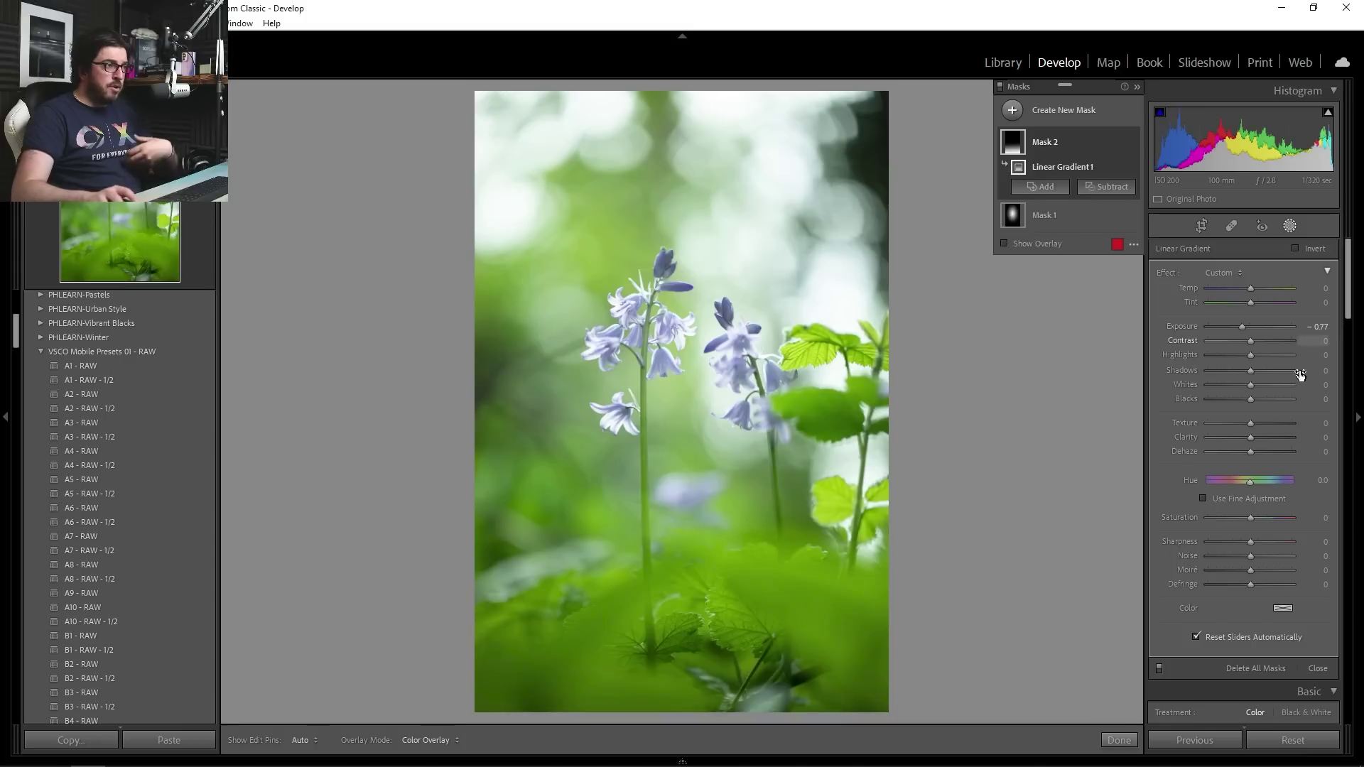
left_click(1131, 142)
left_click(1130, 138)
left_click(1131, 139)
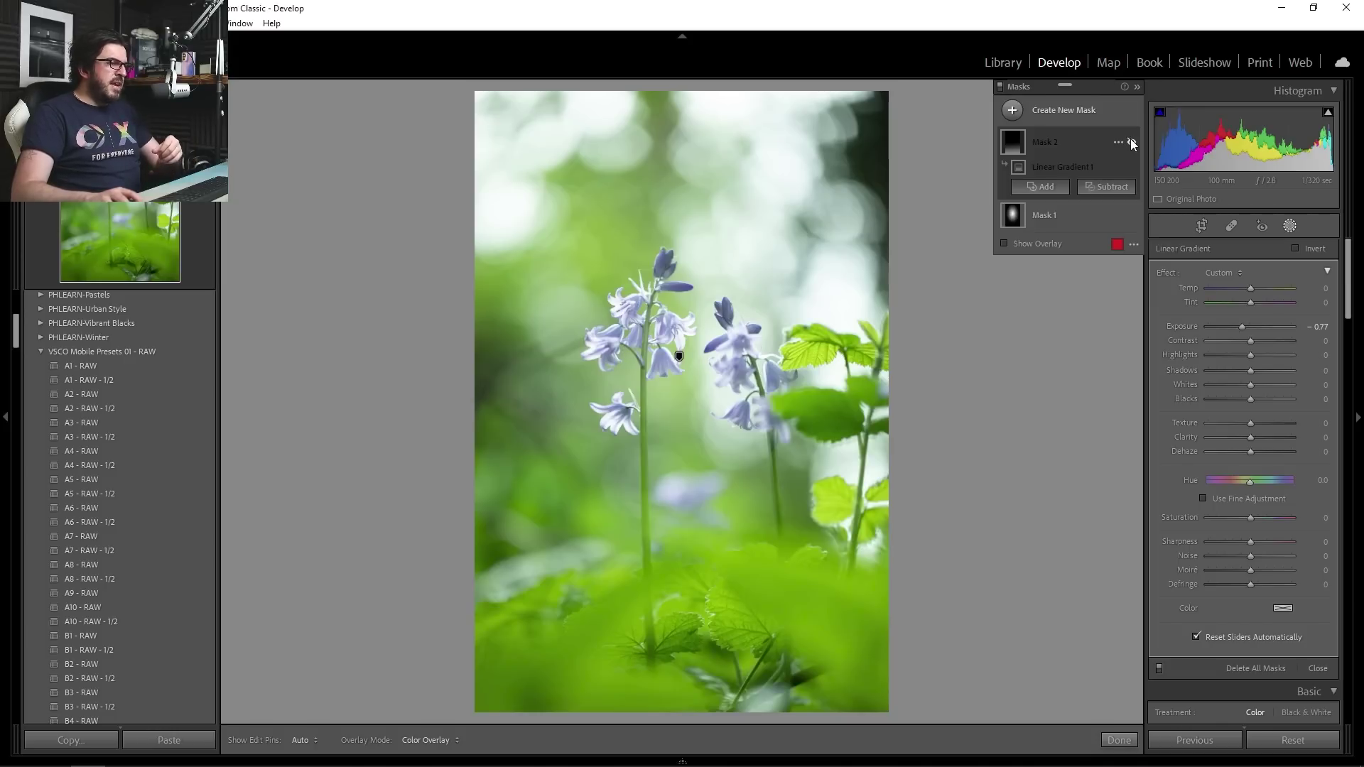
left_click(1131, 139)
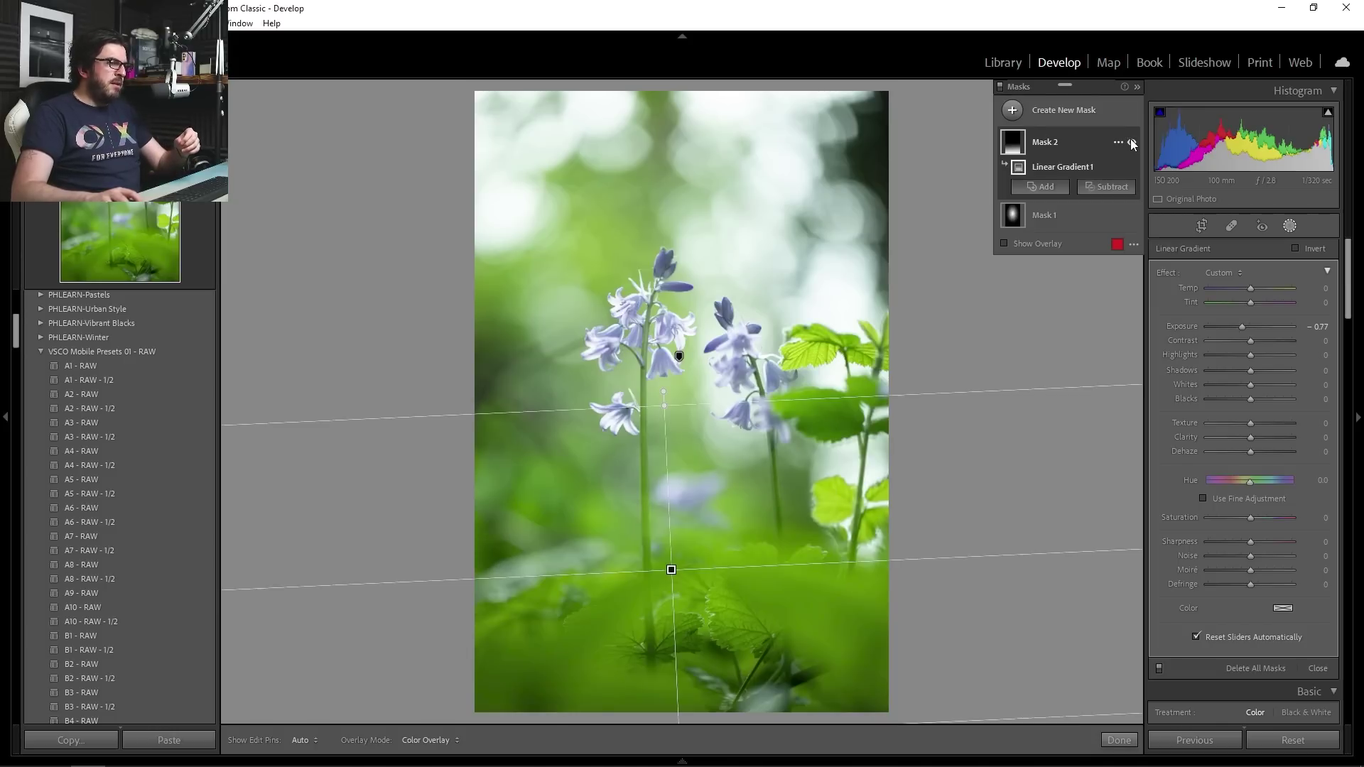
- Draw a large diagonal radial gradient from the upper left extending past the bottom
left_click(1012, 110)
left_click(1095, 220)
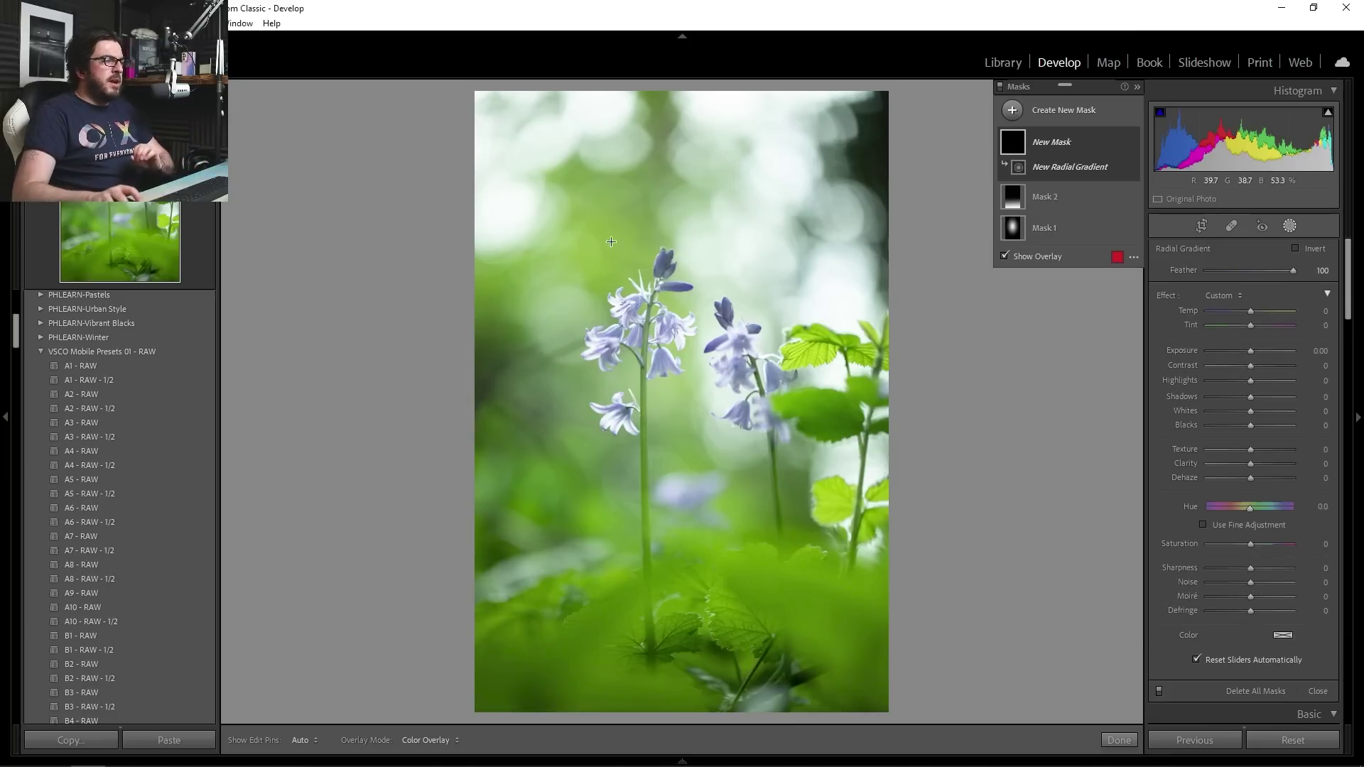
left_click_drag(496, 144, 703, 703)
left_click_drag(658, 643, 852, 661)
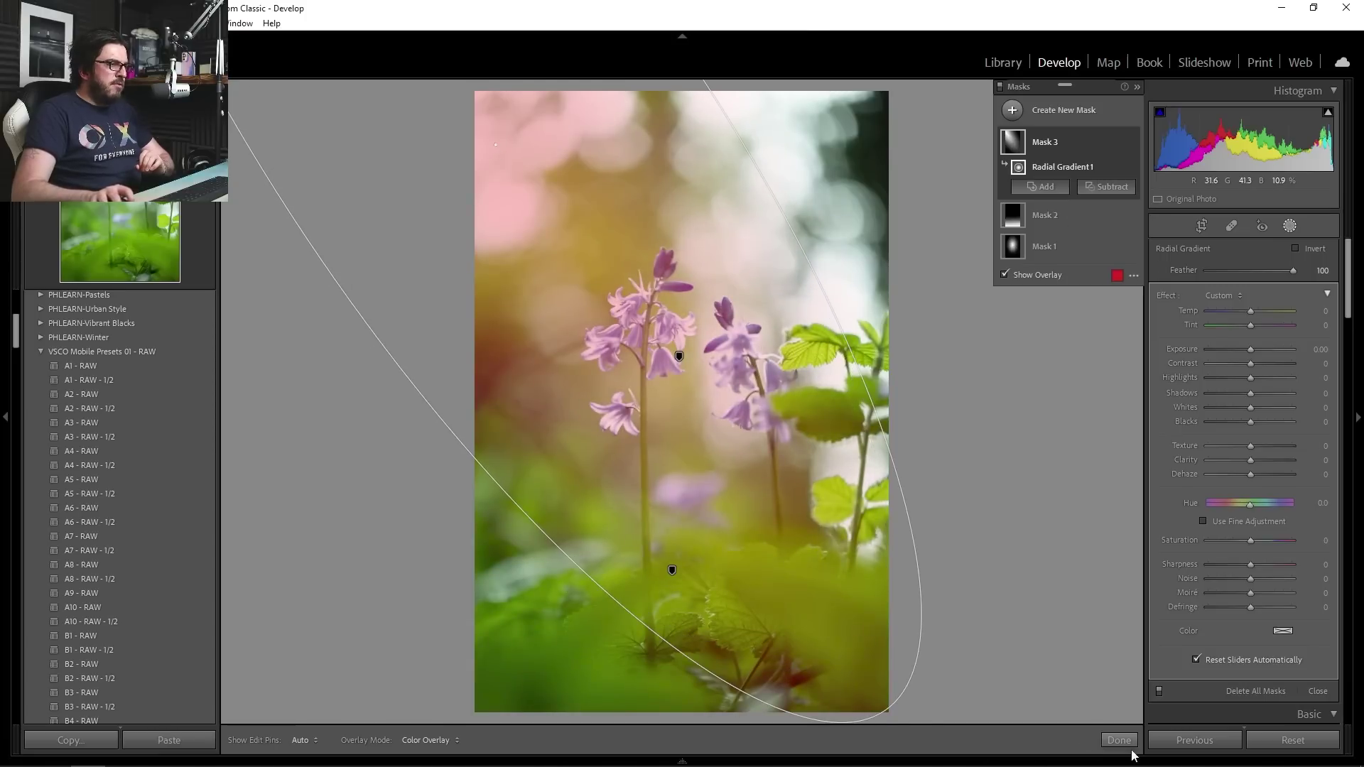
left_click_drag(496, 144, 615, 146)
left_click_drag(659, 291, 977, 763)
left_click_drag(907, 649, 973, 763)
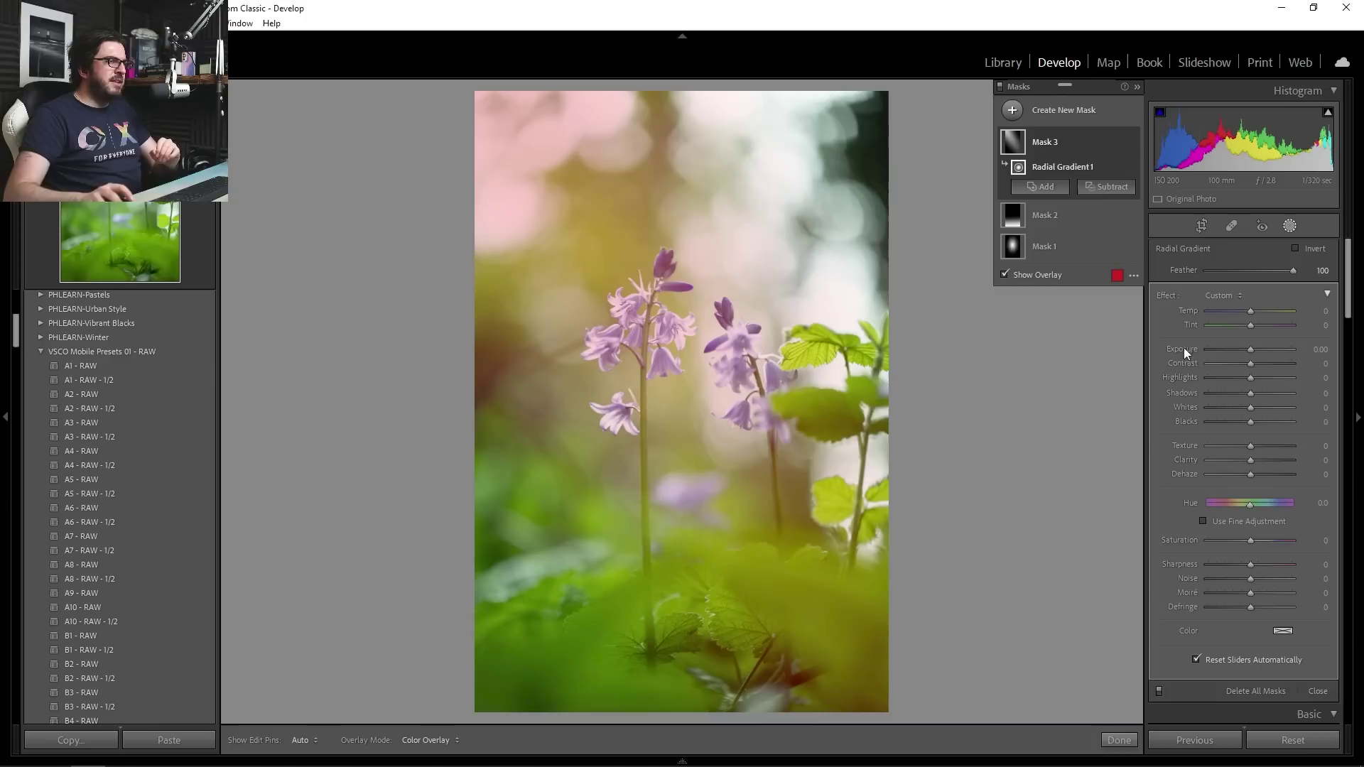
- Reshape the glow ellipse and set Temp 65, Tint 80 and Exposure 0.64
left_click(1044, 246)
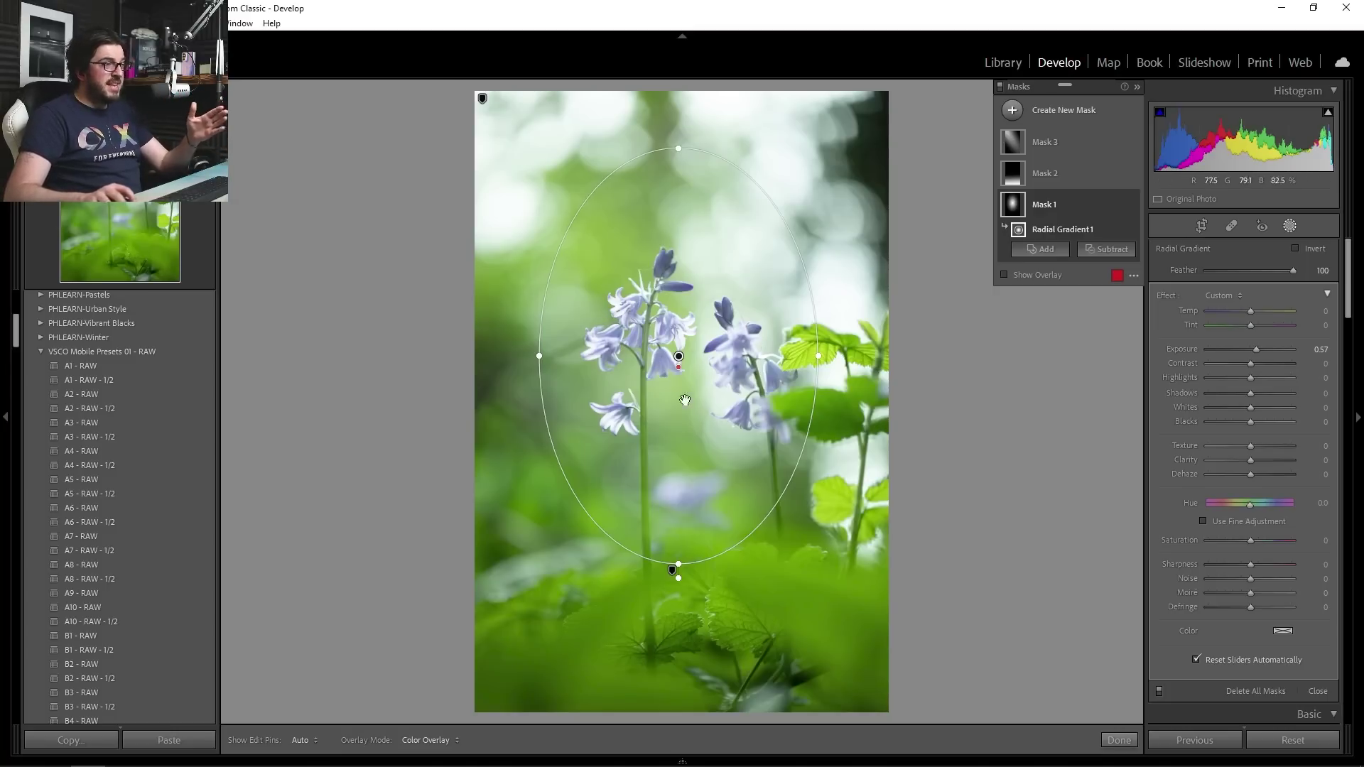
left_click(672, 568)
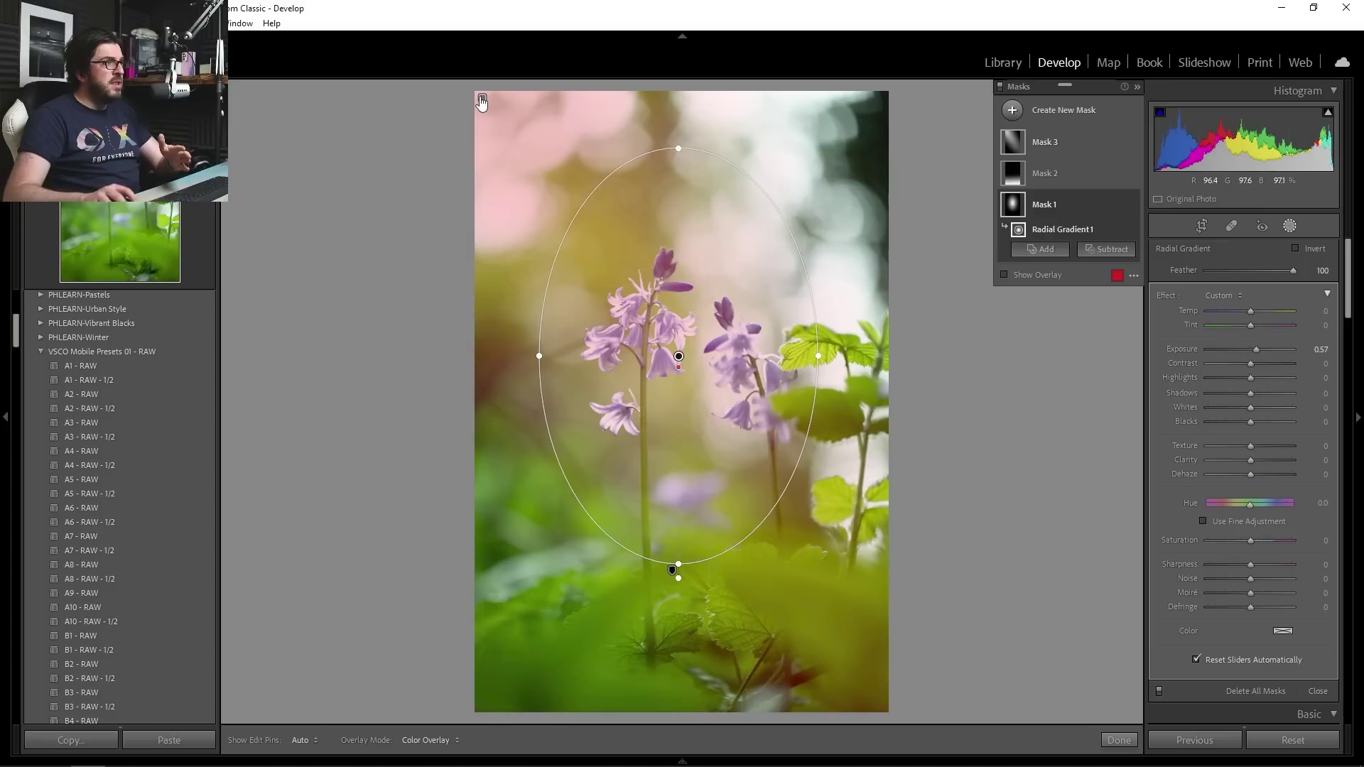
left_click_drag(480, 97, 494, 109)
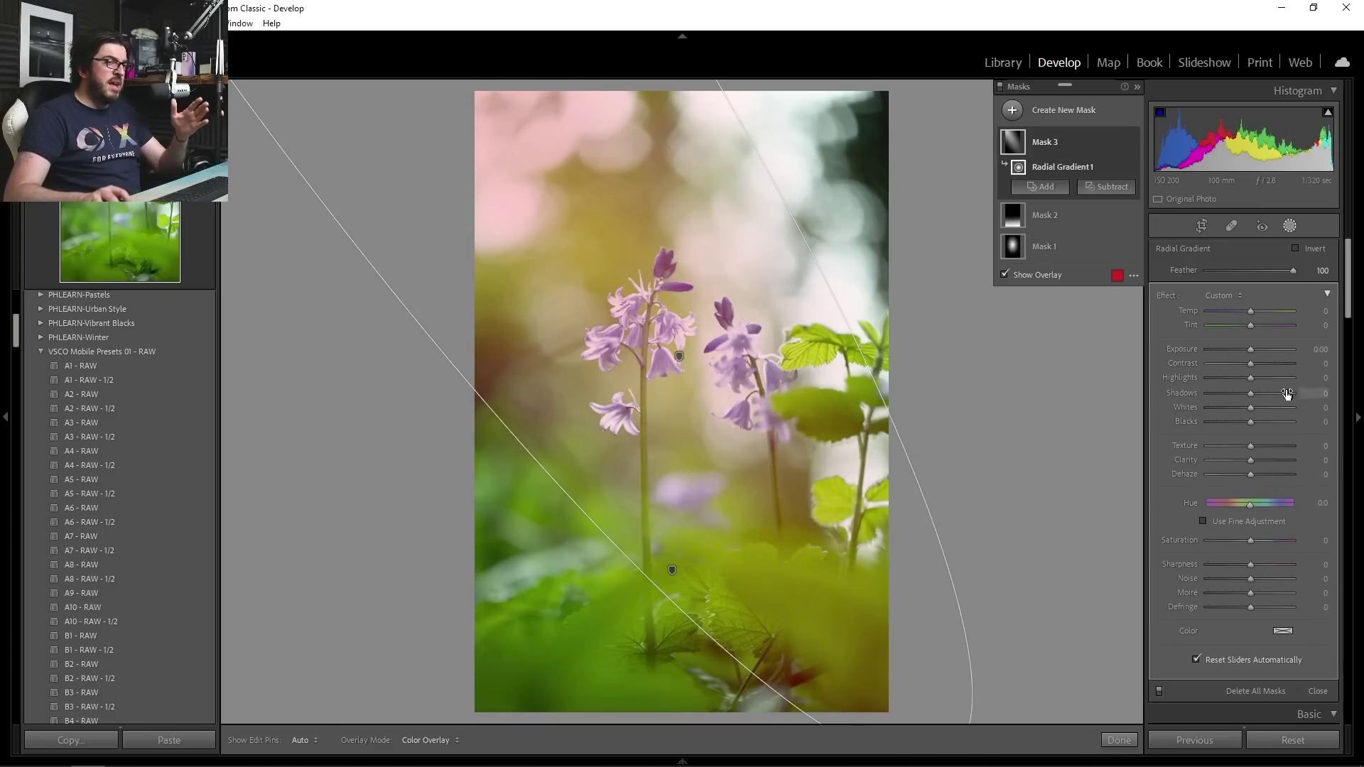
key("o")
left_click_drag(1247, 349, 1291, 327)
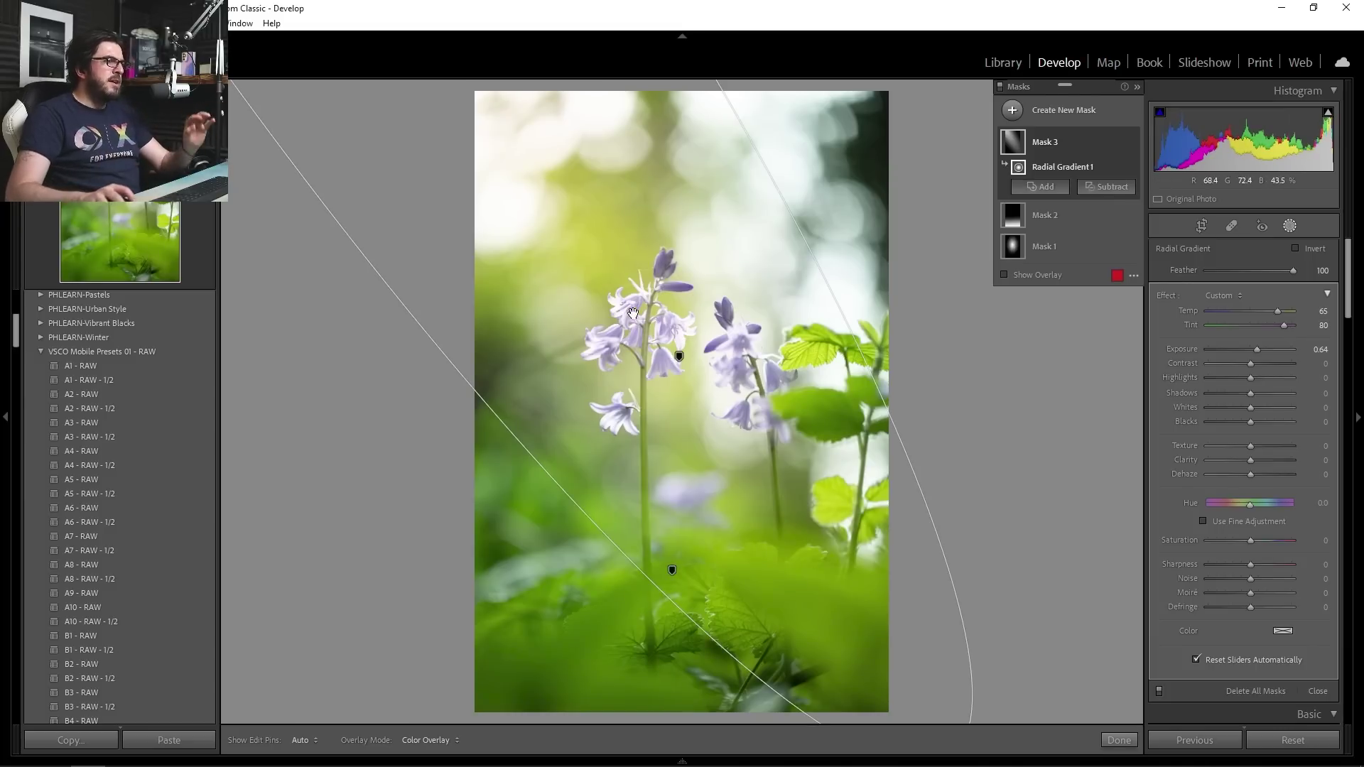
left_click_drag(603, 224, 834, 529)
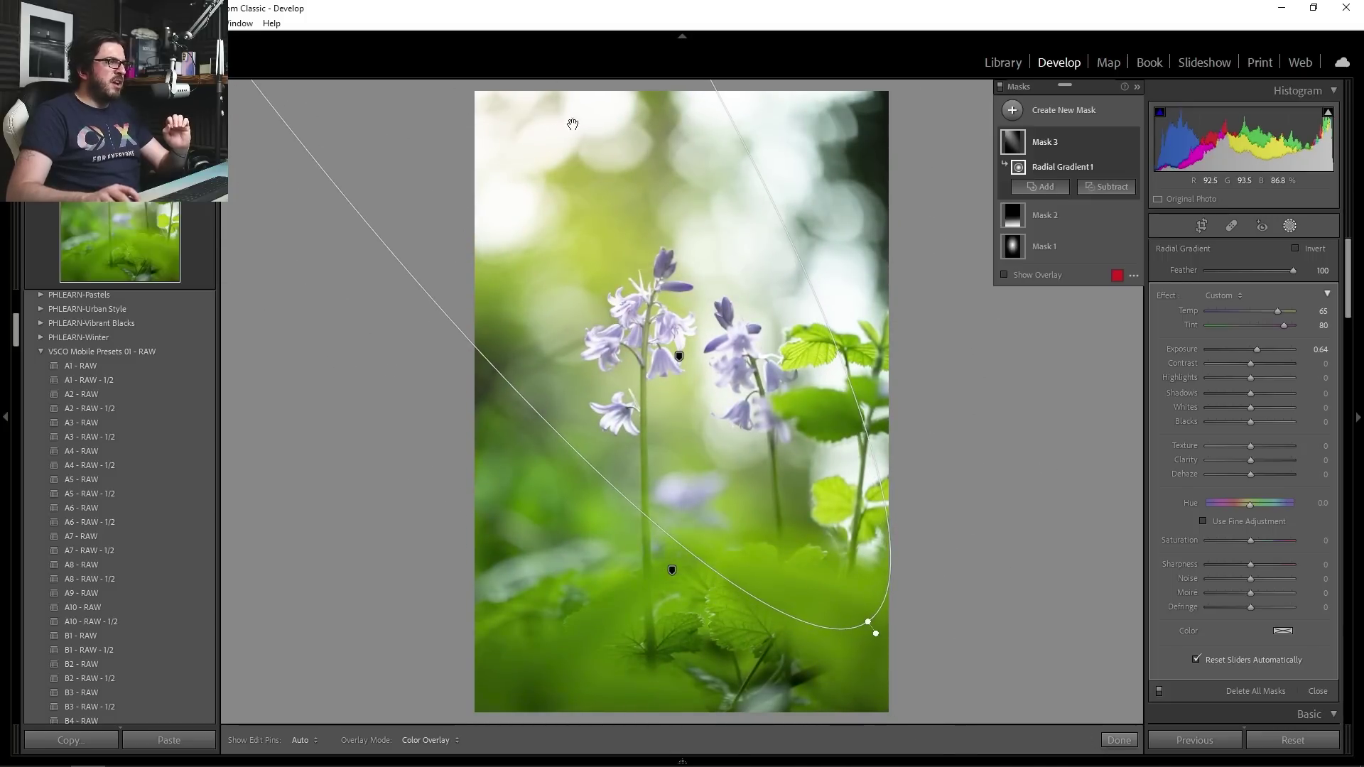
left_click_drag(869, 622, 1038, 762)
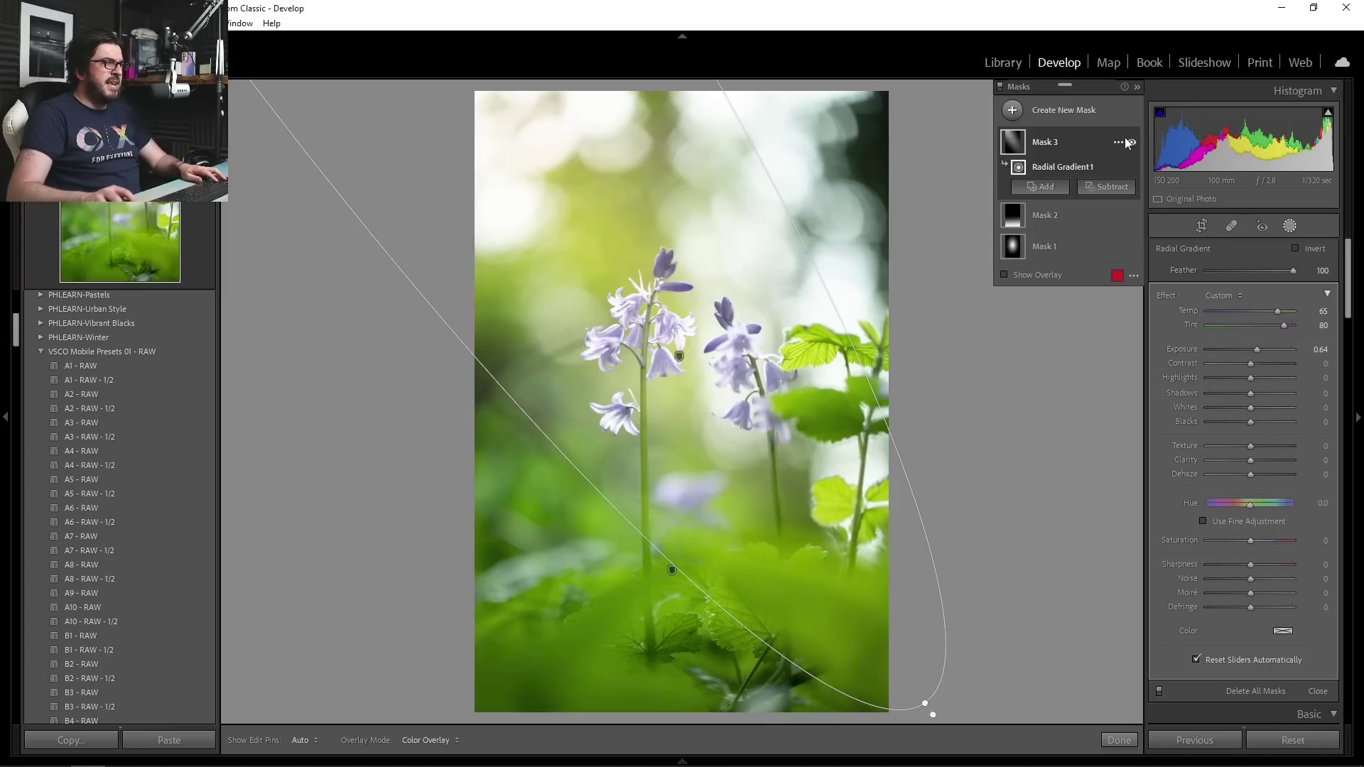
- Toggle the warm glow mask on and off to compare, leaving it on
left_click(1132, 142)
left_click(1131, 142)
left_click(1130, 142)
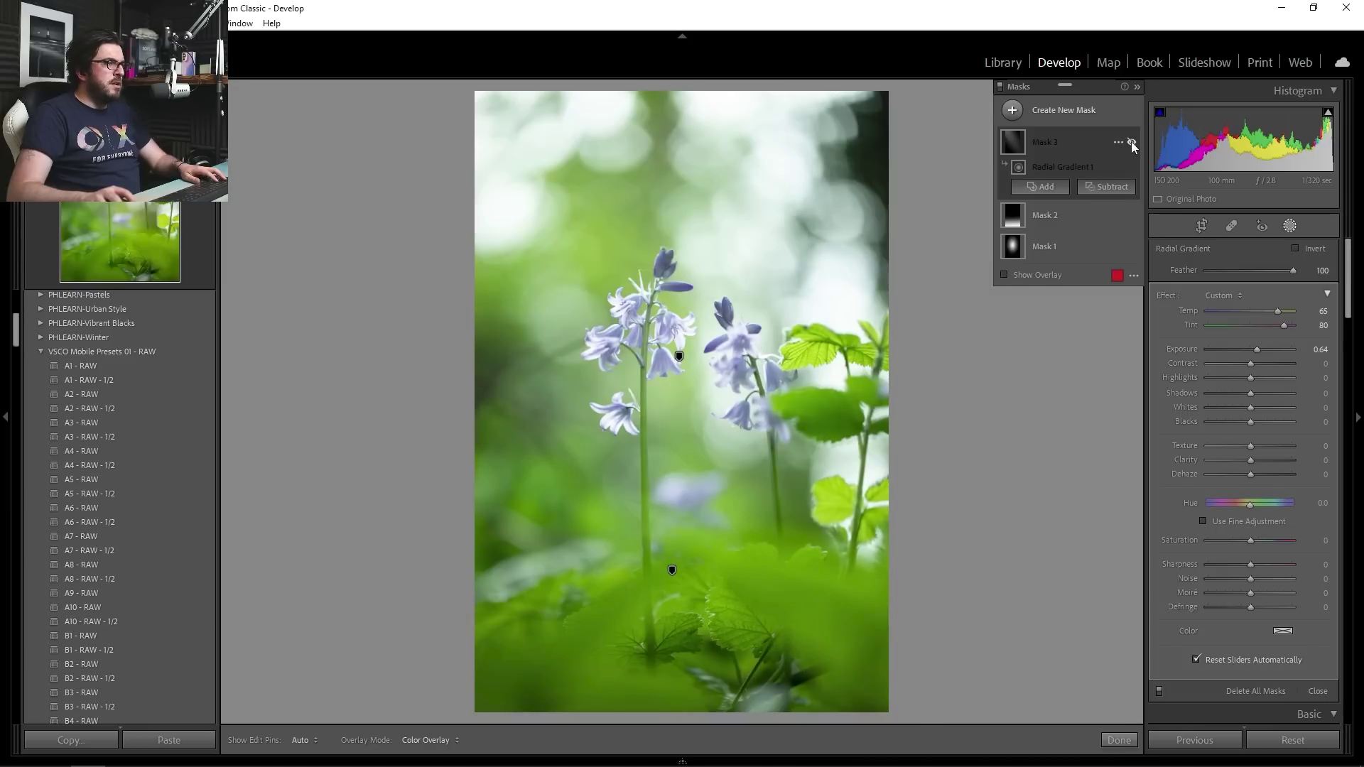
left_click(1131, 142)
left_click(1131, 142)
left_click(1130, 142)
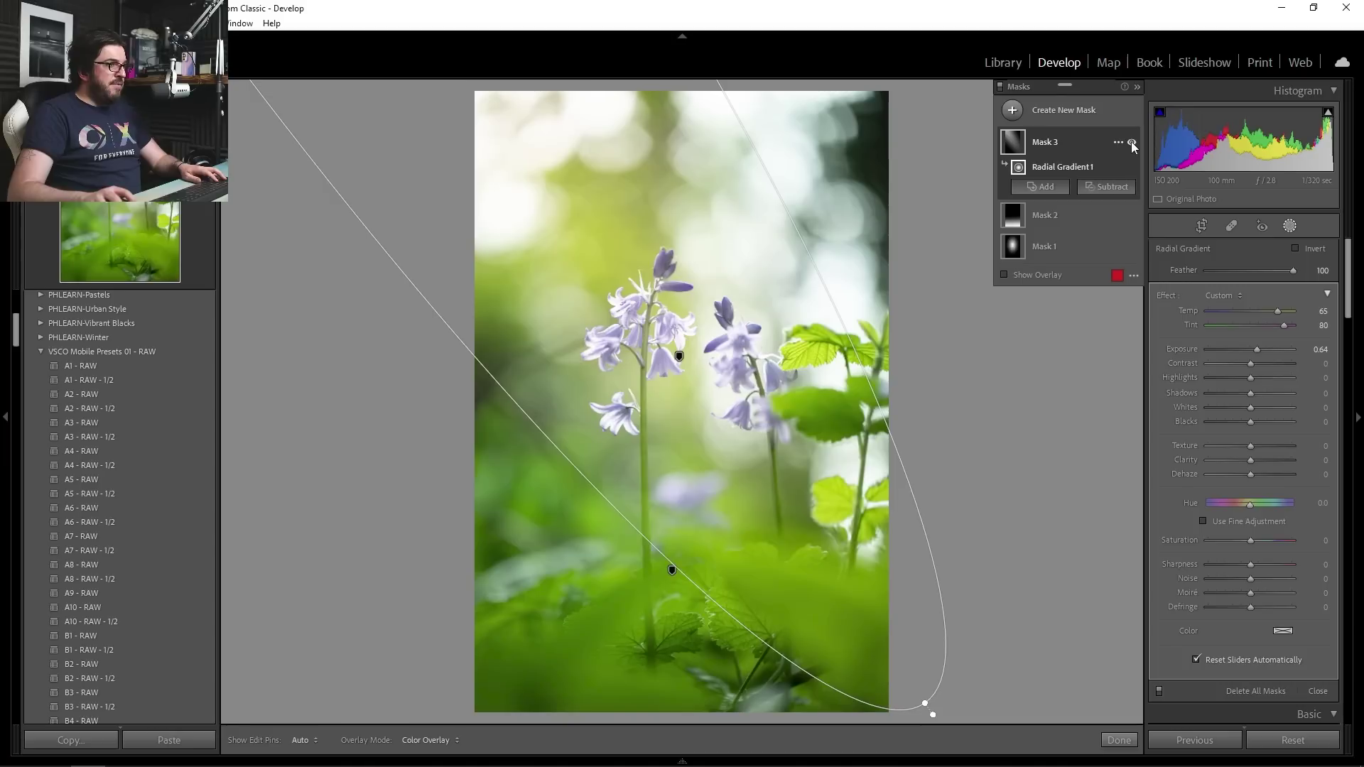
left_click(1131, 142)
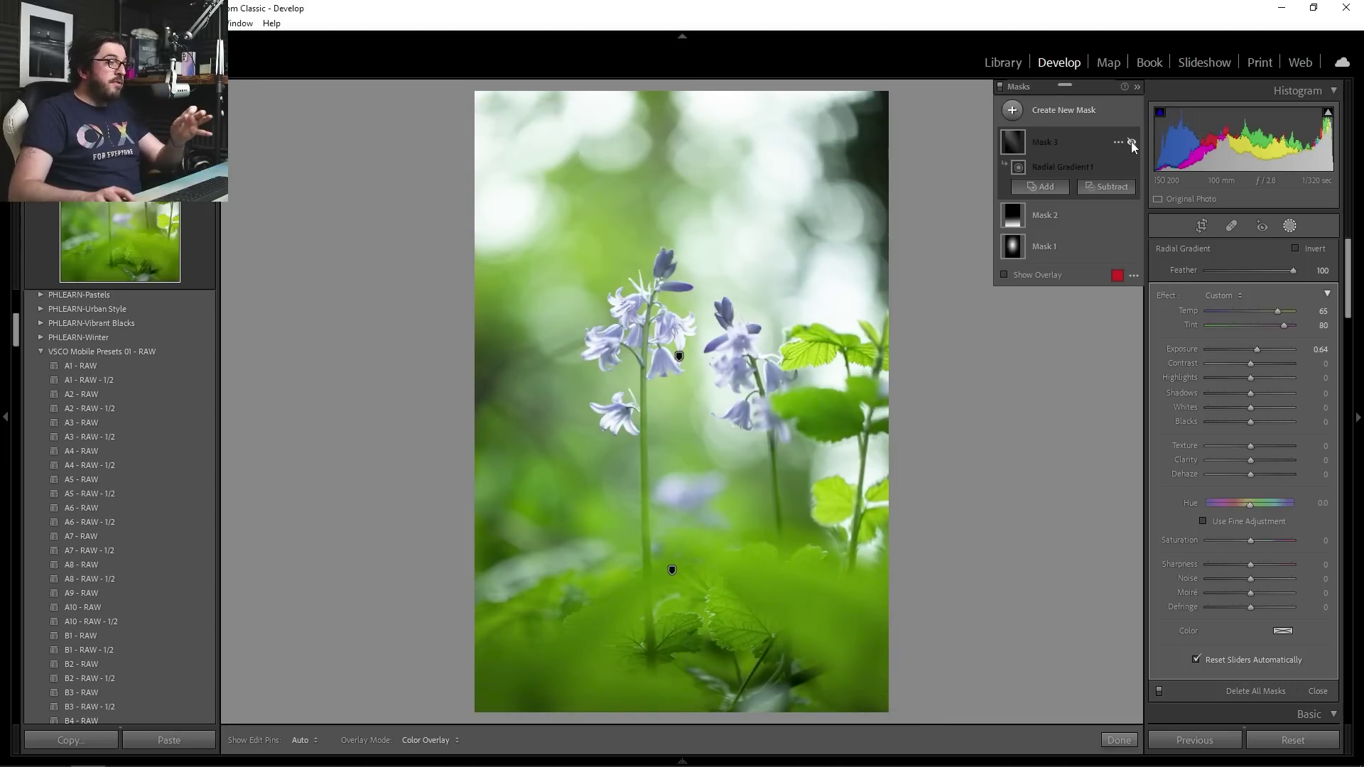
left_click(1130, 142)
left_click(1131, 142)
left_click(1131, 142)
left_click(1131, 142)
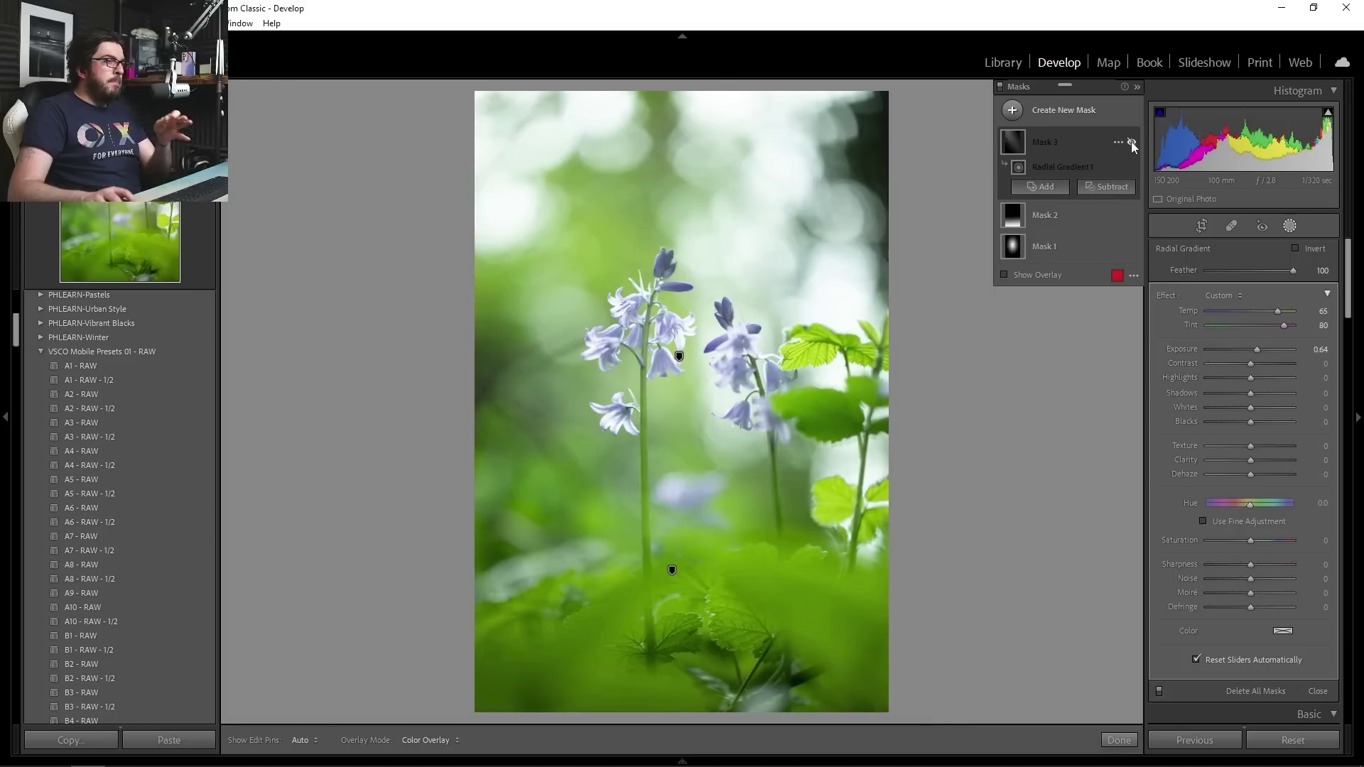
left_click(1131, 142)
left_click(1131, 142)
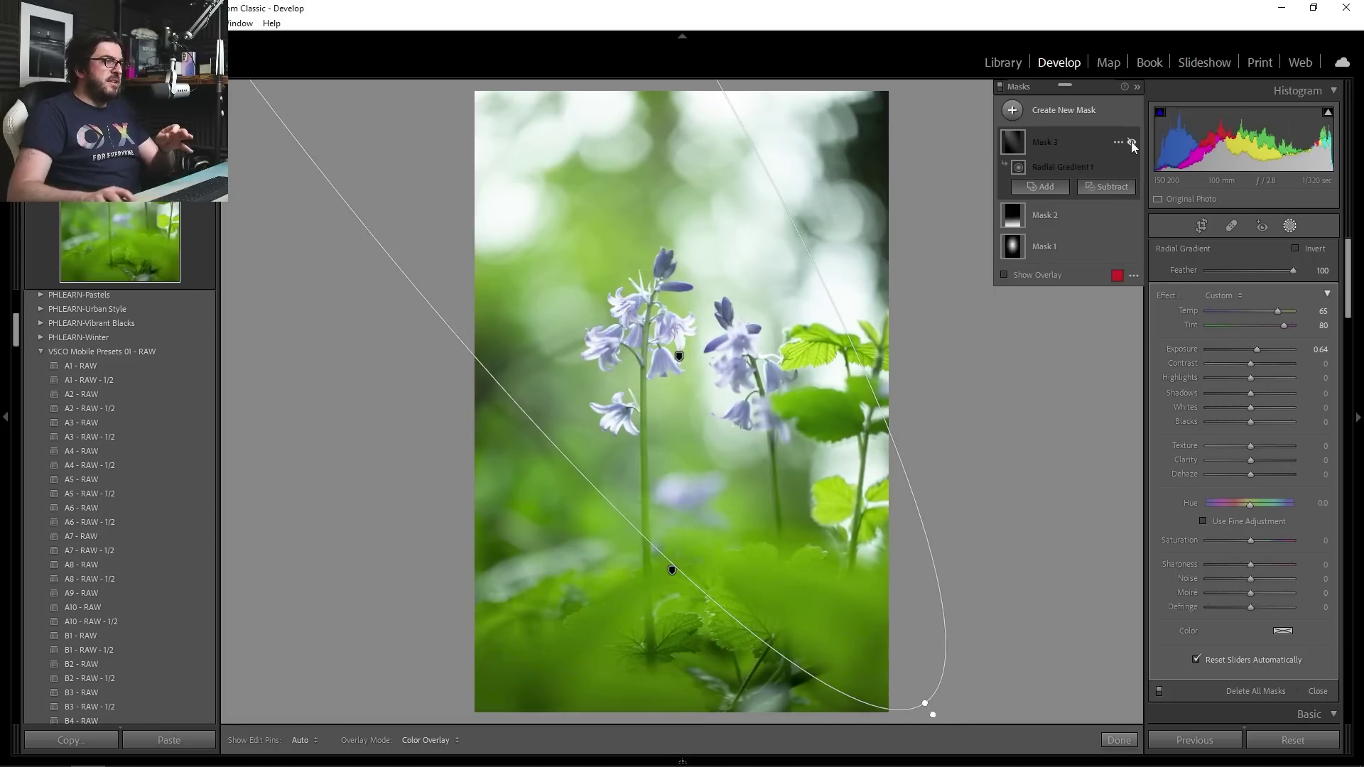
left_click(1131, 142)
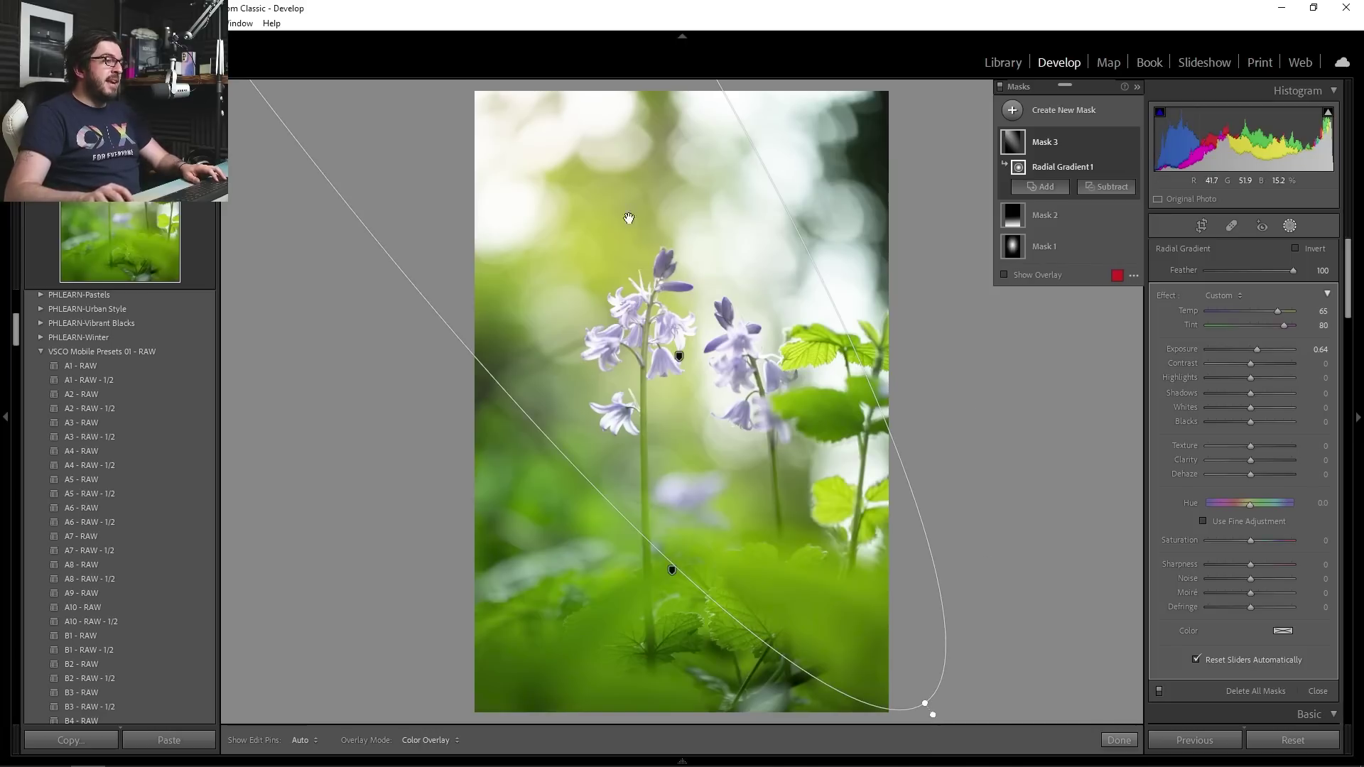
- Close masking and switch between Before and After views with the backslash key
left_click(1289, 225)
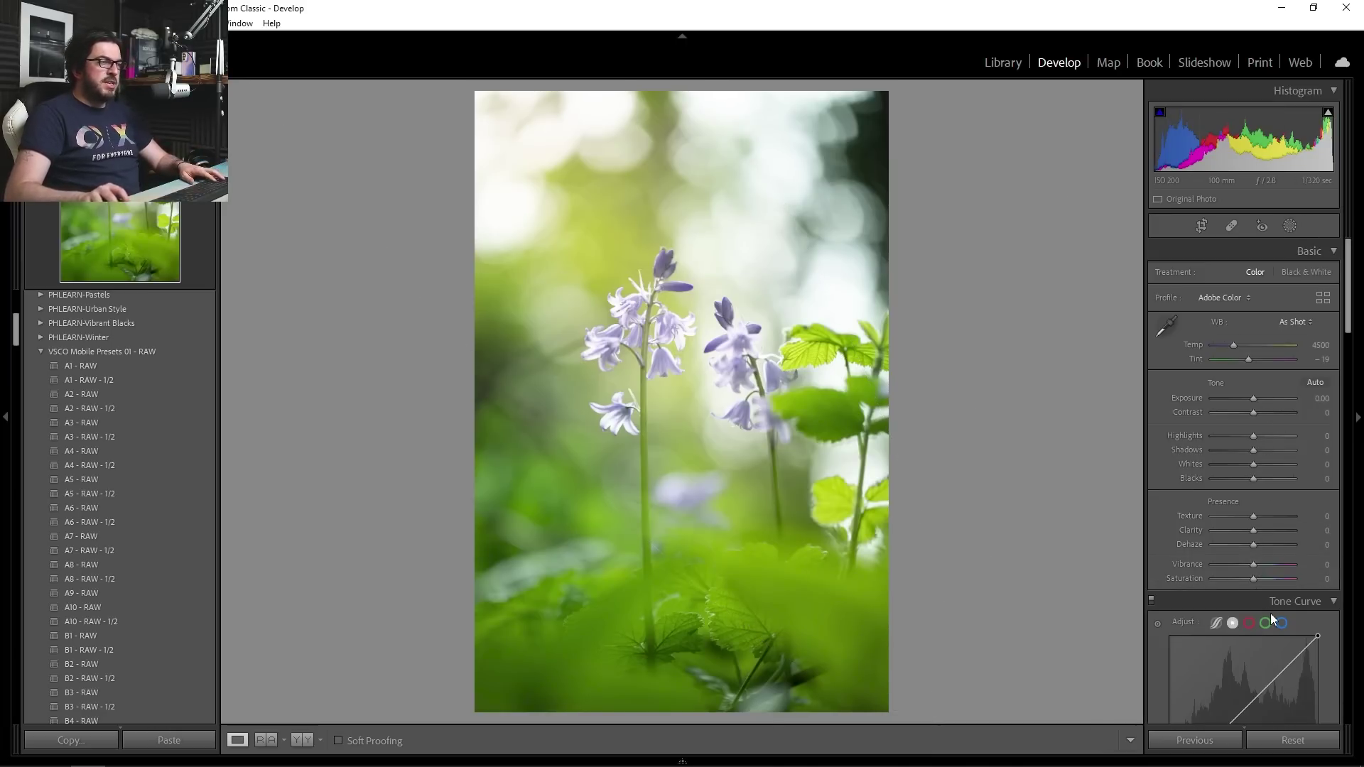
key("backslash")
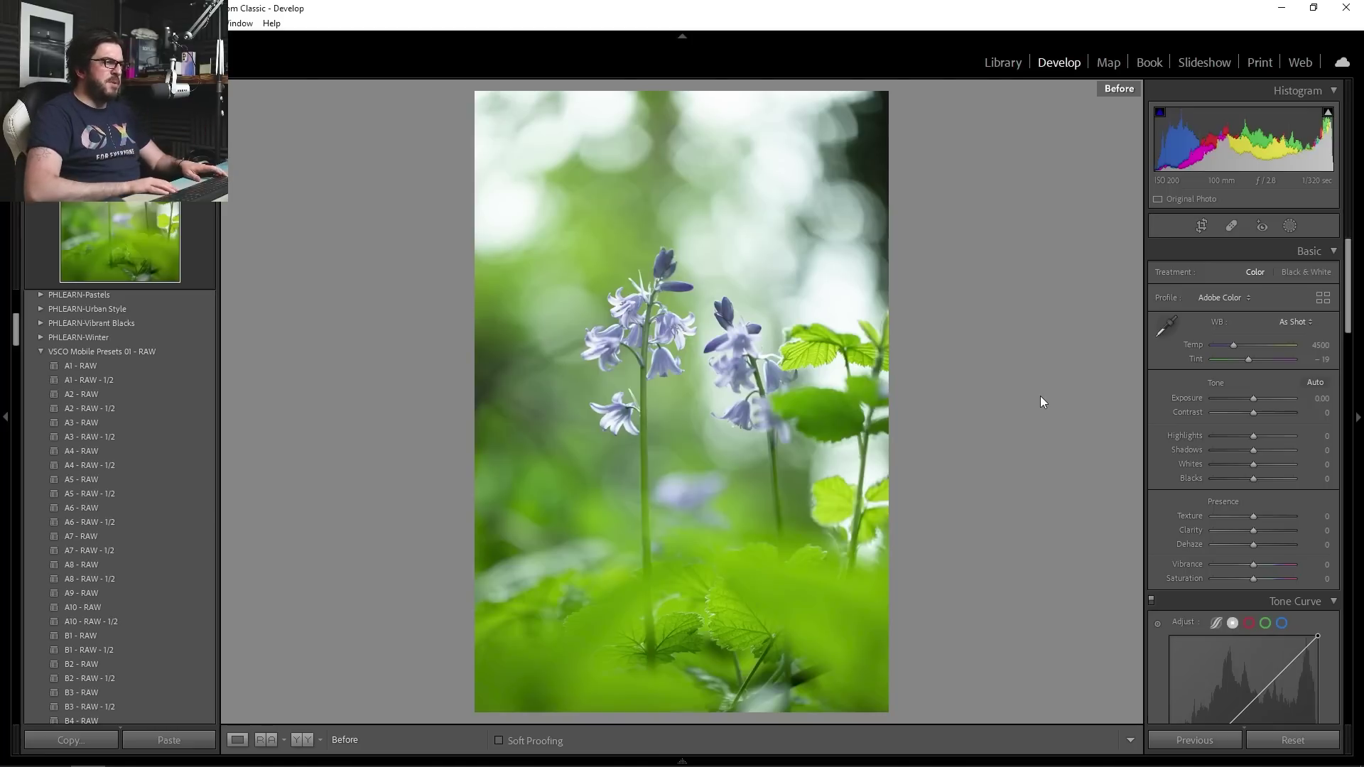
key("backslash")
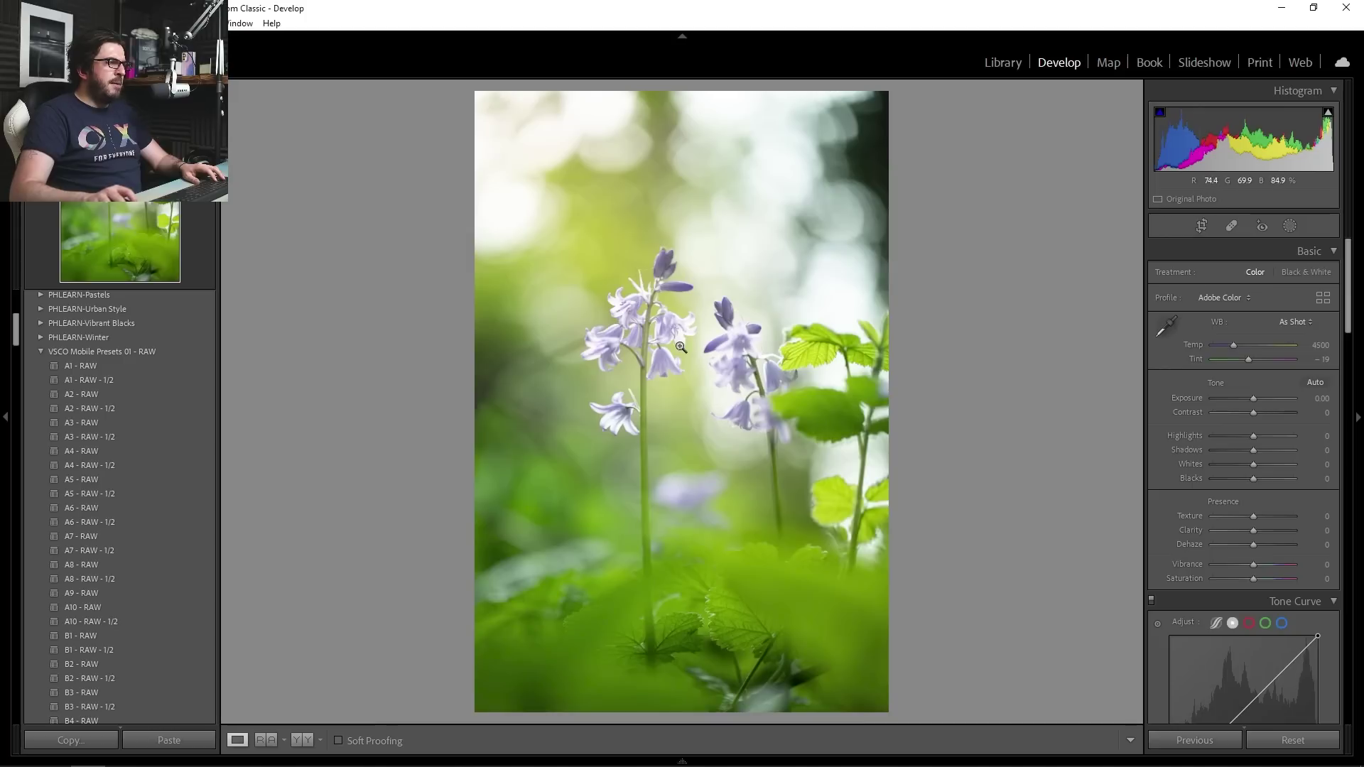
- Add a brush mask with Highlights −55 painted over the bluebells
left_click(1290, 225)
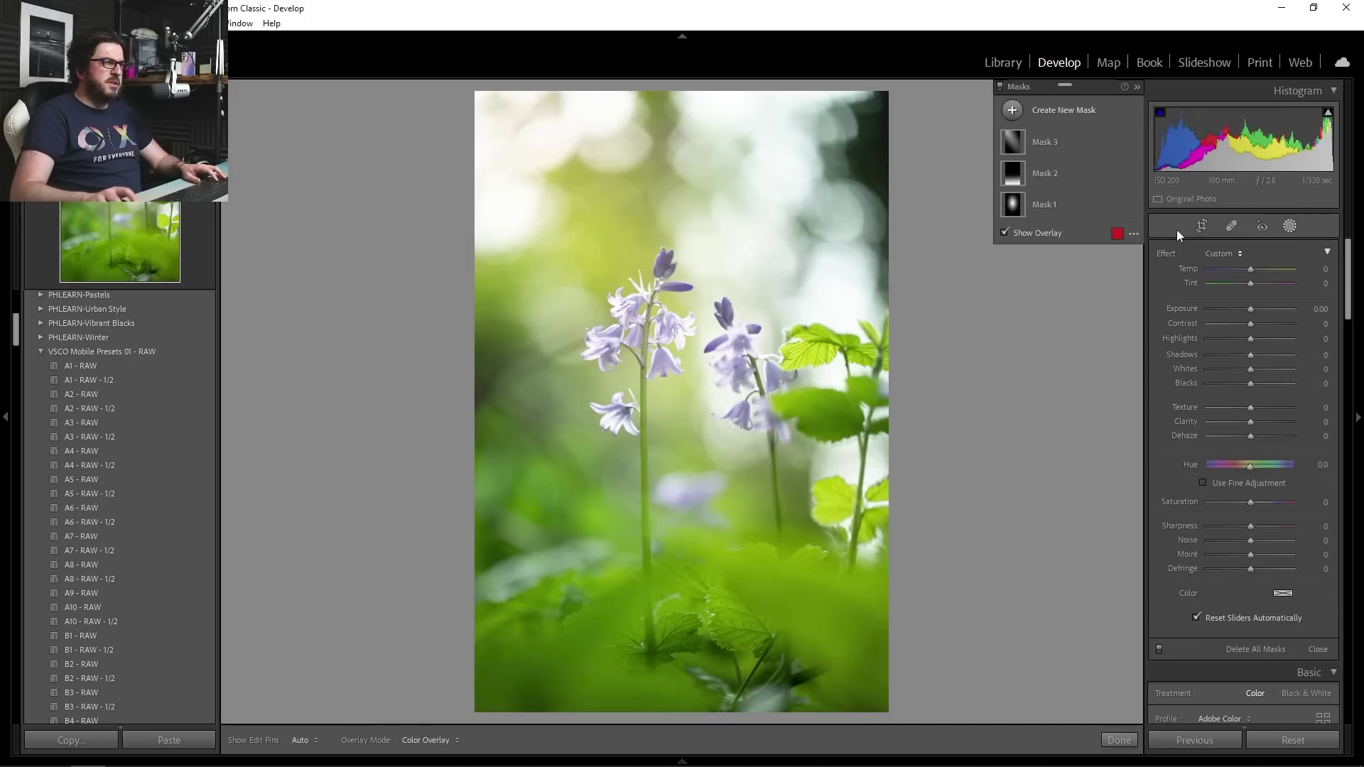
left_click(1013, 111)
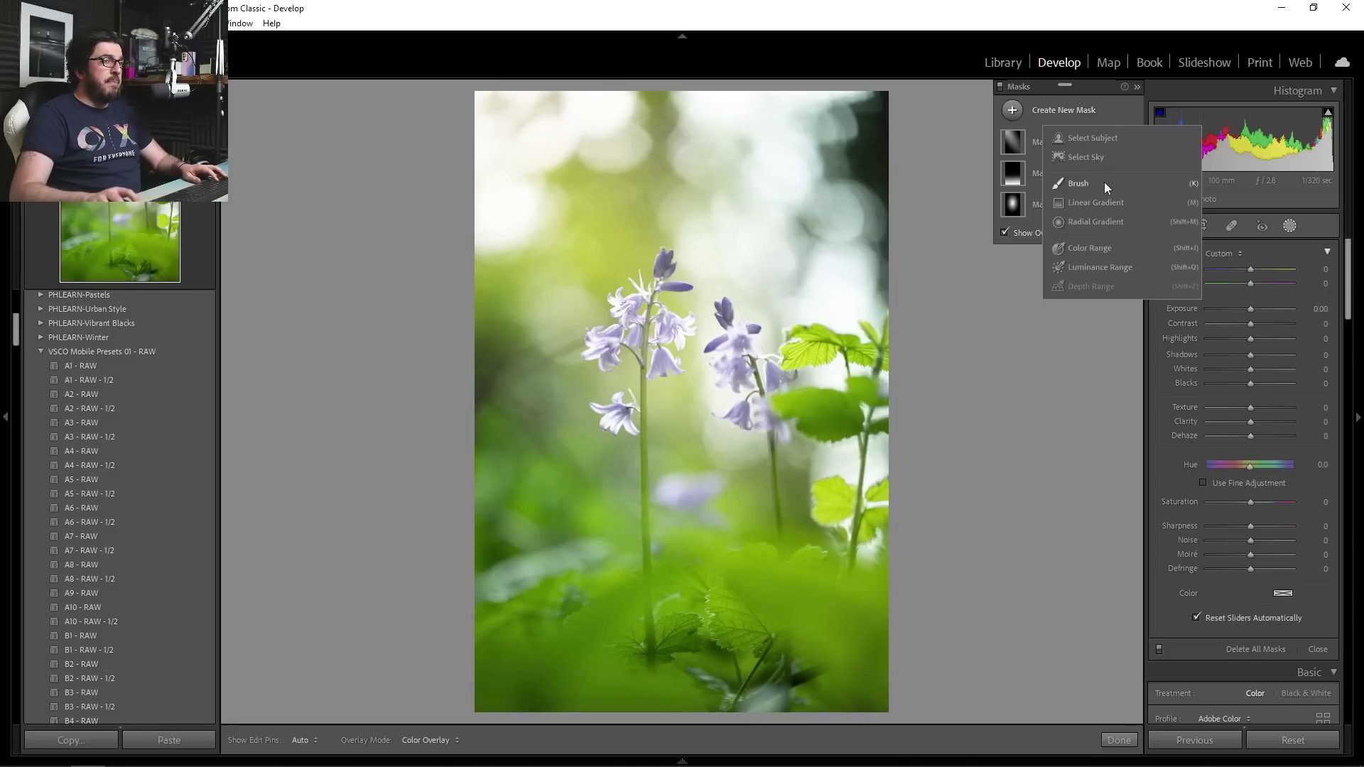
left_click(1078, 184)
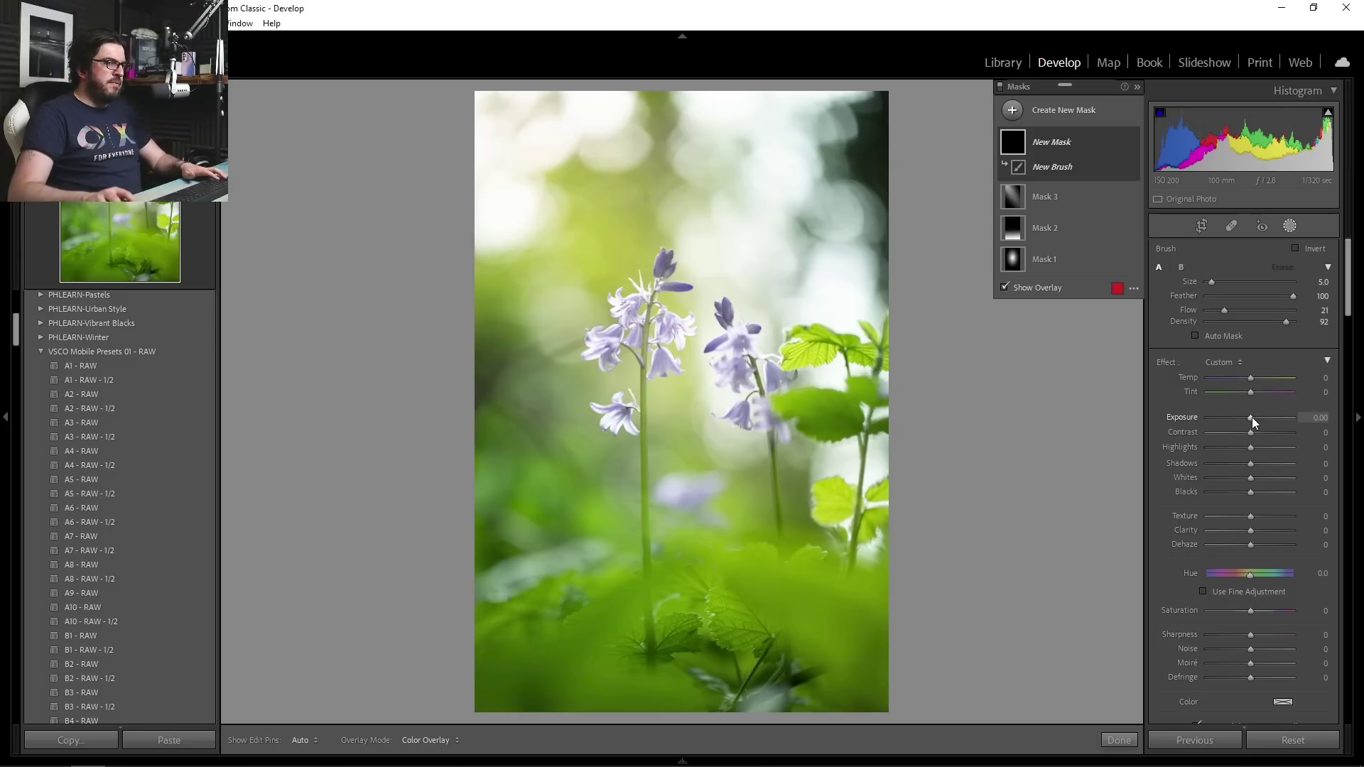
left_click_drag(1247, 446, 1226, 449)
key("o")
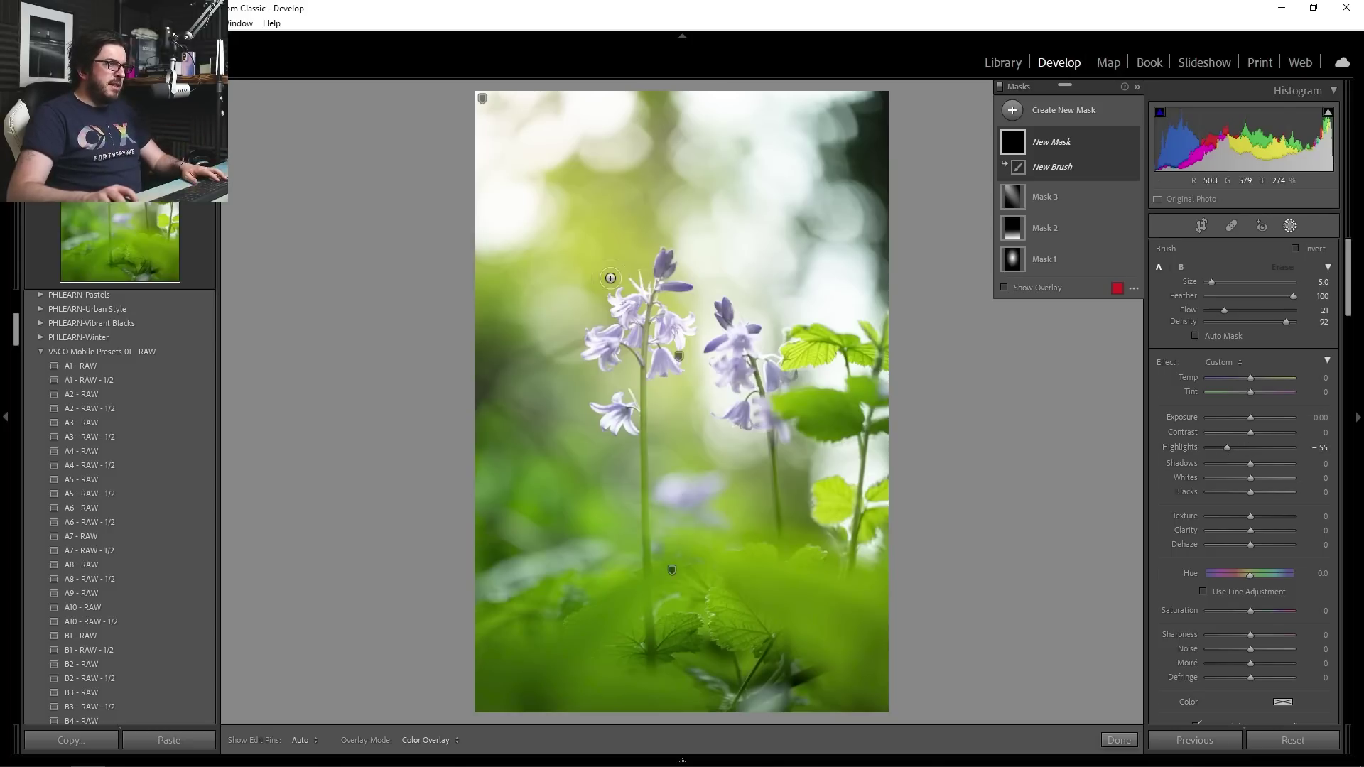
key("h")
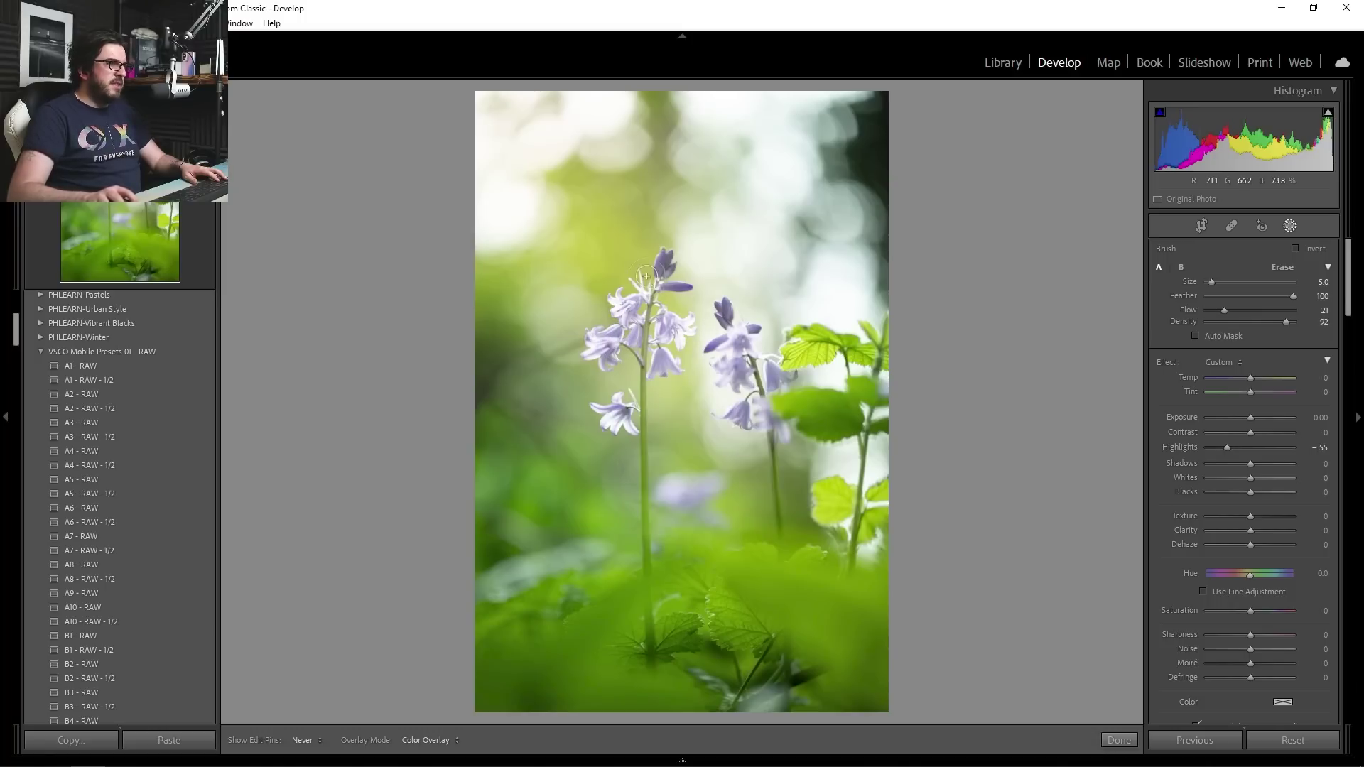
- Close masking, check the flowers at 1:1, then compare Before and After
key("h")
key("Escape")
left_click(635, 246)
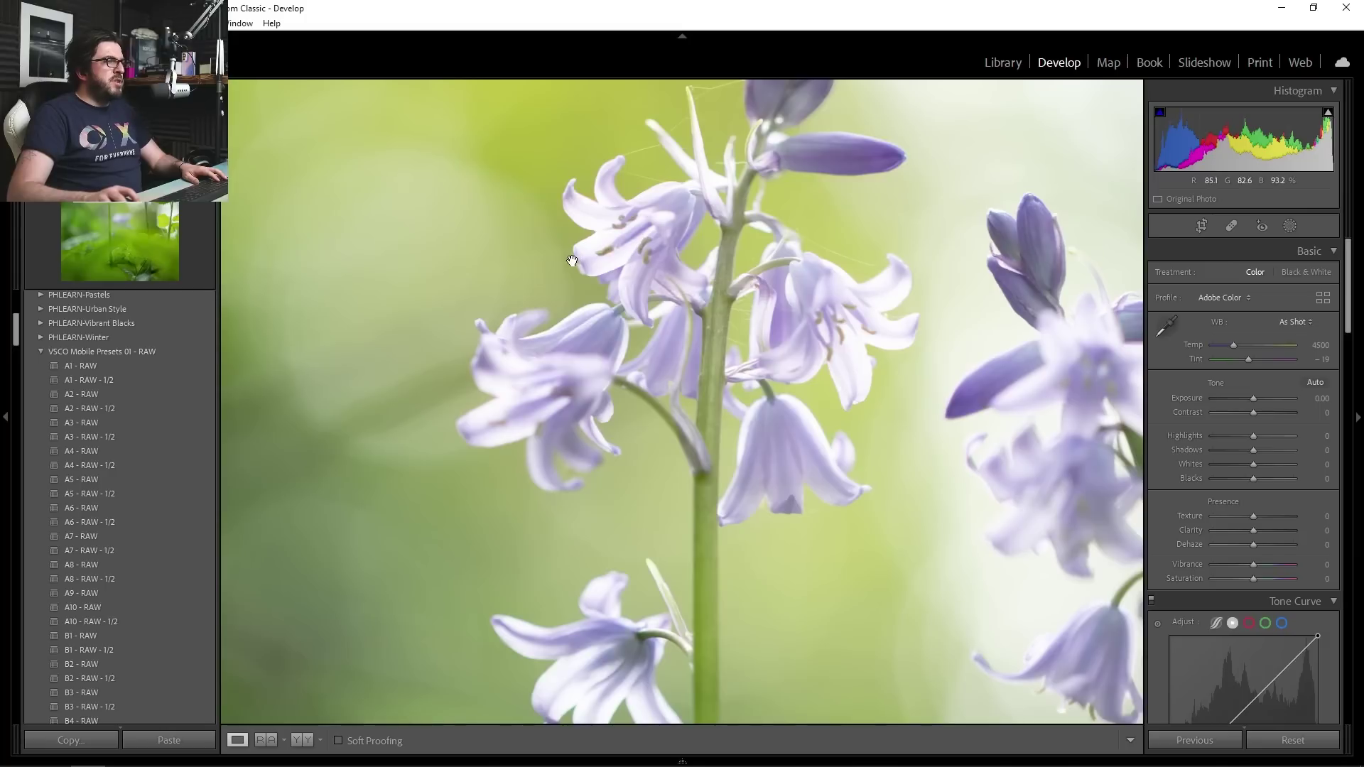
left_click(538, 386)
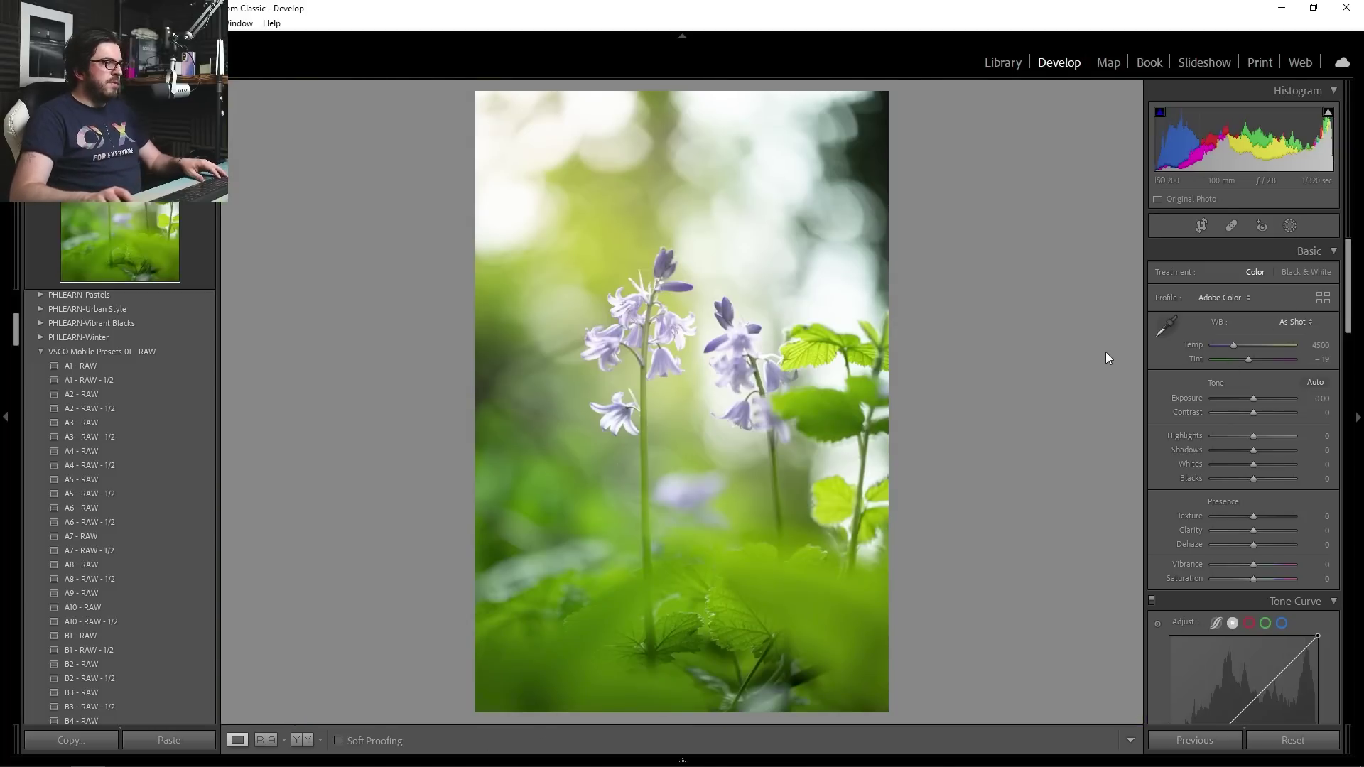
key("backslash")
key("backslash")
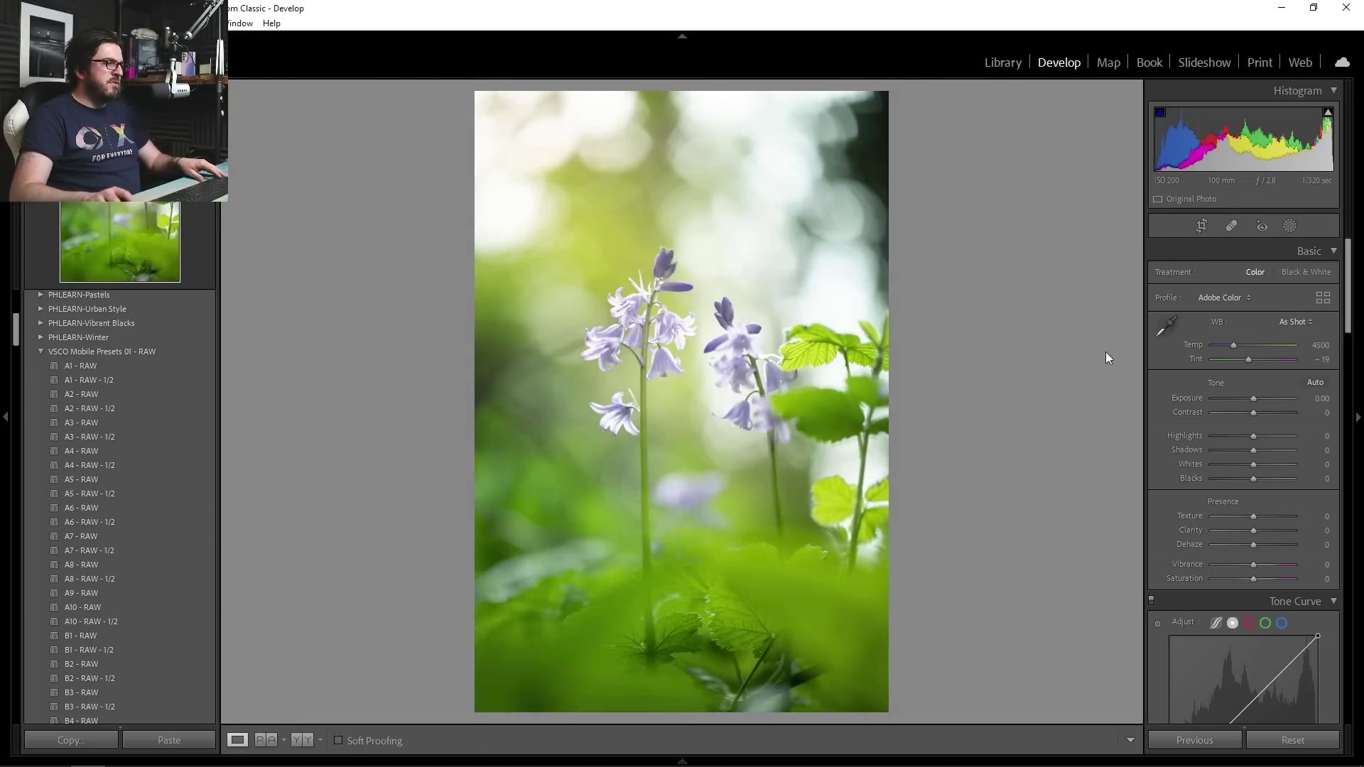
key("backslash")
key("backslash")
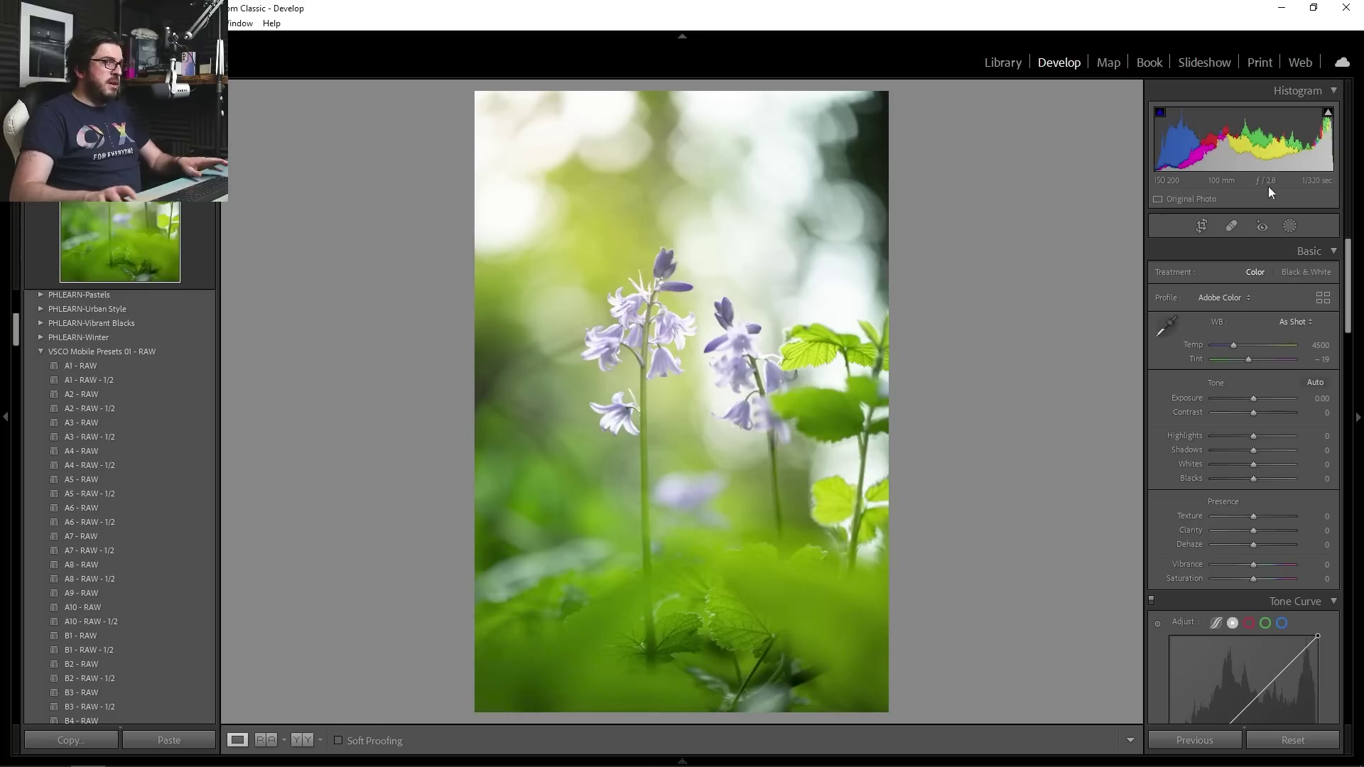
- Darken the linear gradient to −1.38 and set the radial mask to exposure 0.44, shadows −29
left_click(1290, 228)
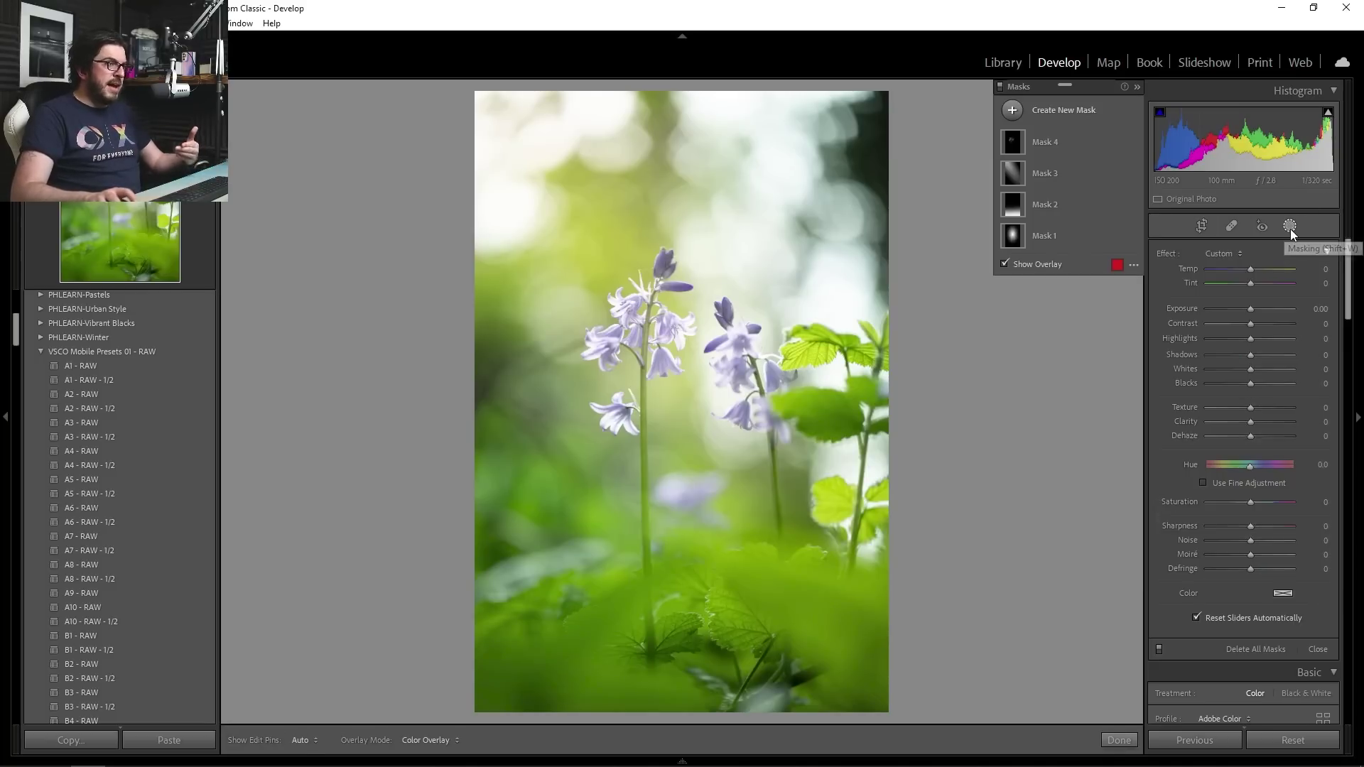
left_click(1013, 207)
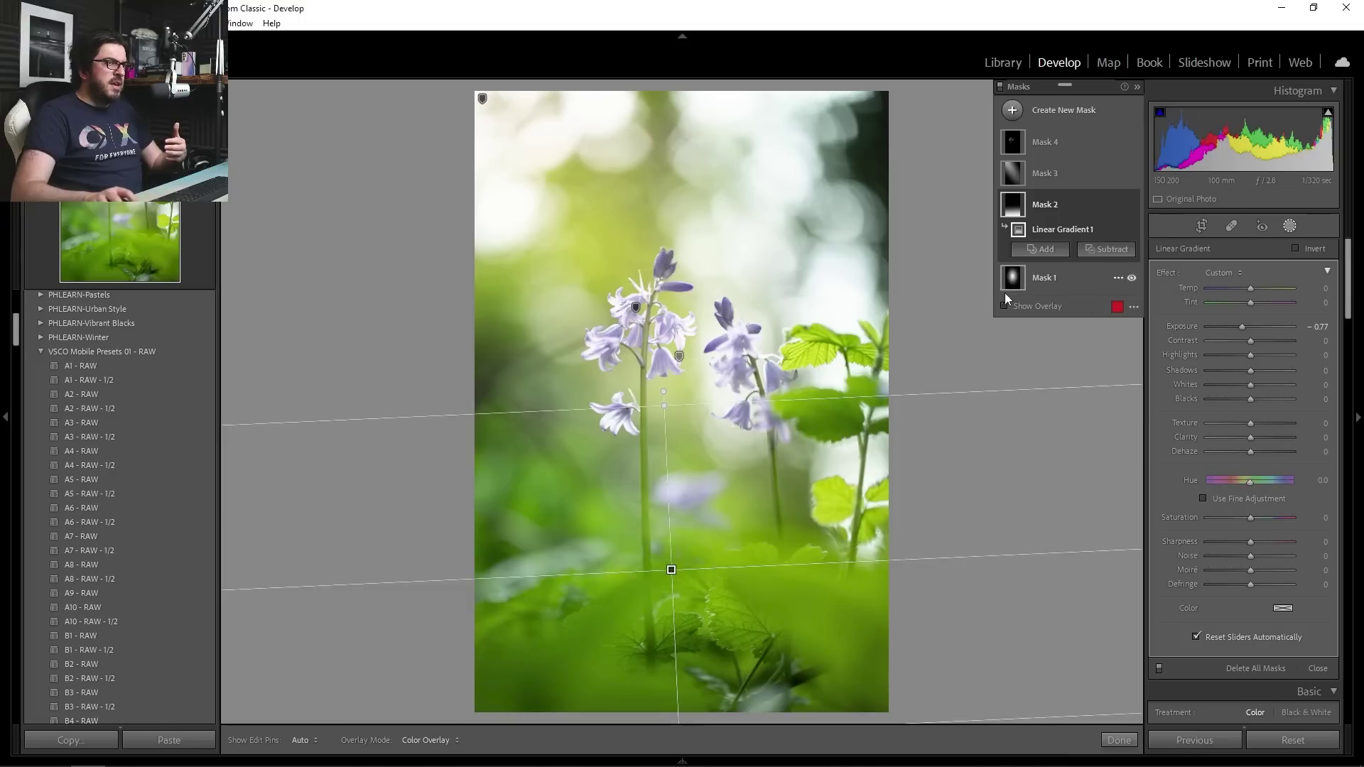
left_click_drag(1242, 327, 1236, 328)
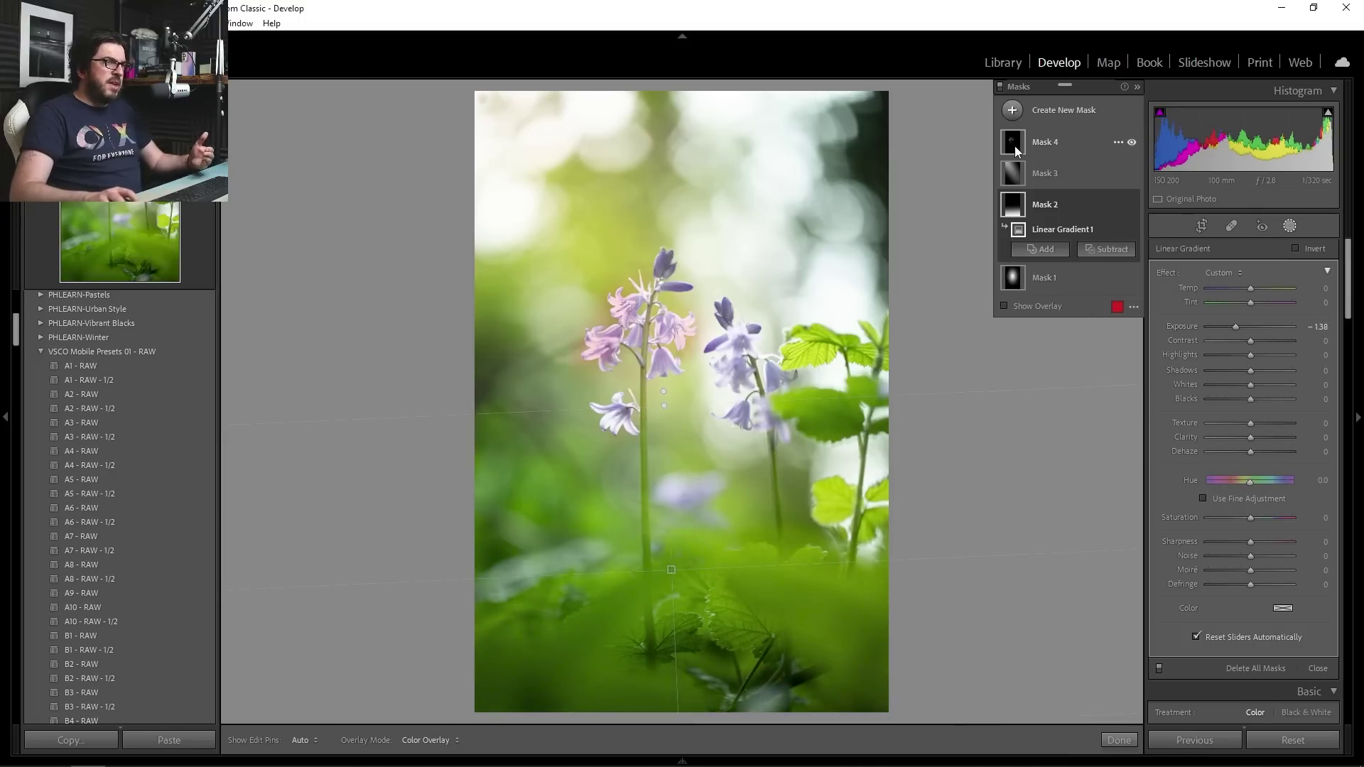
left_click(1016, 274)
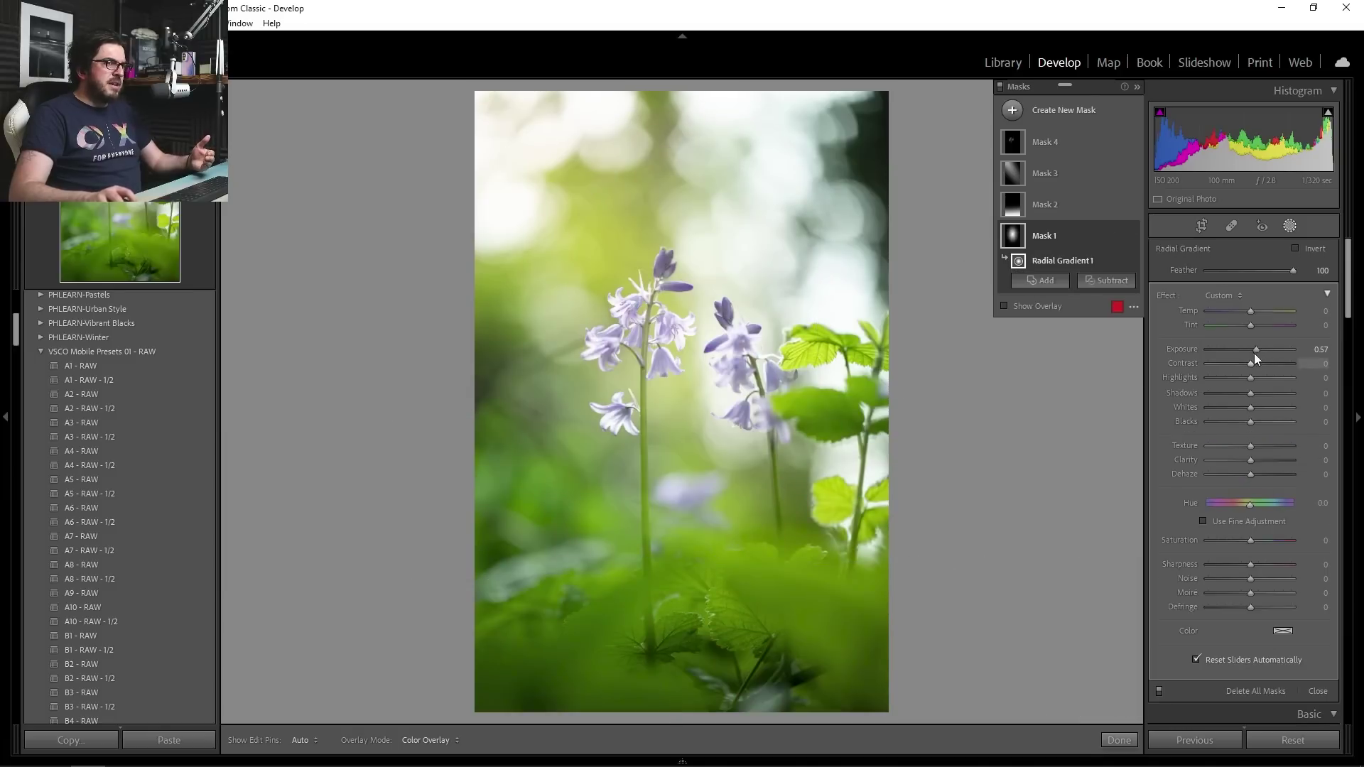
left_click_drag(1255, 350, 1237, 398)
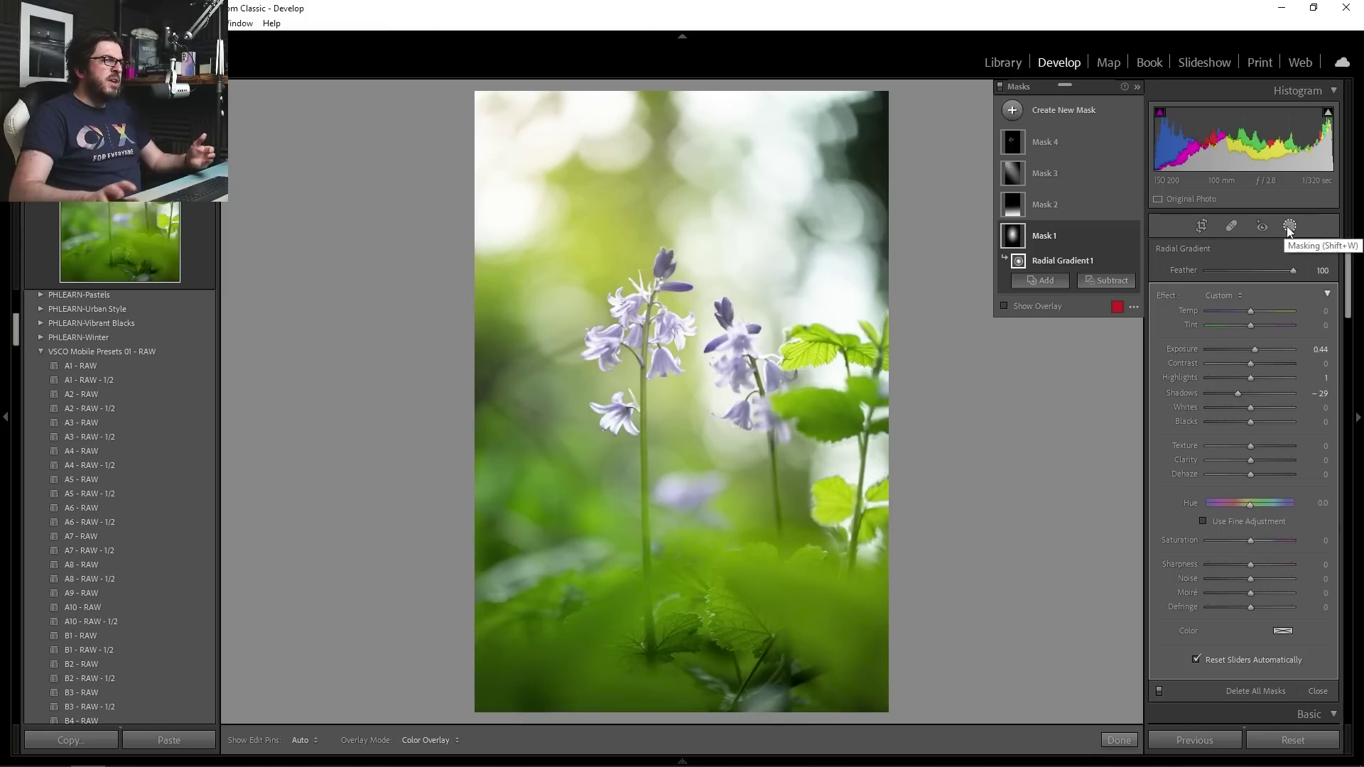
- Add two tone curve points and lift the black point to output 29
left_click(1287, 226)
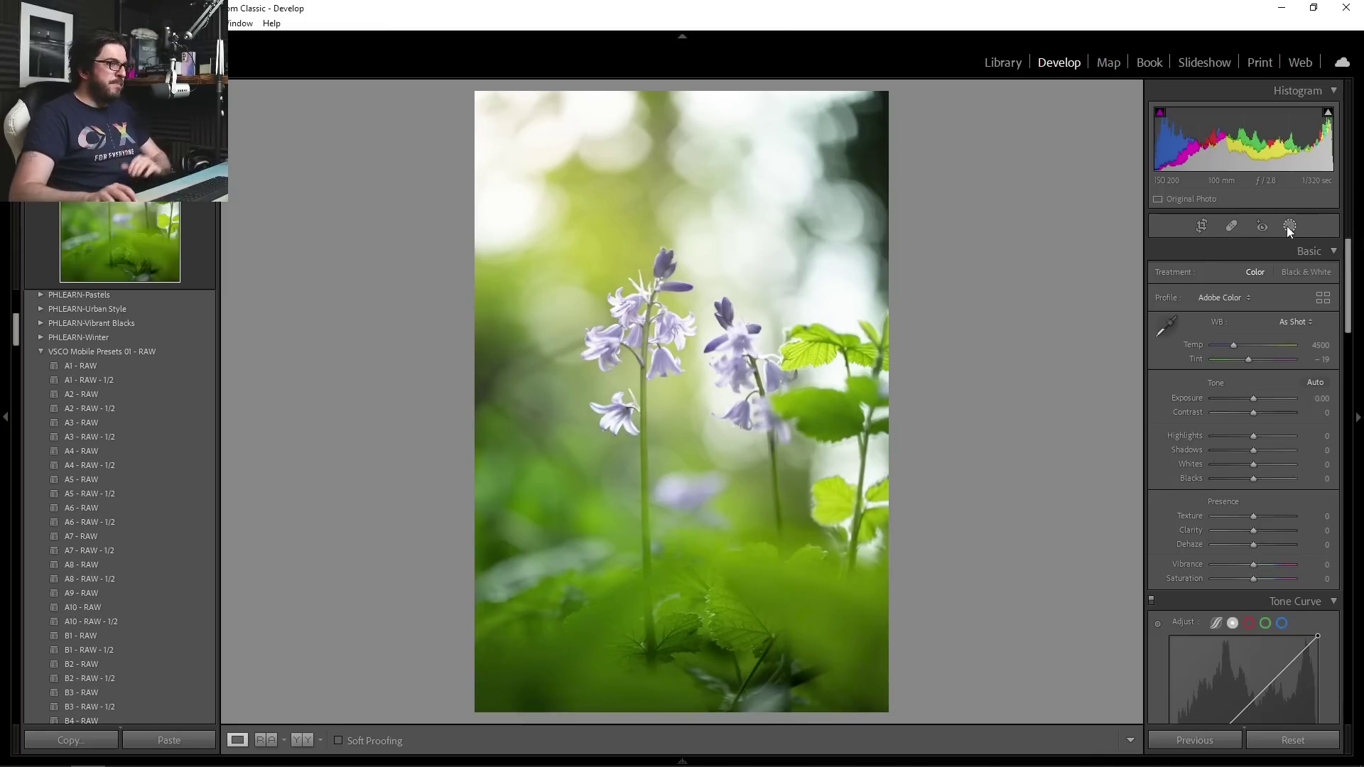
scroll(1311, 527, "down", 5)
scroll(1312, 527, "up", 2)
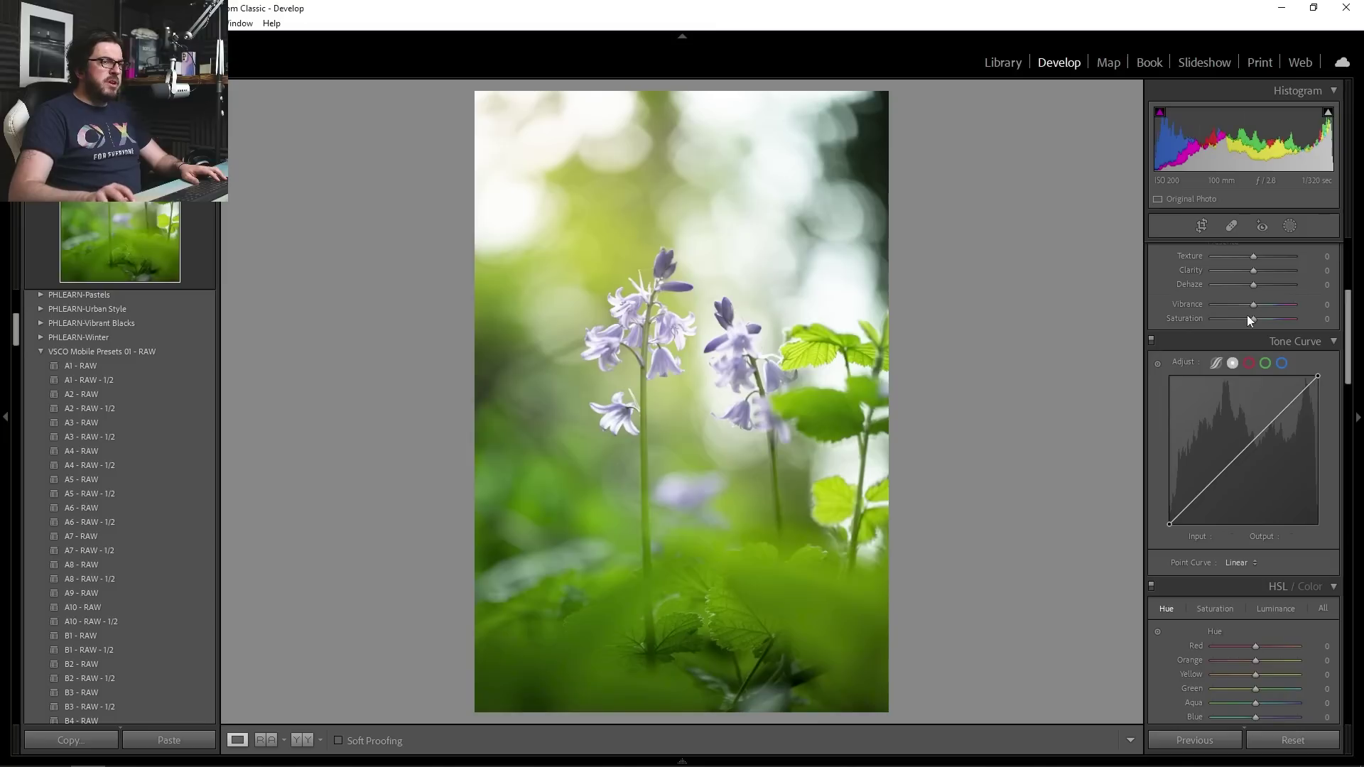
left_click(1212, 484)
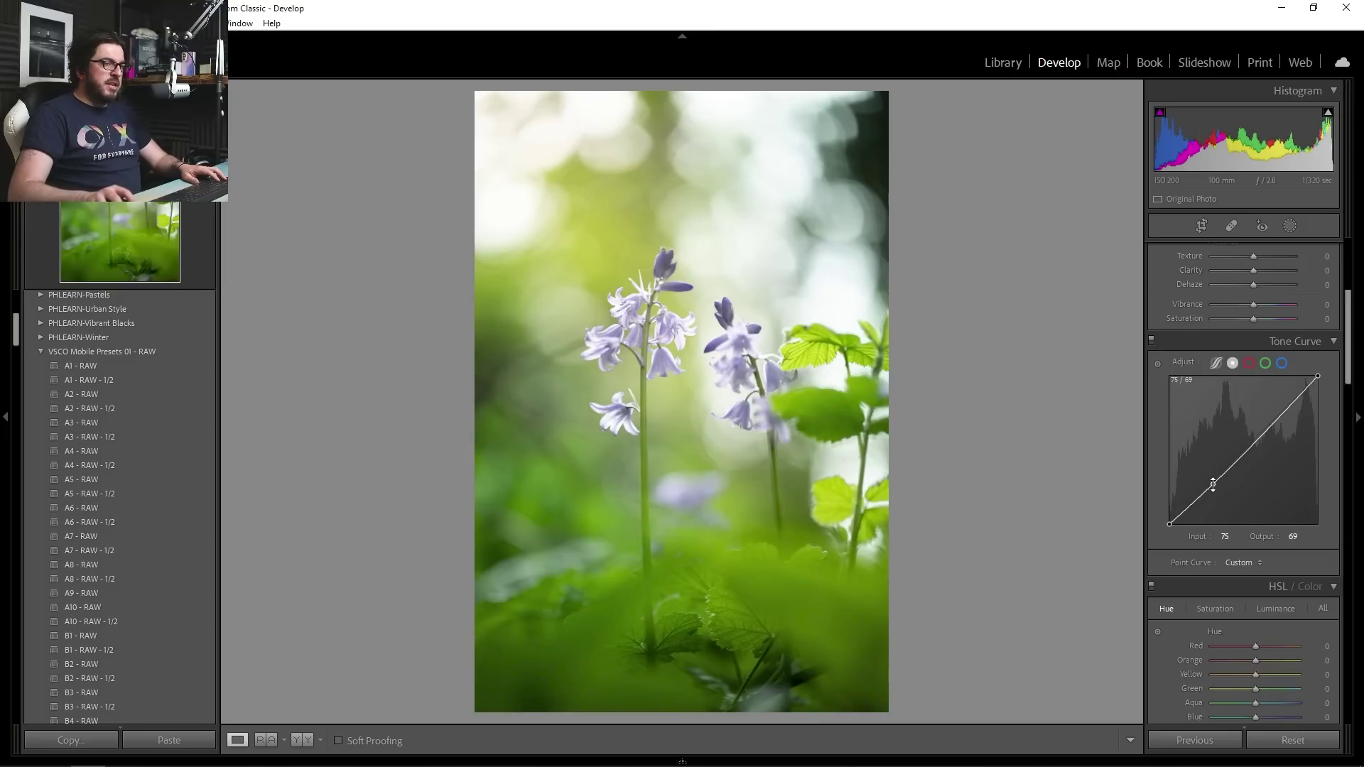
left_click(1280, 419)
left_click_drag(1169, 524, 1166, 508)
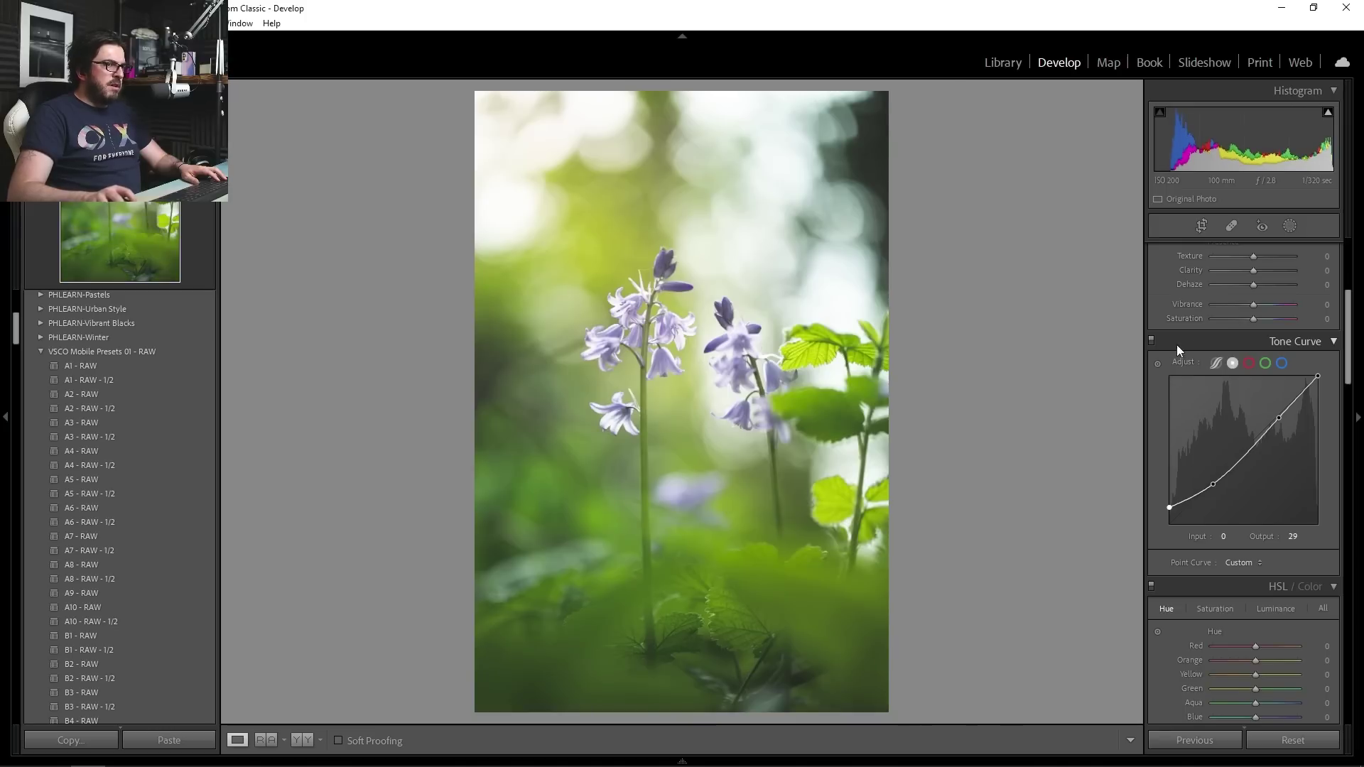
- Toggle the Tone Curve panel off and on to compare the faded shadows
left_click(1151, 340)
left_click(1150, 340)
left_click(1151, 339)
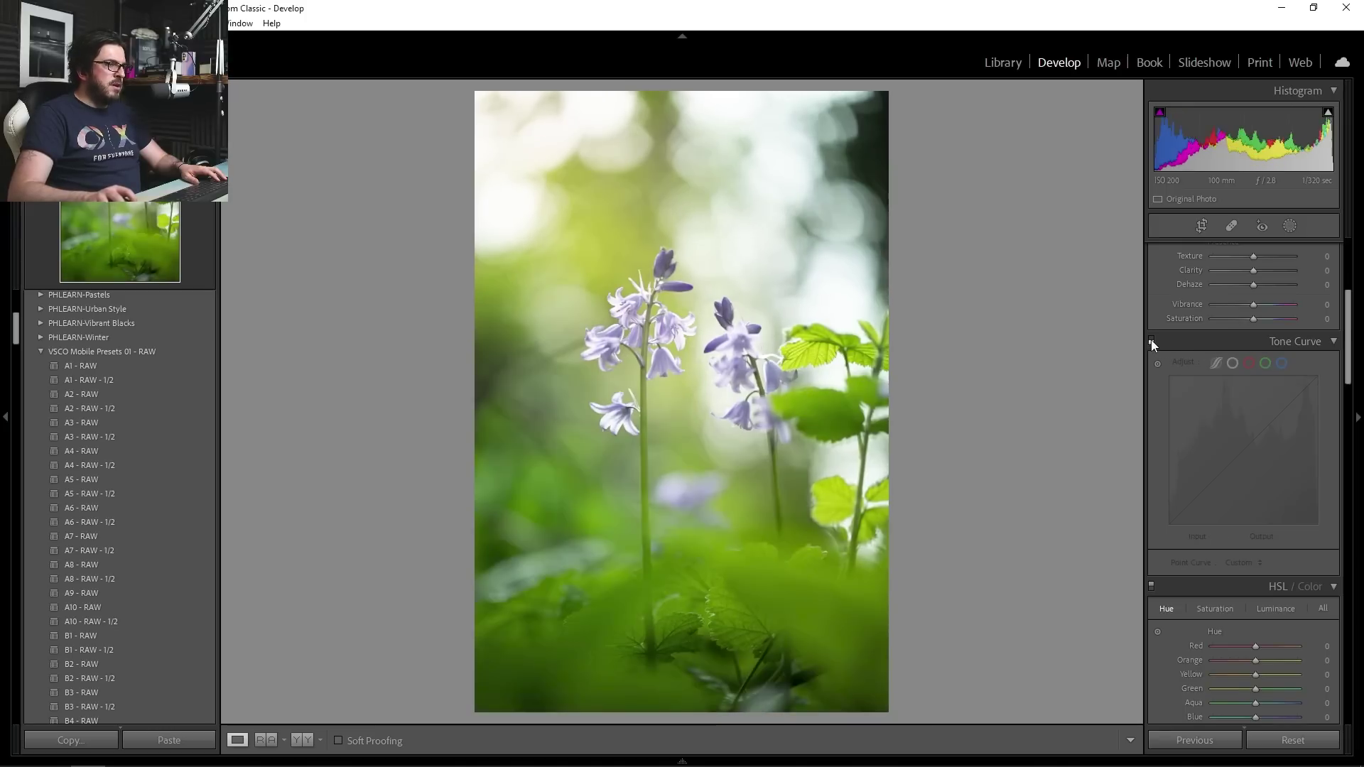
left_click(1151, 340)
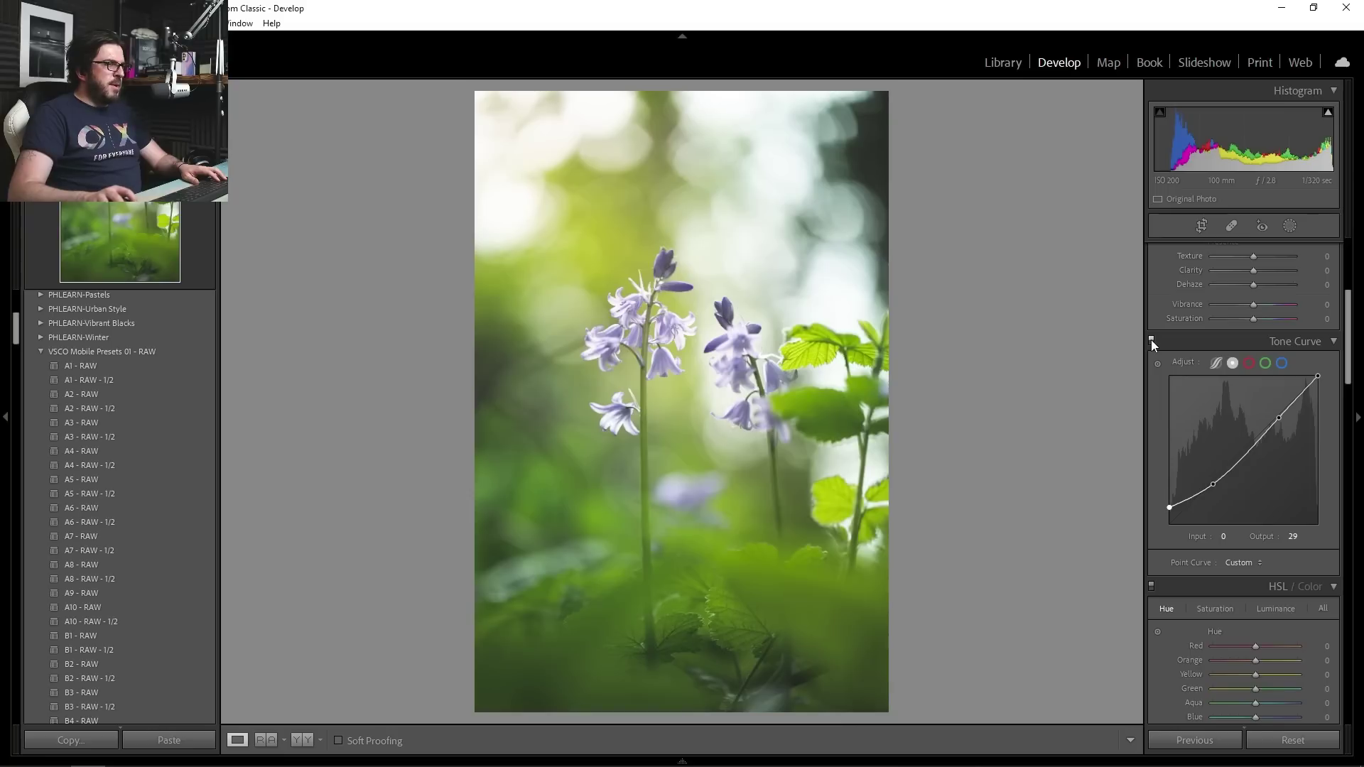
- Set Green hue to +27 and Green saturation to −48, comparing with the panel toggled
scroll(1154, 513, "down", 5)
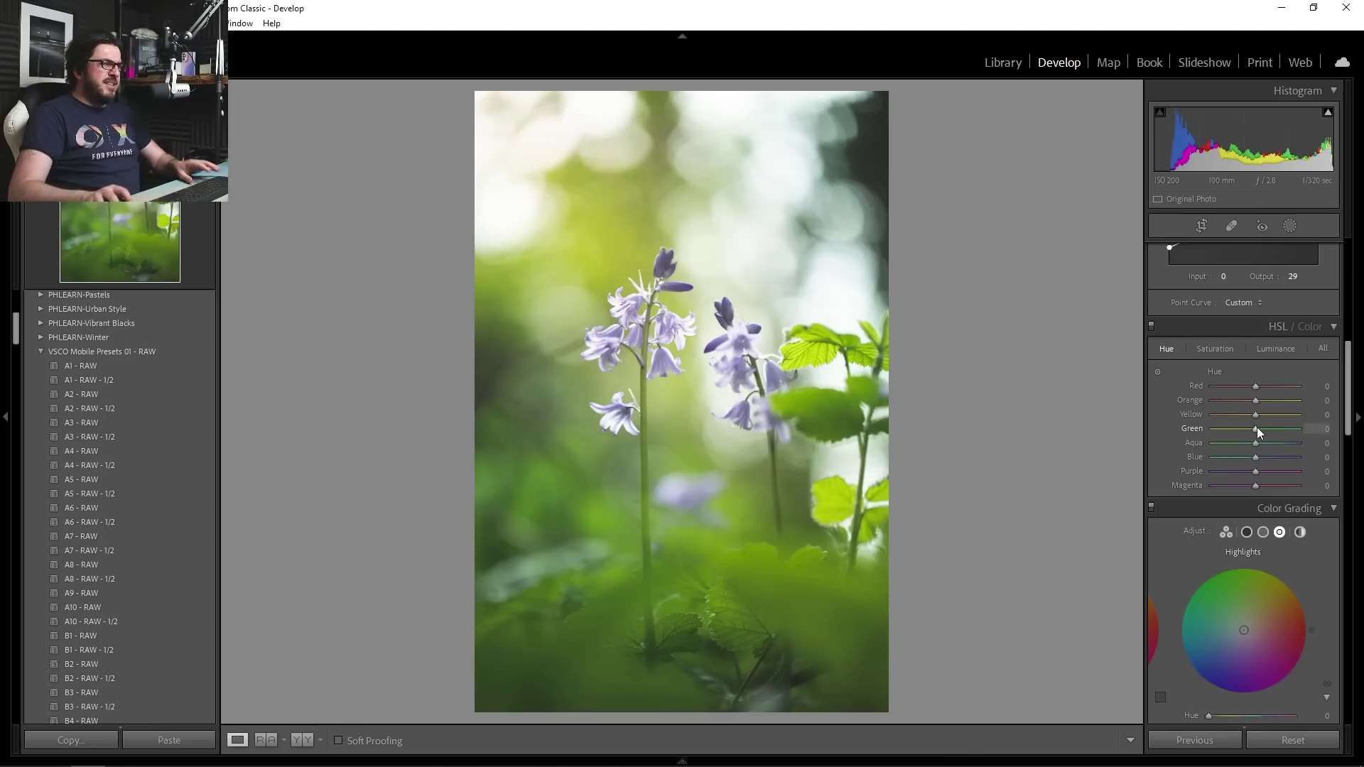
left_click_drag(1256, 428, 1269, 428)
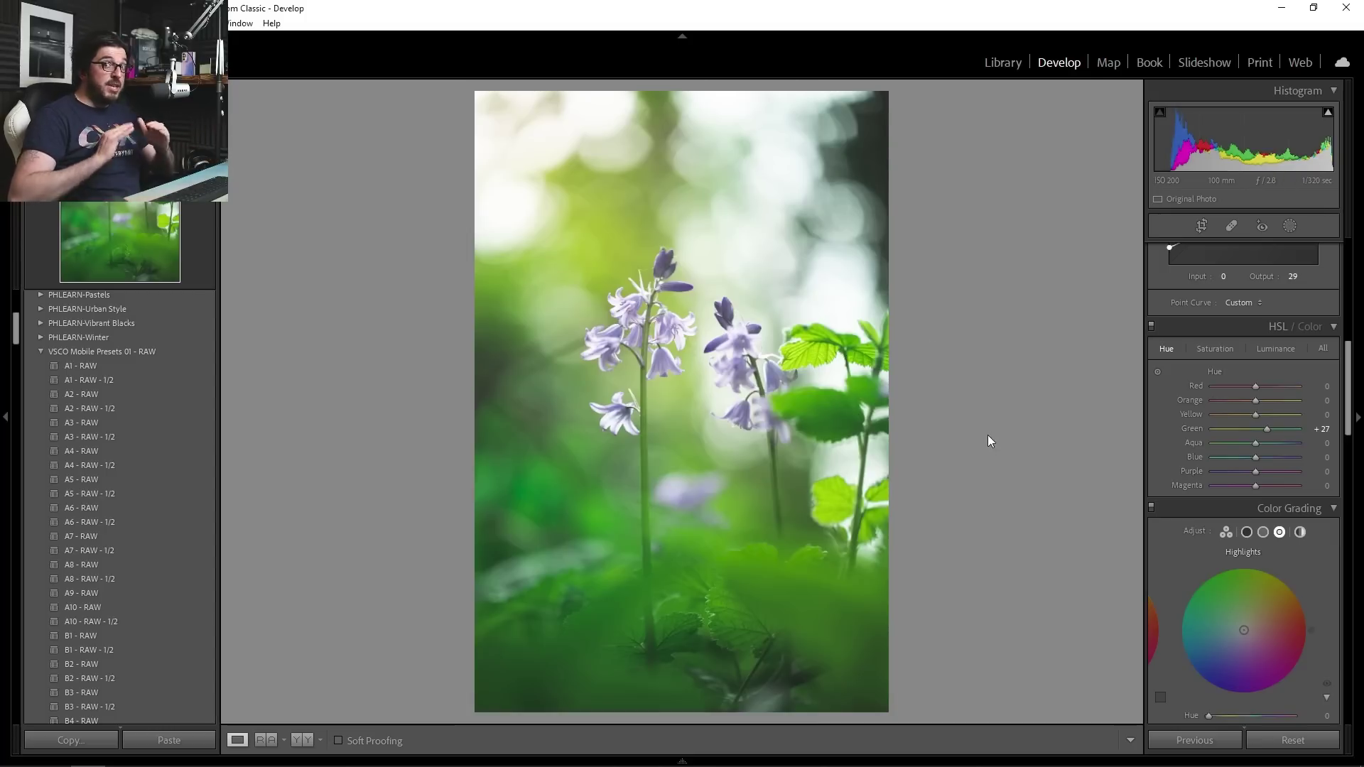
left_click(1212, 347)
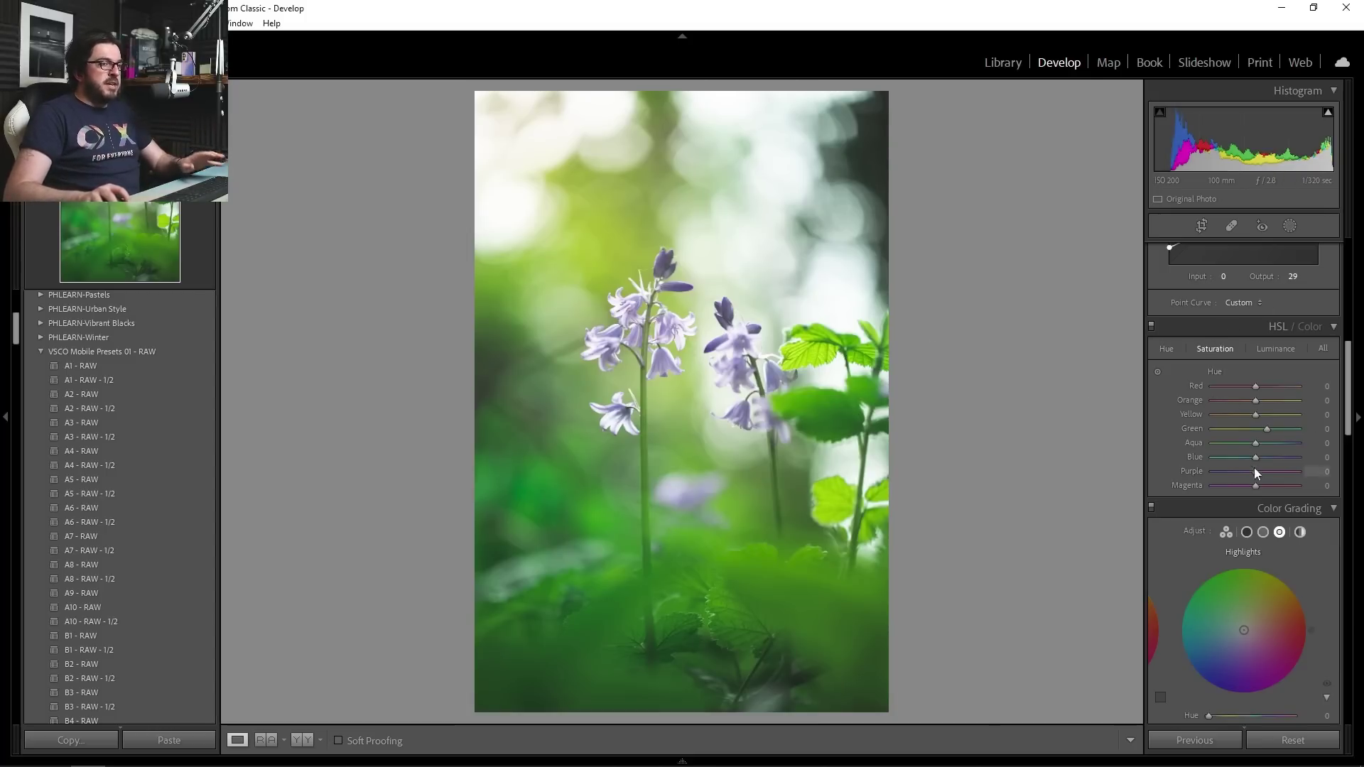
left_click_drag(1255, 429, 1236, 429)
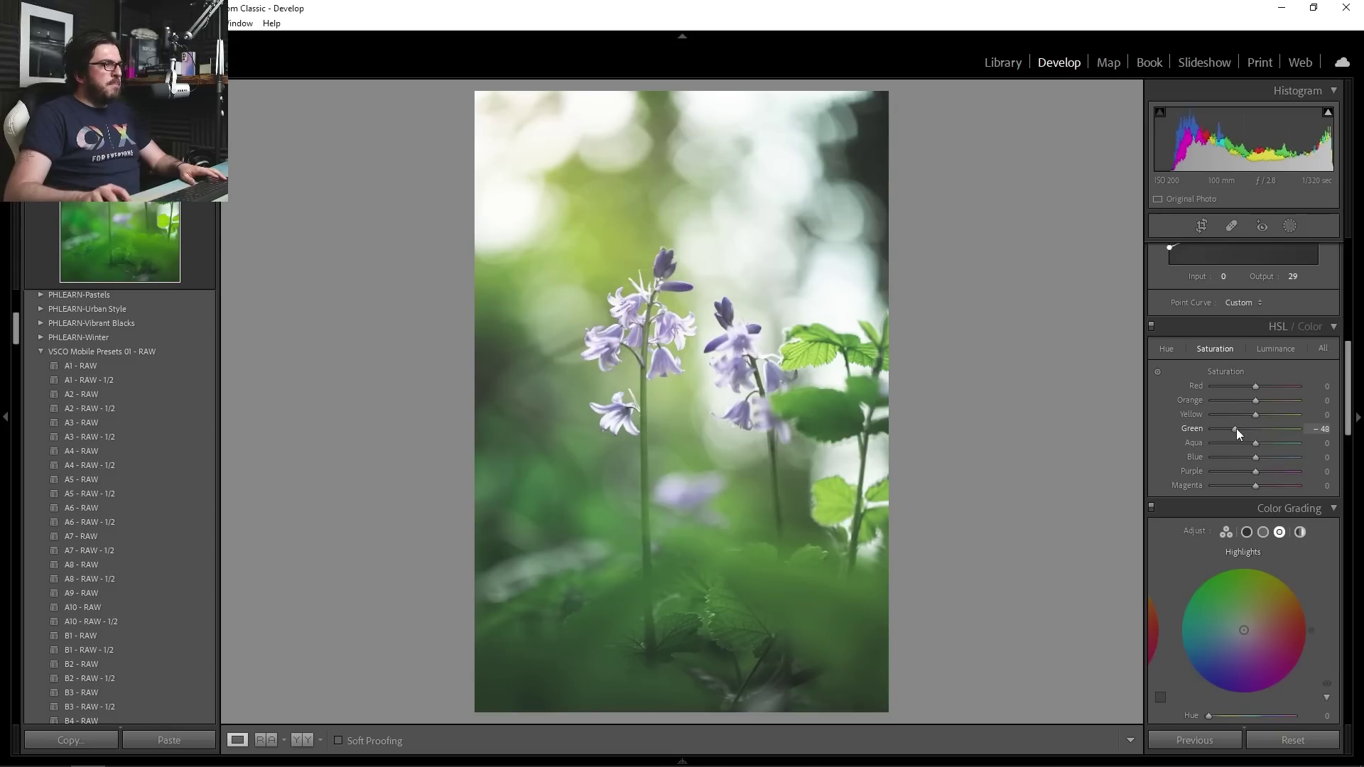
left_click(1151, 326)
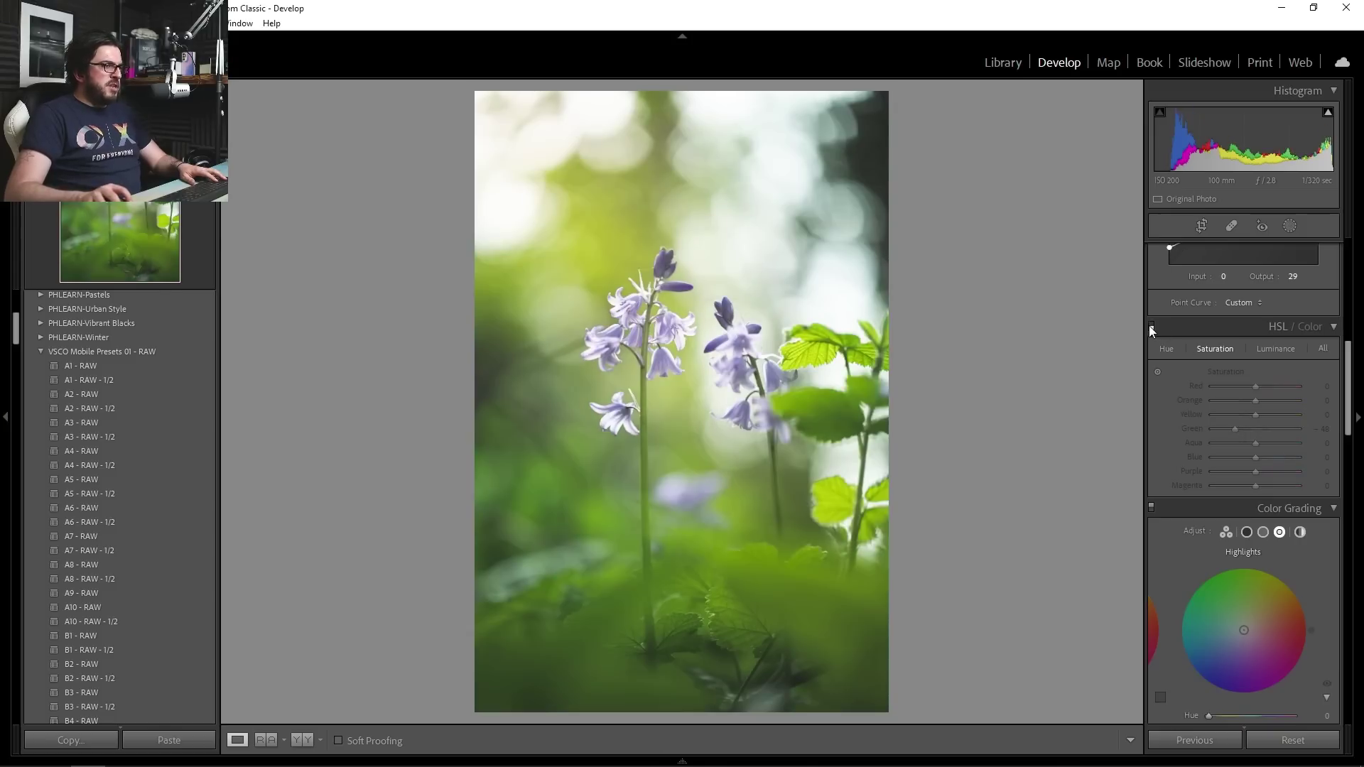
left_click(1151, 326)
left_click(1151, 326)
left_click(1150, 326)
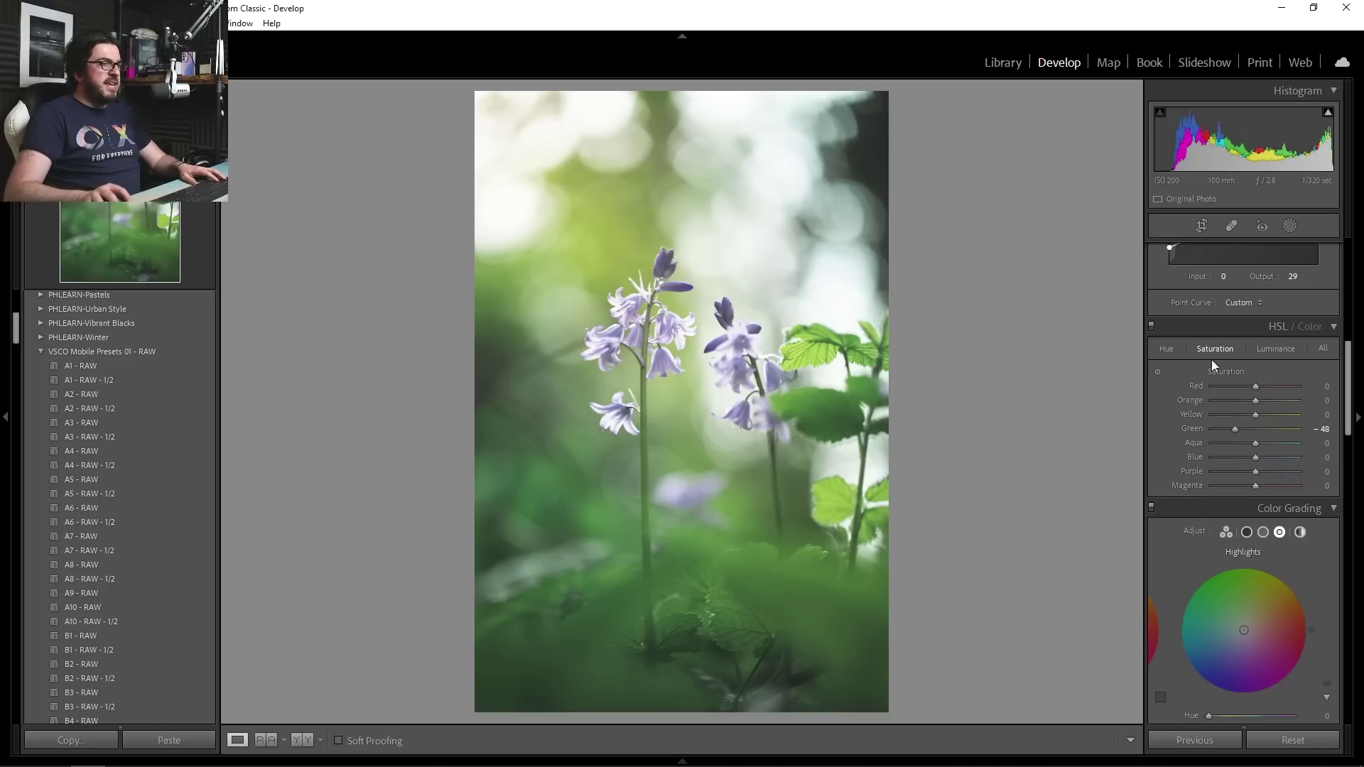
- Shift Yellow hue to −100, checking the sunlit leaf and comparing the result
left_click(1165, 348)
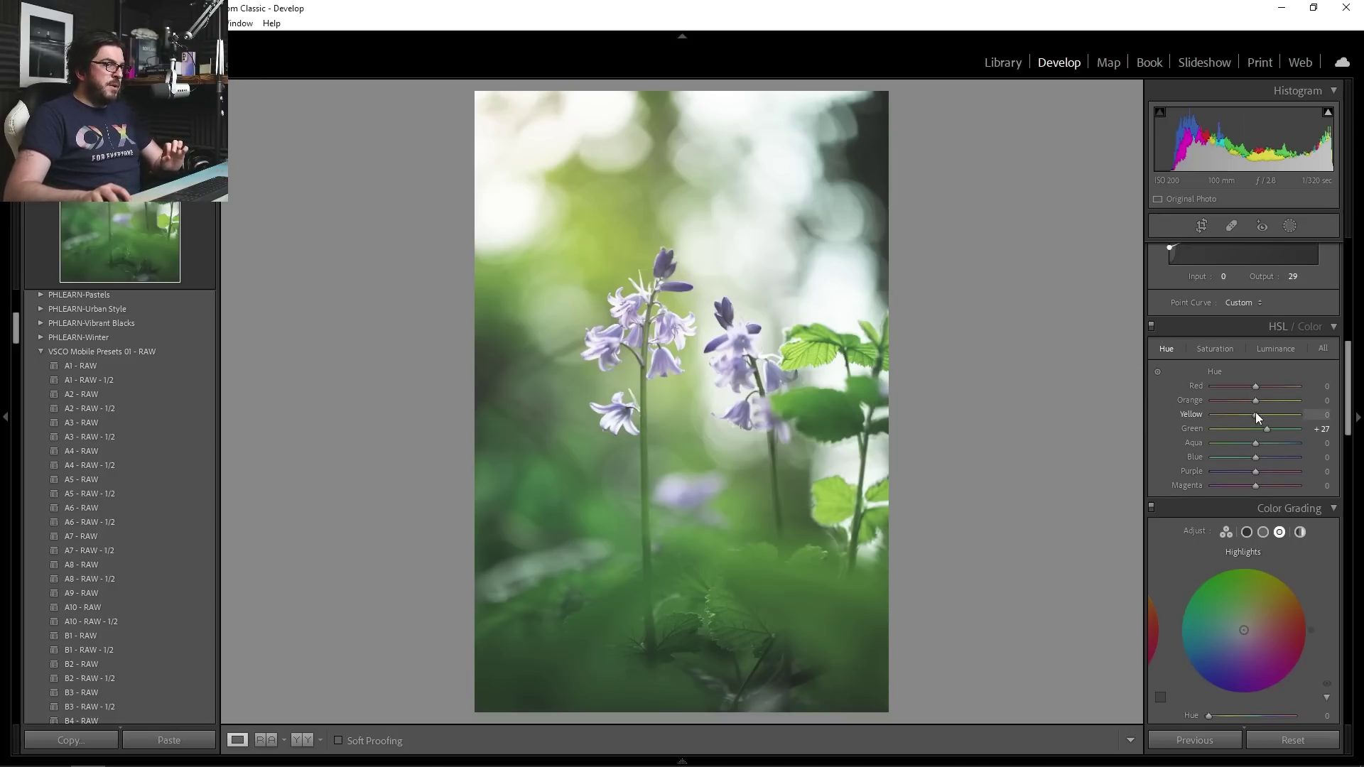
left_click_drag(1255, 412, 1212, 421)
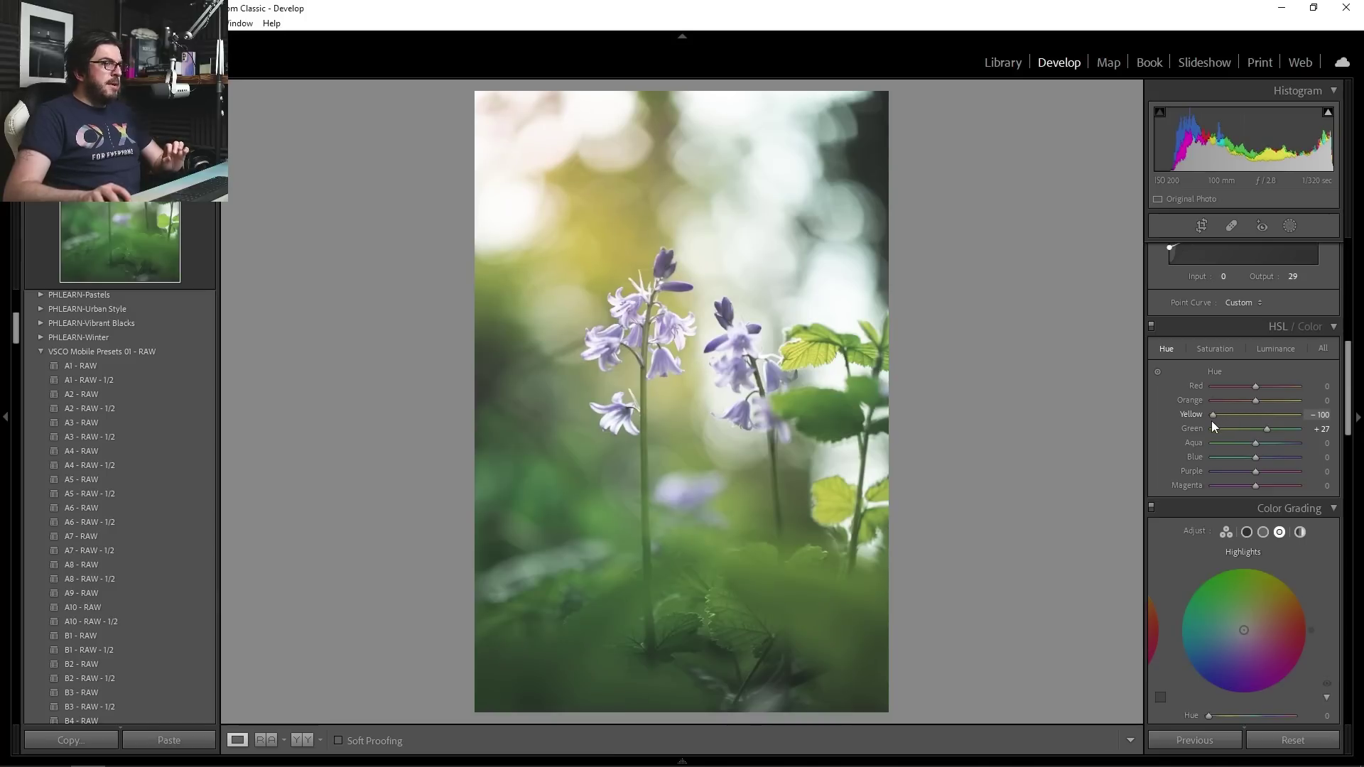
left_click(857, 368)
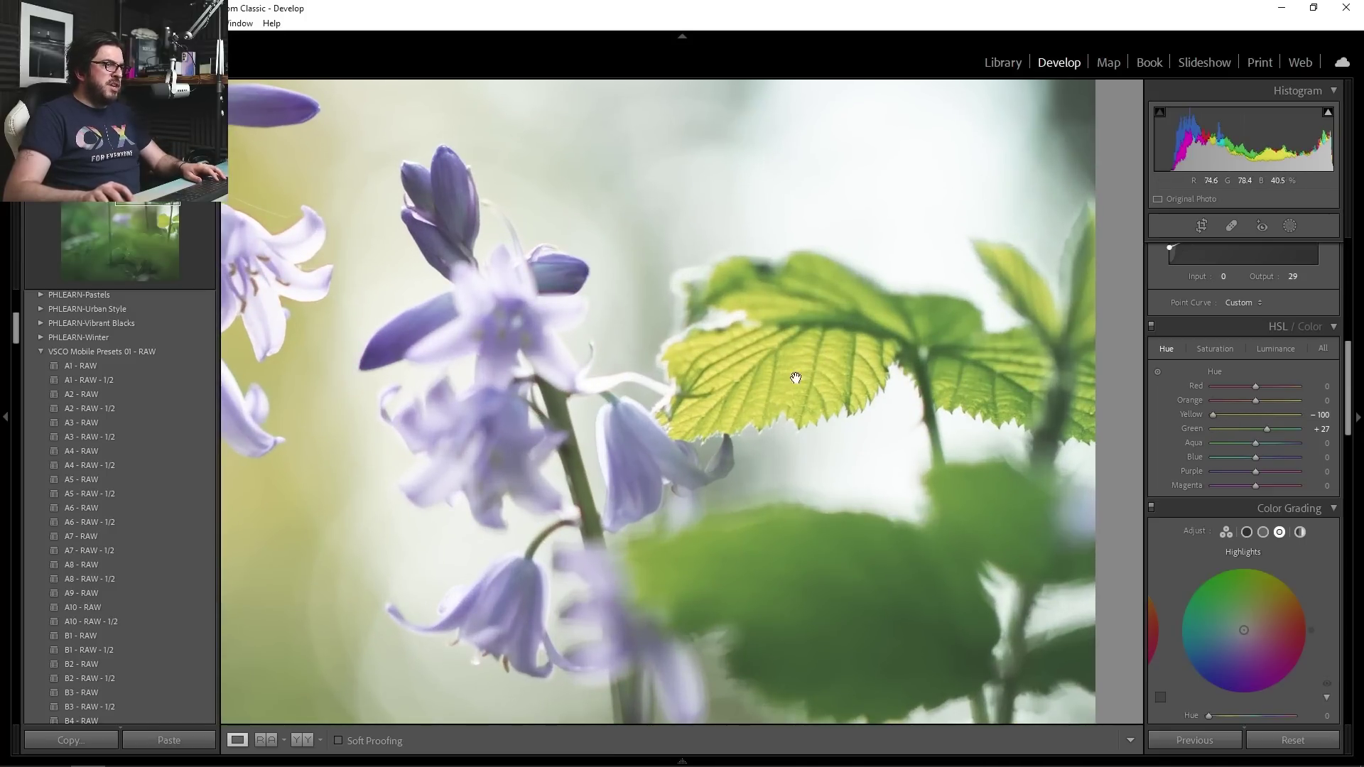
left_click(821, 386)
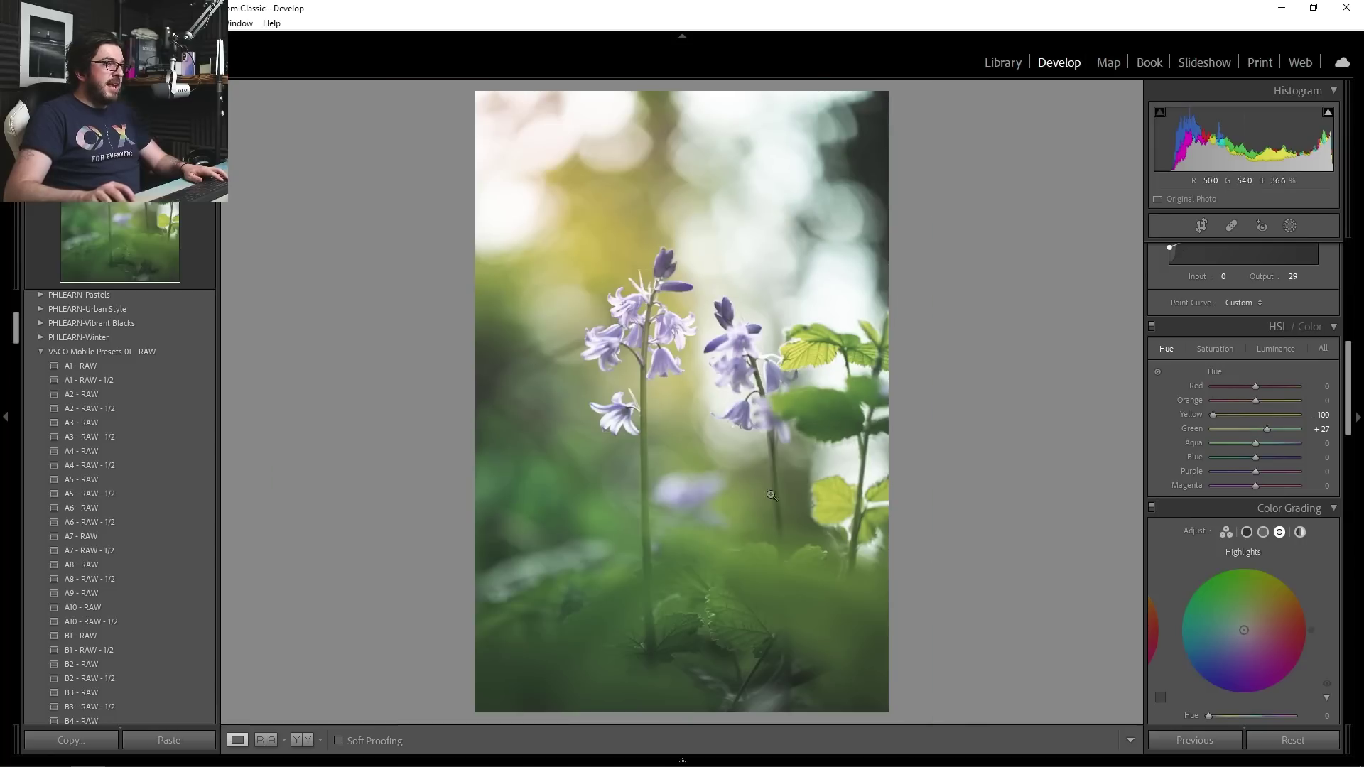
left_click(1152, 325)
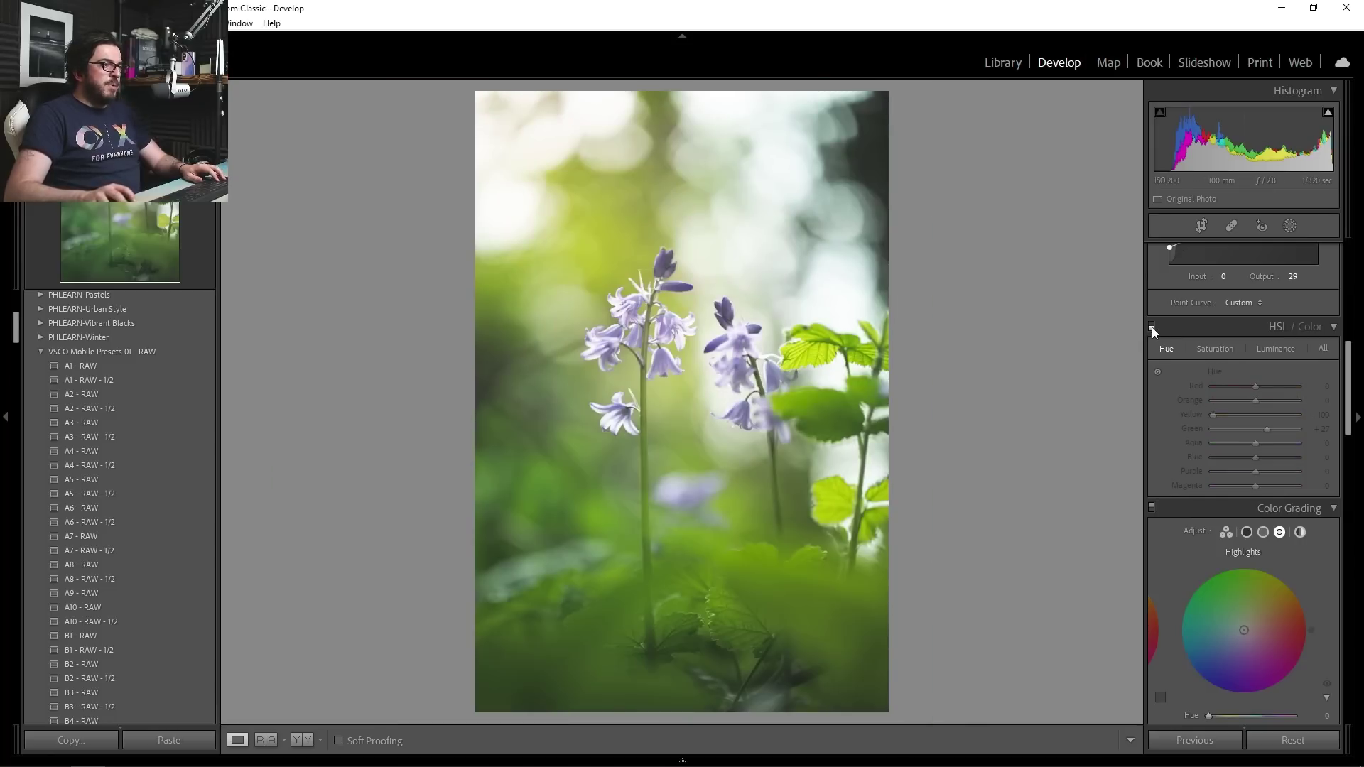
left_click(1152, 325)
left_click(1151, 325)
left_click(1152, 325)
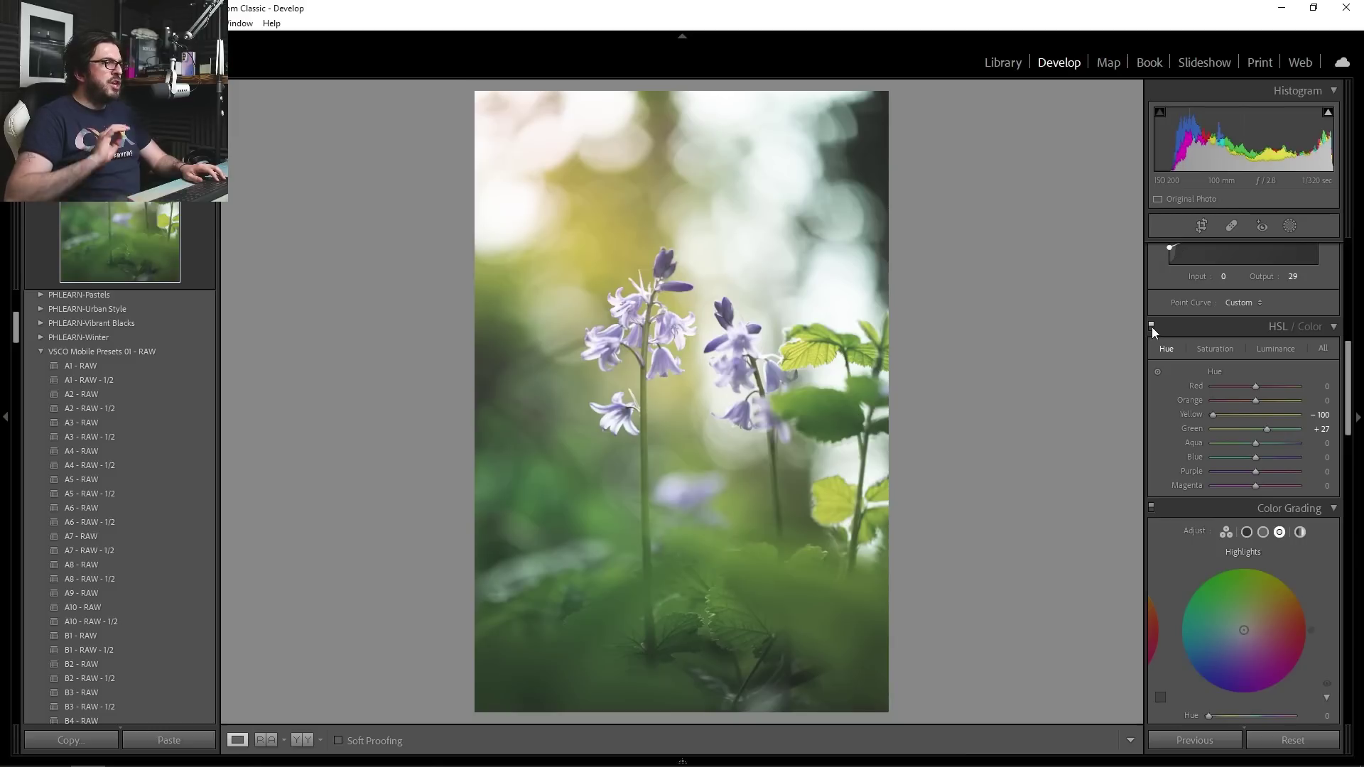
- Slightly raise Yellow and Green luminance, then compare Before and After
left_click(1275, 348)
mouse_move(1257, 412)
left_mouse_down()
mouse_move(1221, 415)
mouse_move(1271, 419)
mouse_move(1258, 430)
left_mouse_up()
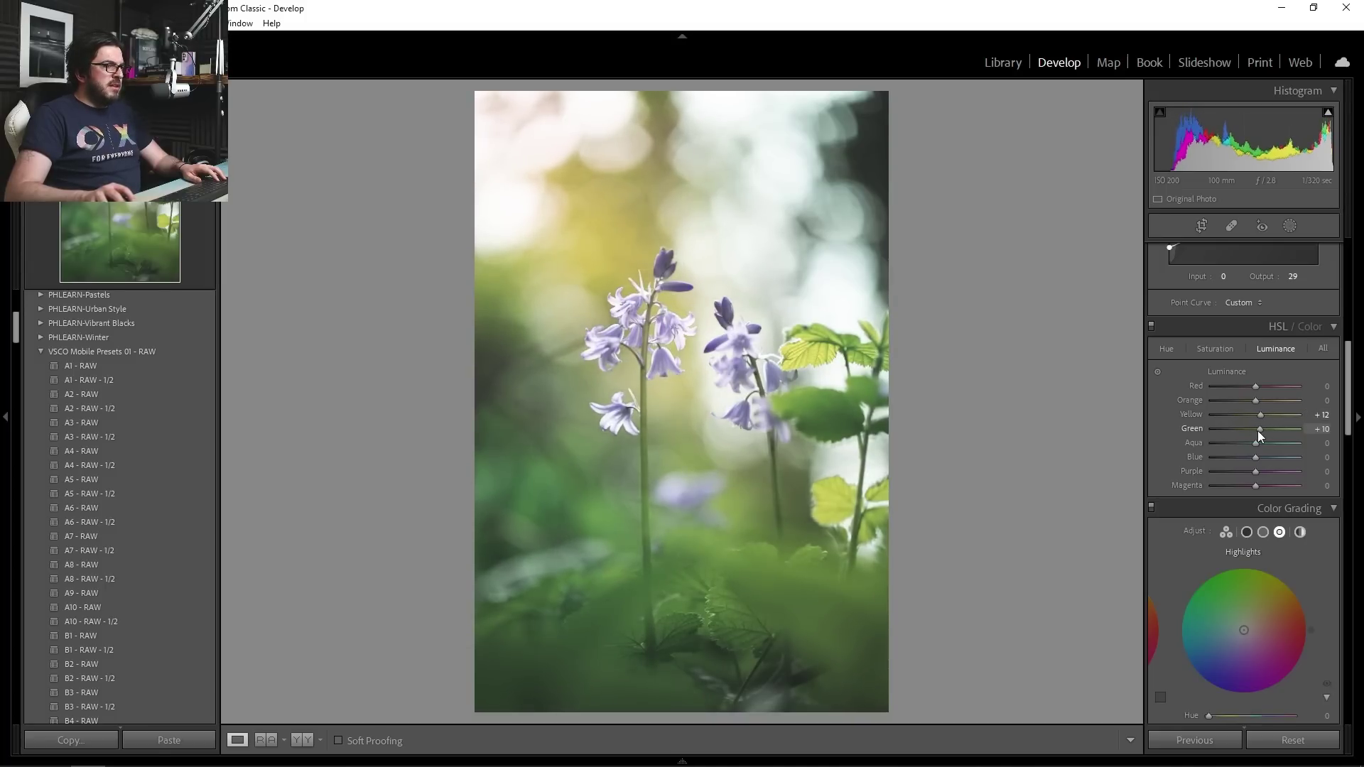
left_click(1166, 349)
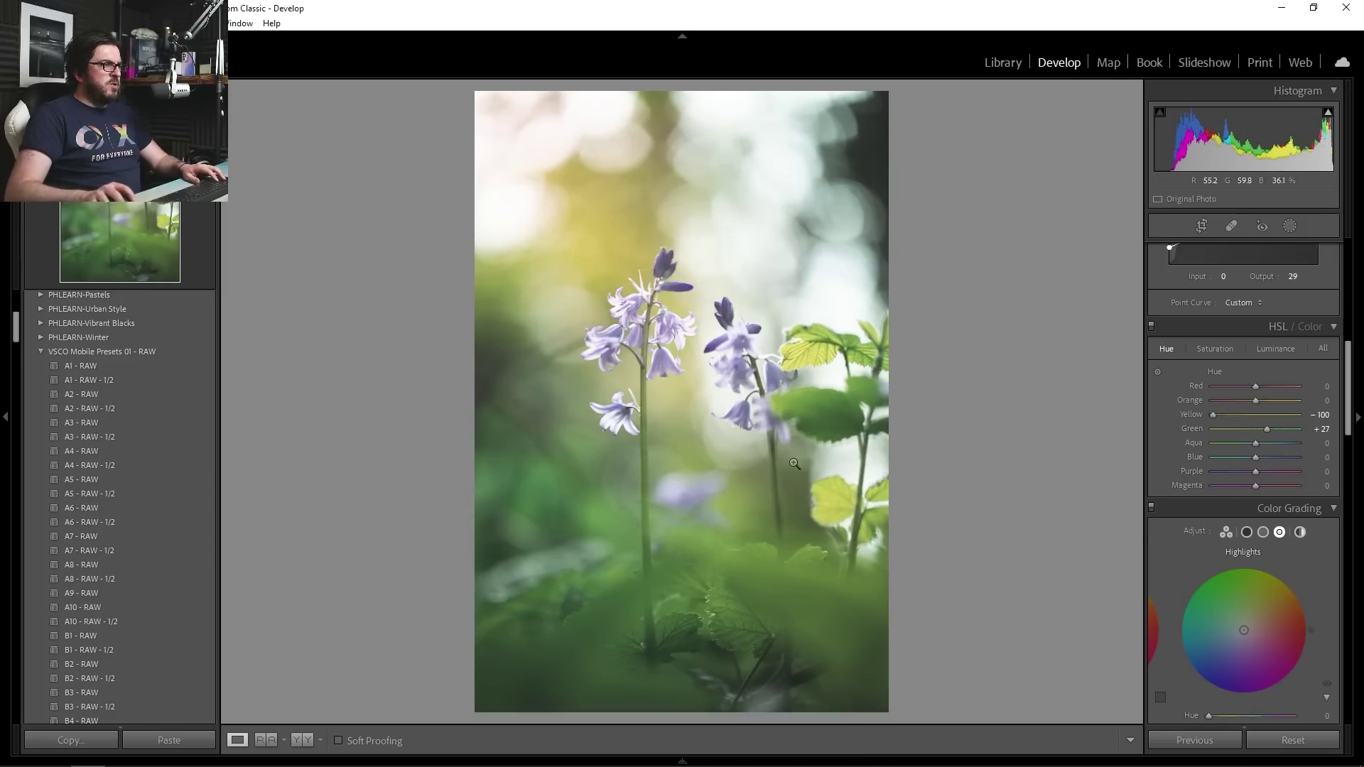
key("backslash")
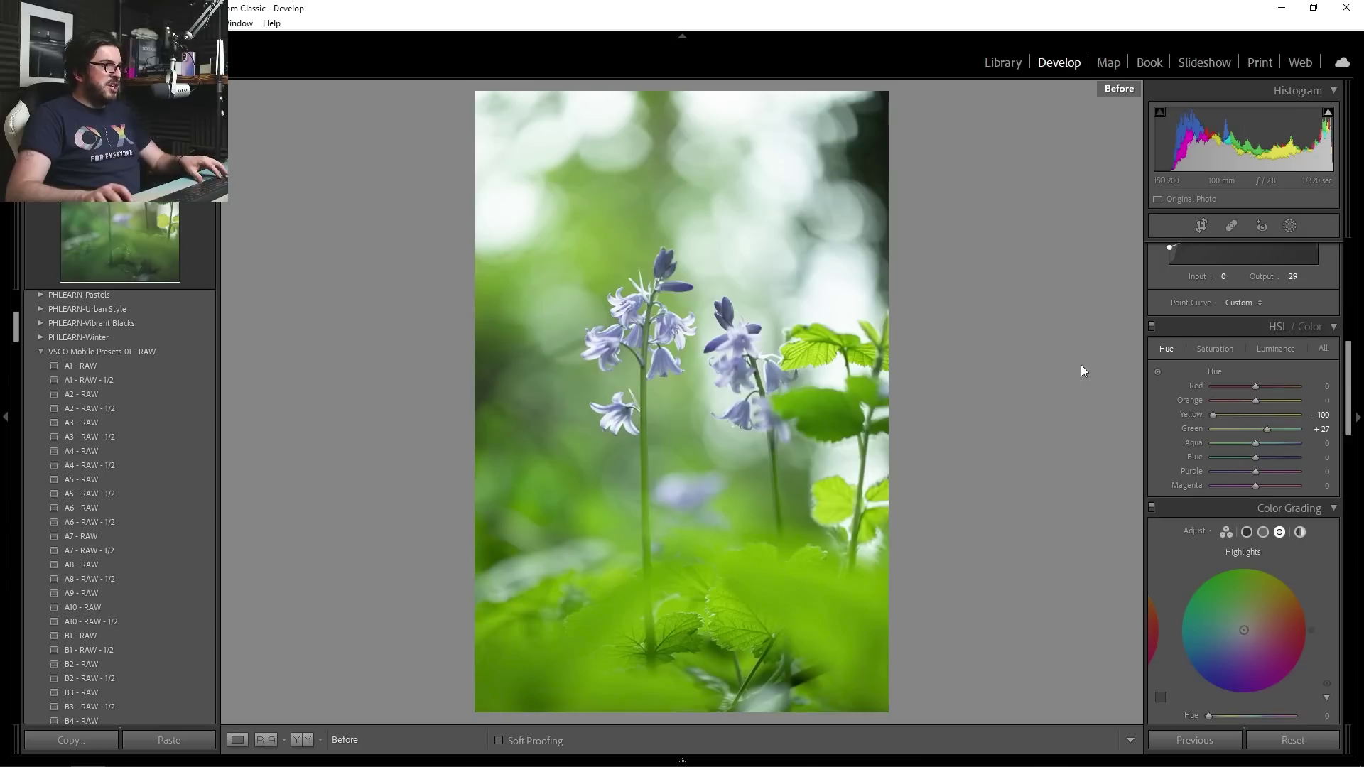
key("backslash")
key("backslash")
key("backslash")
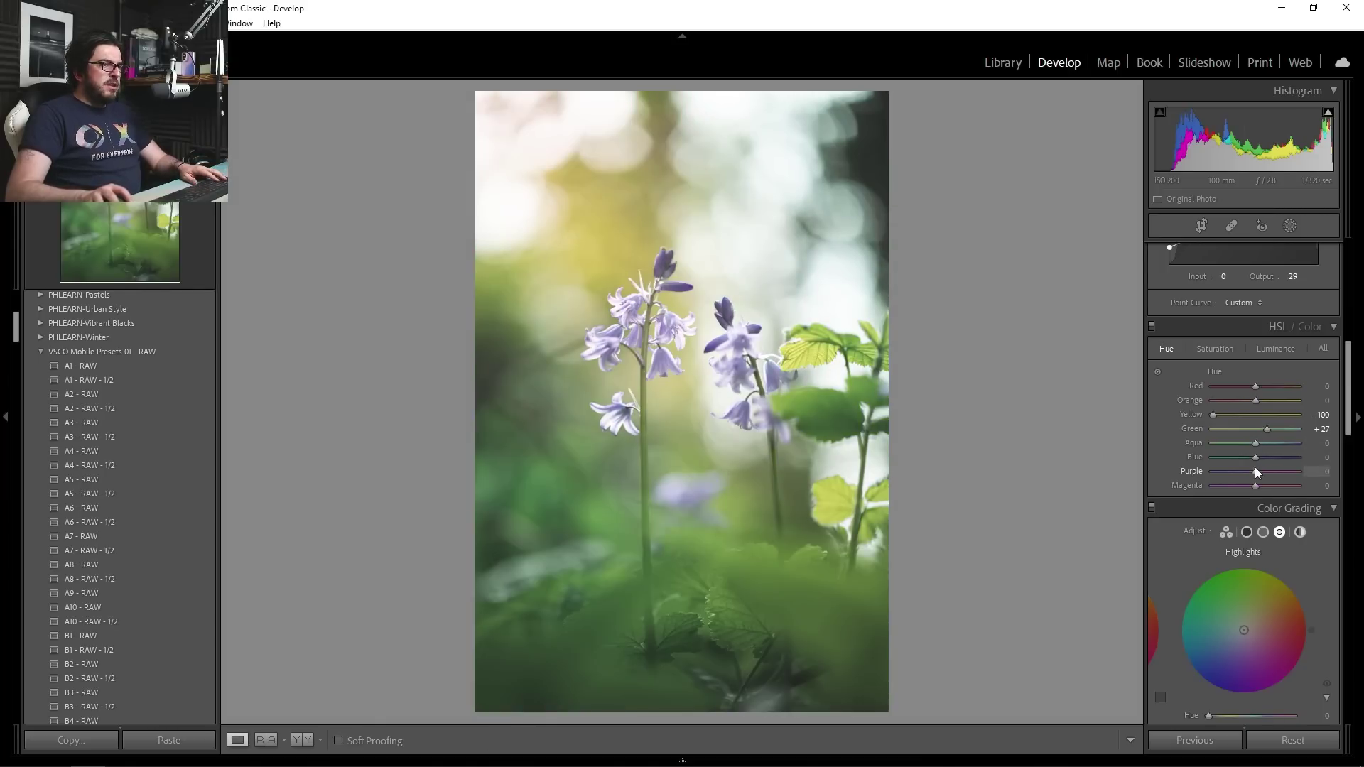
- Nudge the Purple hue of the bluebells and compare the edit with the original
left_click_drag(1249, 470, 1245, 470)
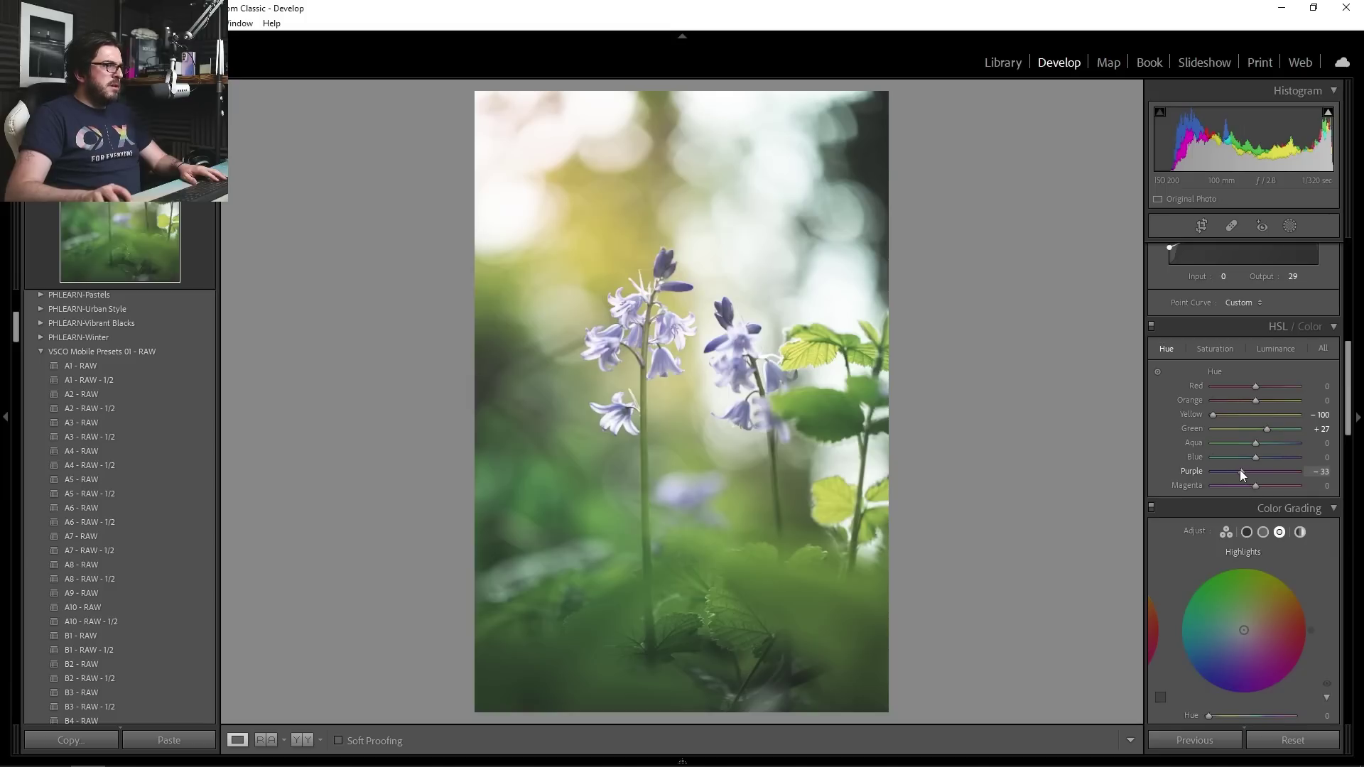
left_click(797, 356)
left_click(502, 393)
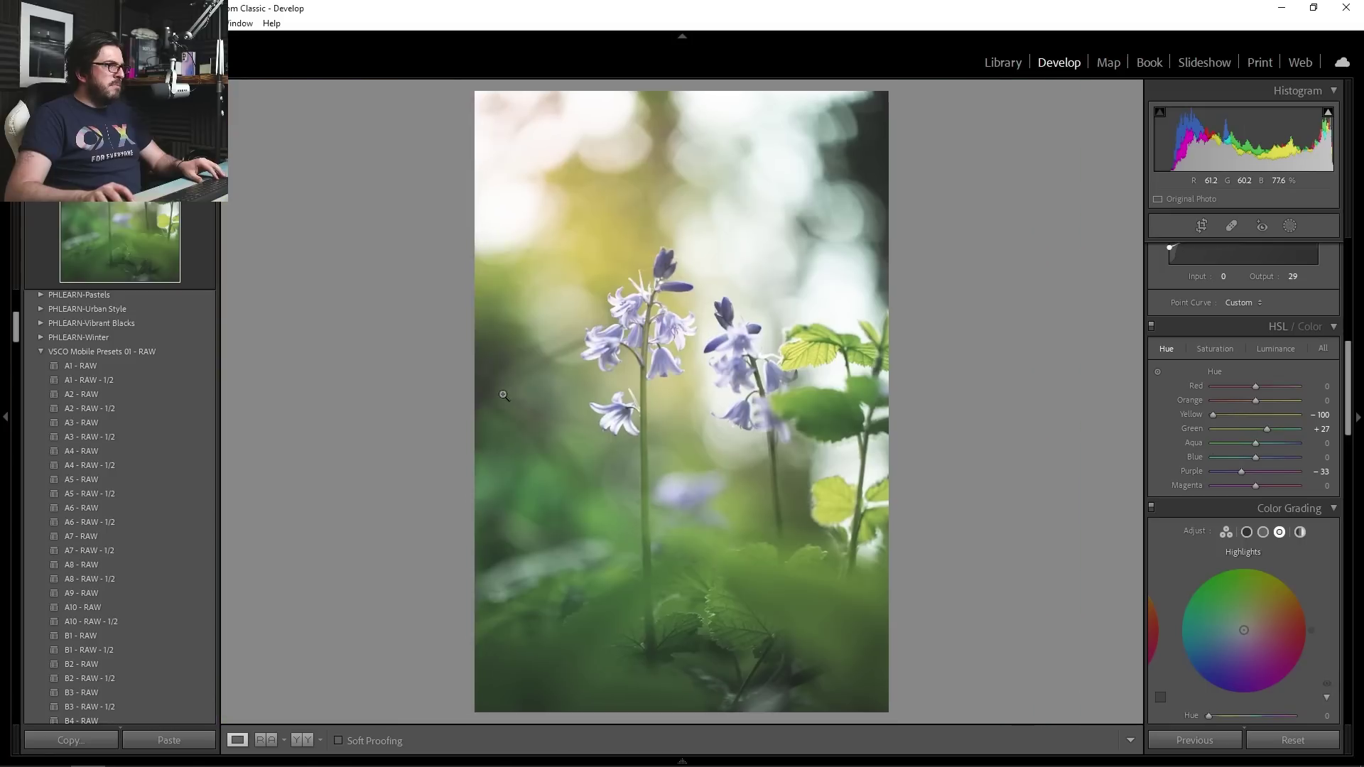
key("backslash")
key("backslash")
key("backslash")
key("backslash")
key("backslash")
key("backslash")
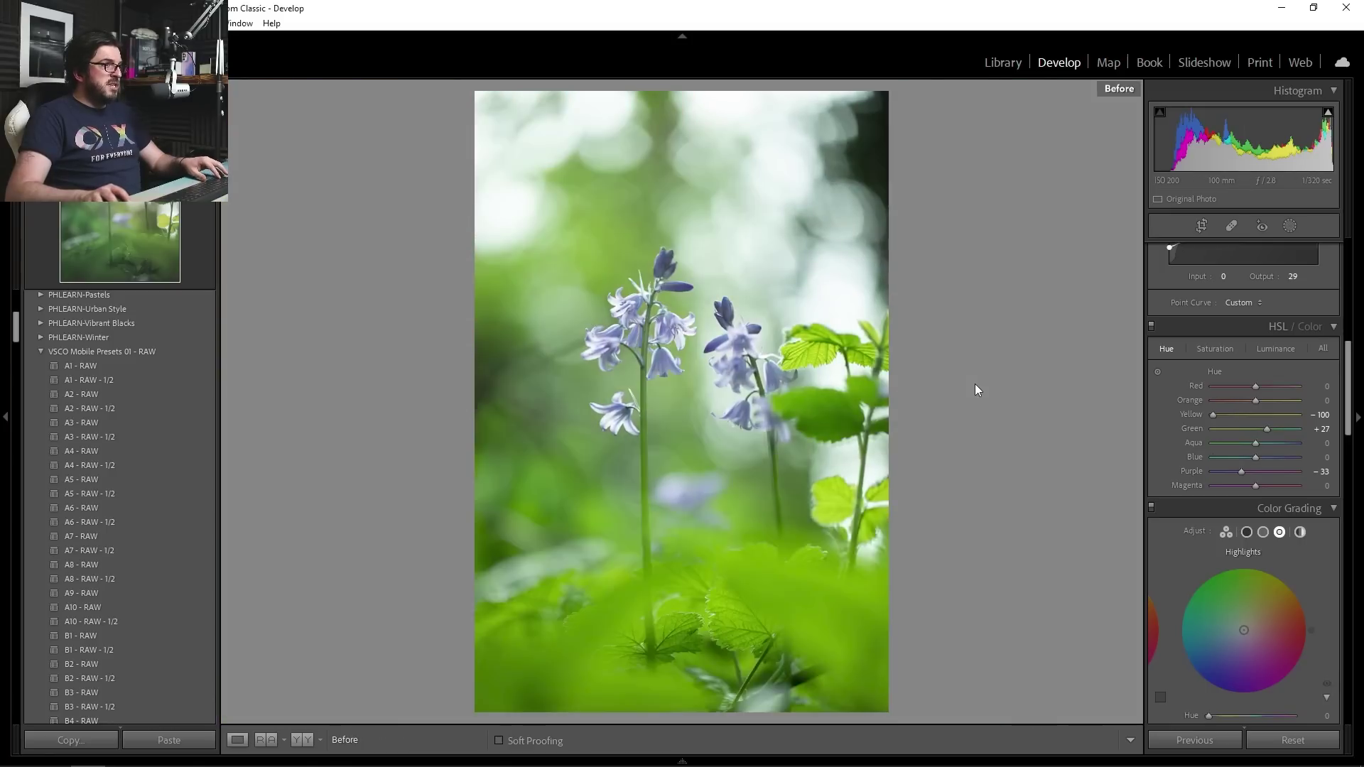
key("backslash")
key("backslash")
key("backslash")
key("backslash")
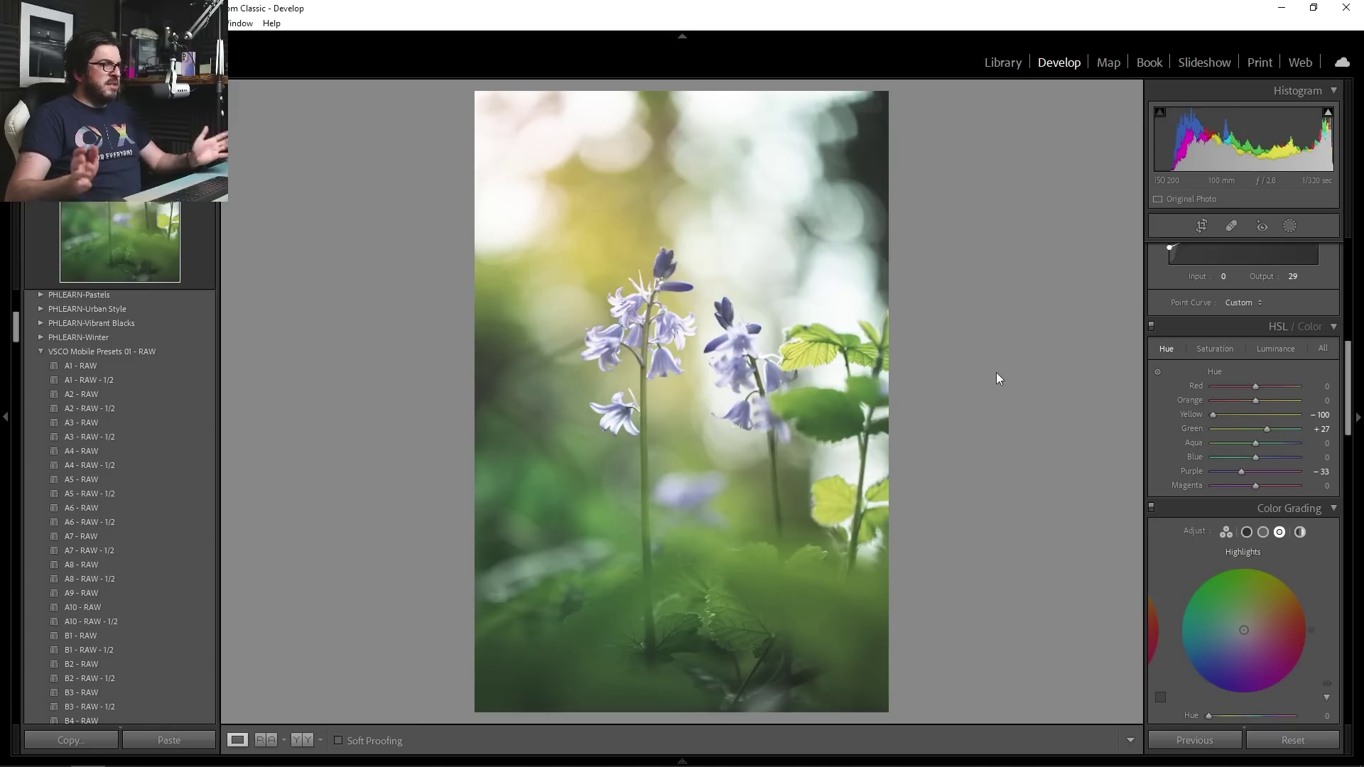
- Brighten Purple luminance and raise Purple saturation to +23, toggling HSL to compare
left_click(1281, 348)
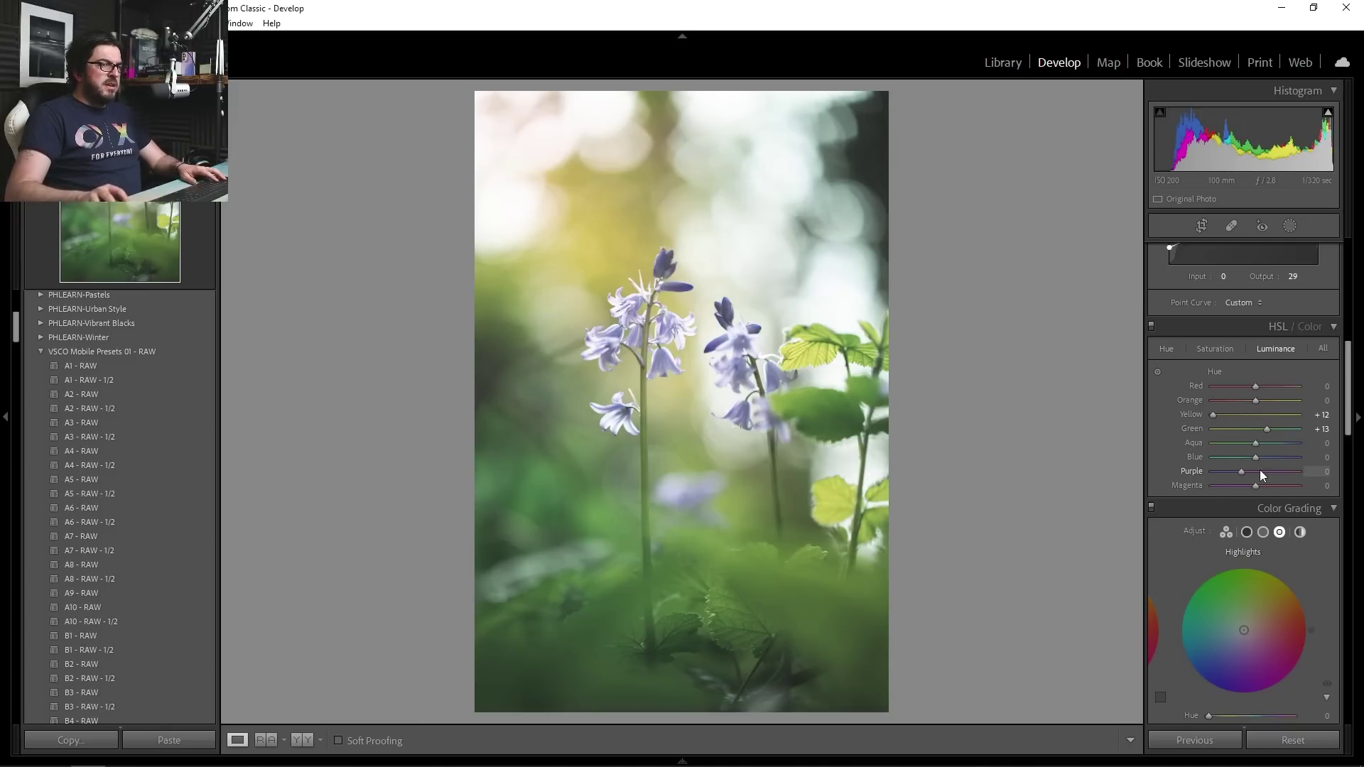
left_click_drag(1257, 475, 1281, 474)
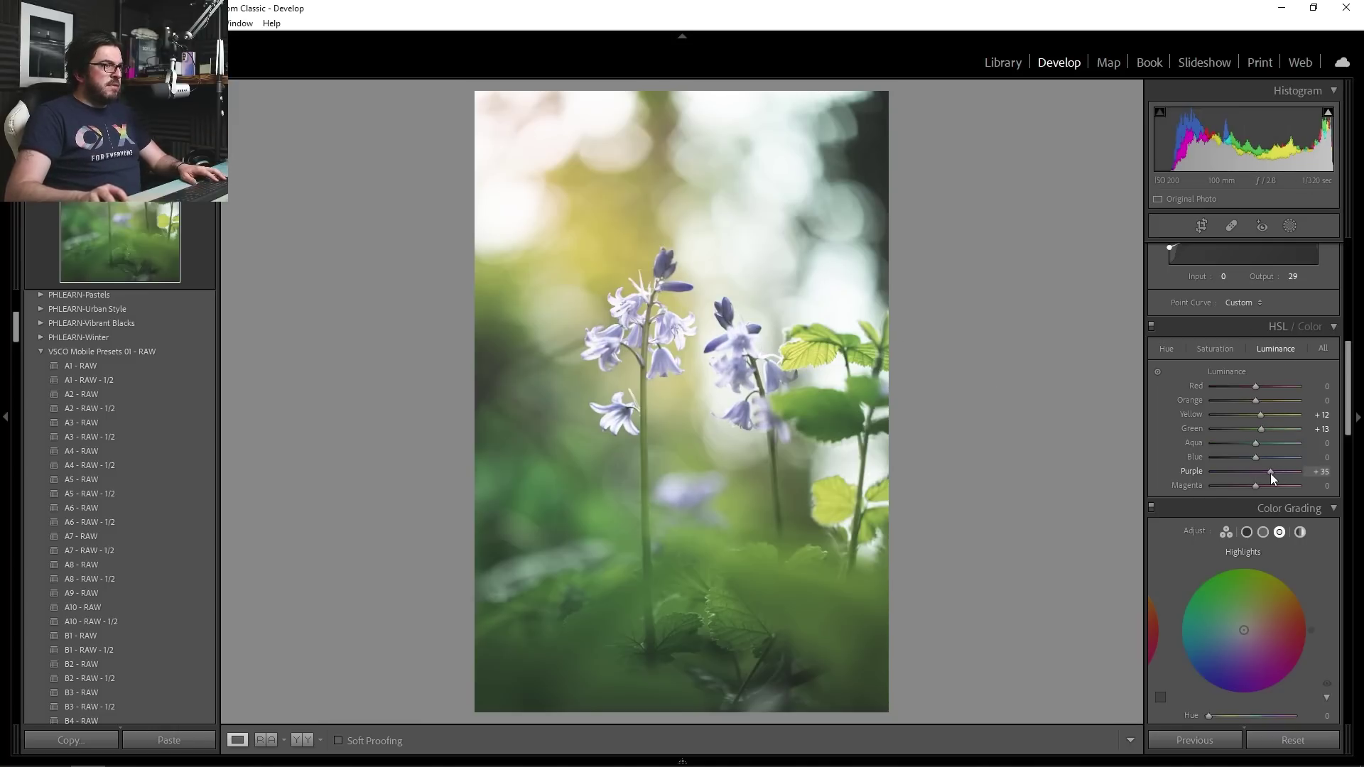
left_click(1209, 347)
left_click_drag(1253, 469, 1267, 471)
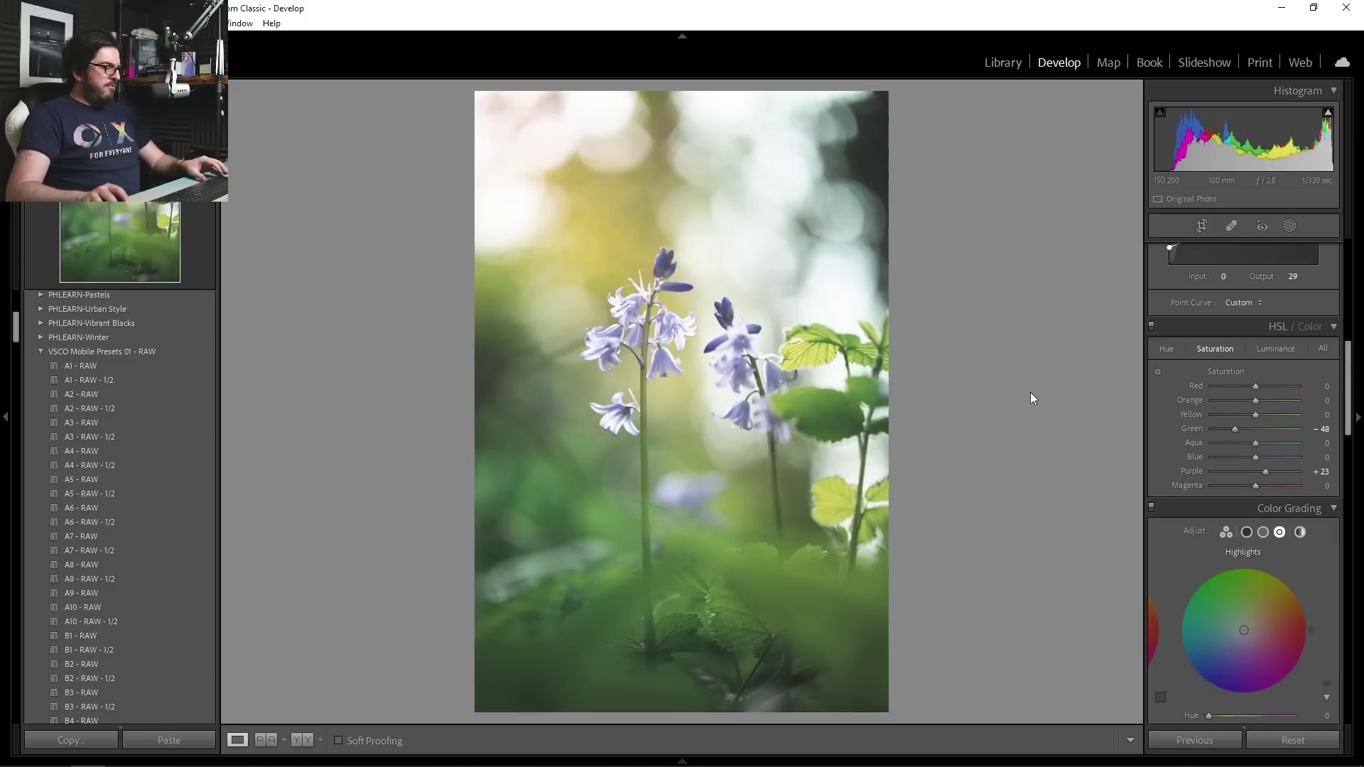
left_click(1151, 326)
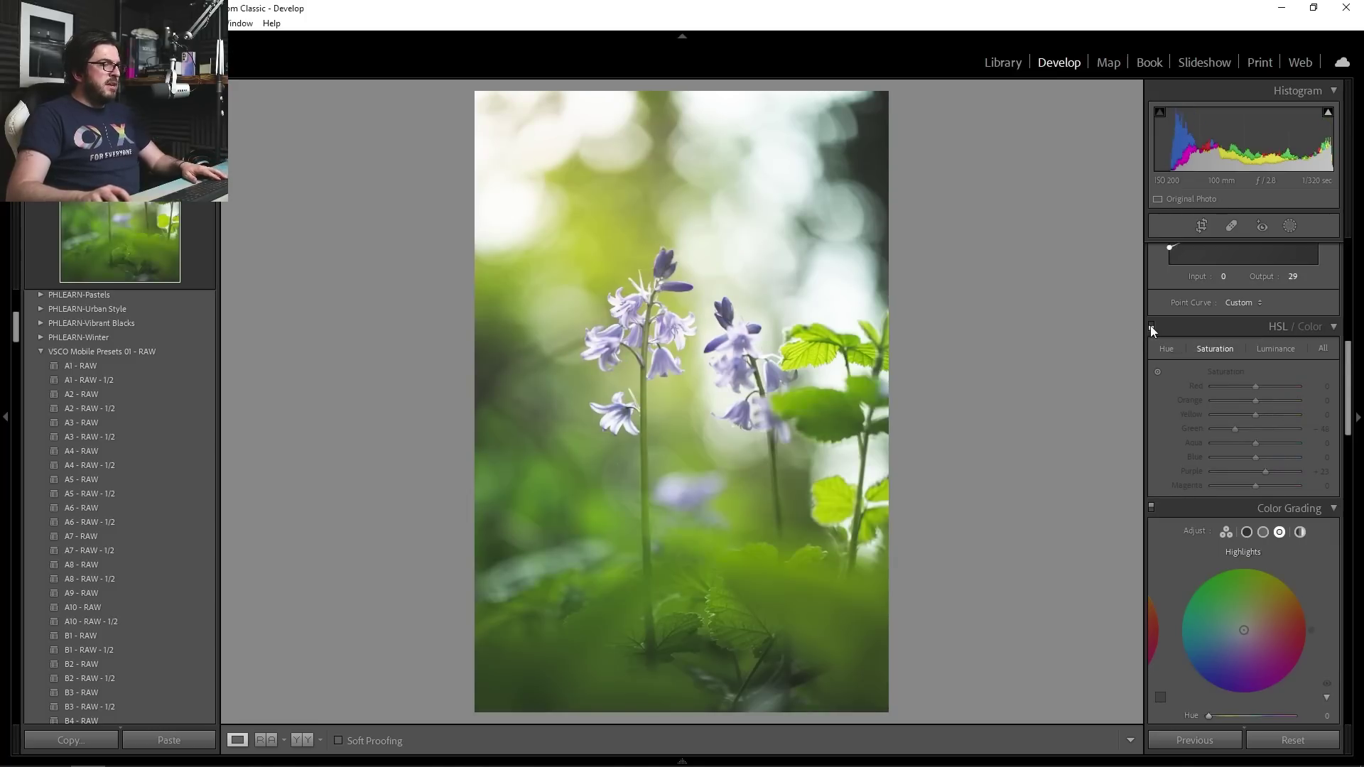
left_click(1150, 327)
left_click(1151, 326)
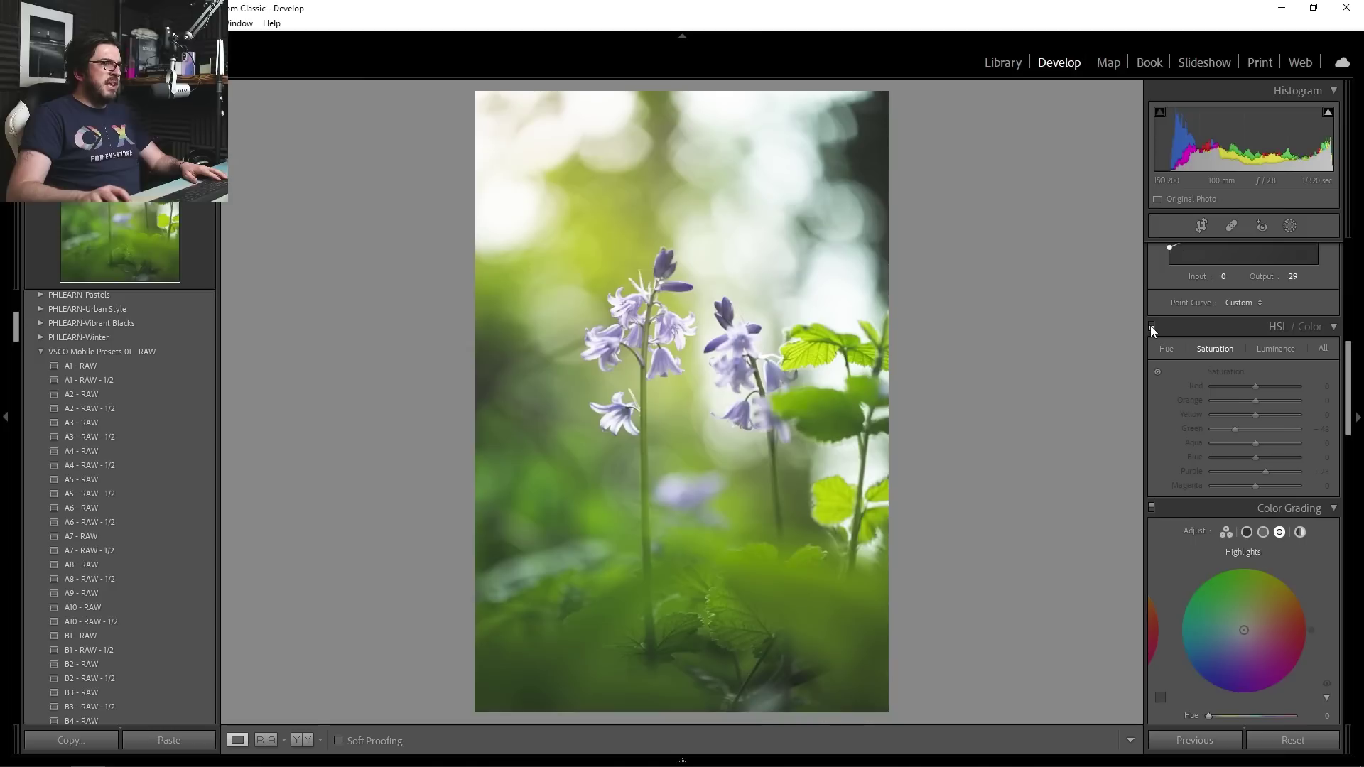
left_click(1151, 327)
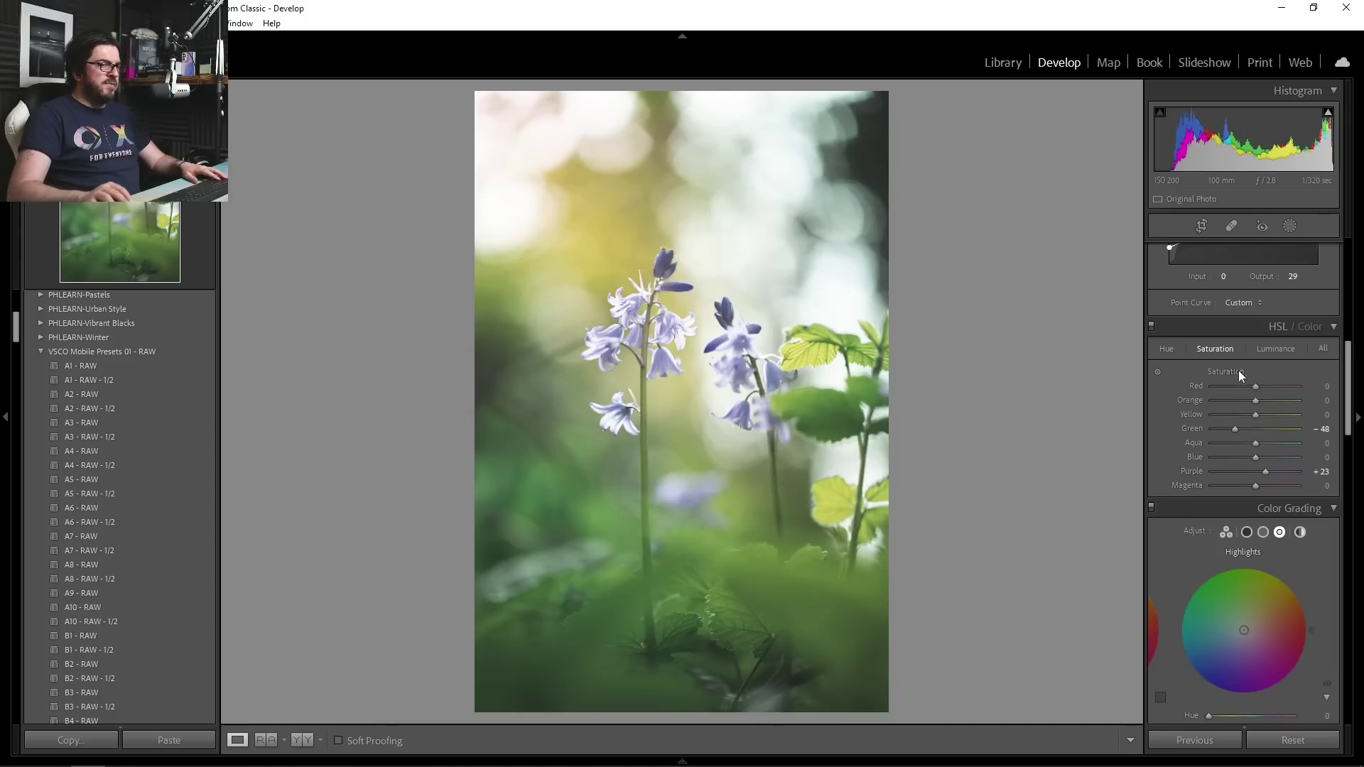
- Tint the shadows blue at hue 231, saturation 15, and toggle Color Grading to compare
scroll(1207, 412, "down", 3)
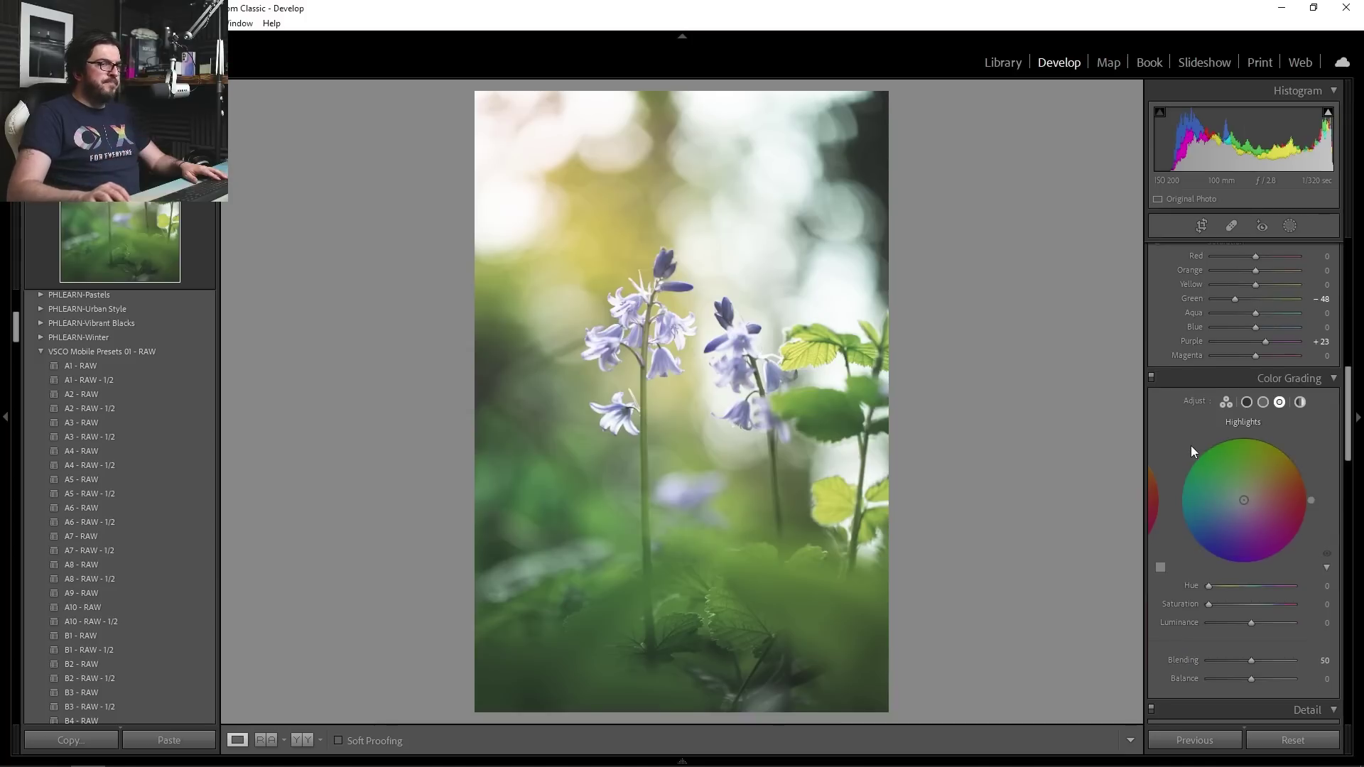
left_click(1247, 402)
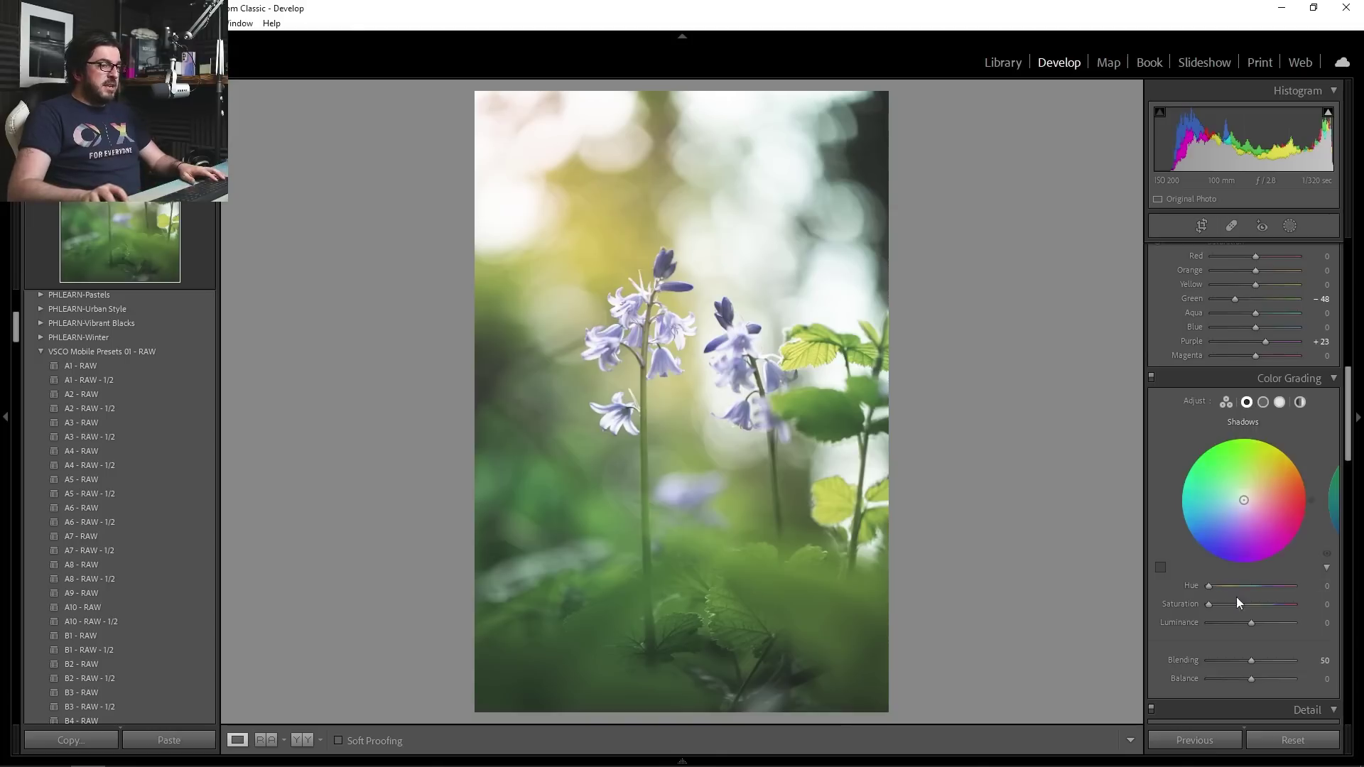
left_click_drag(1236, 587, 1263, 586)
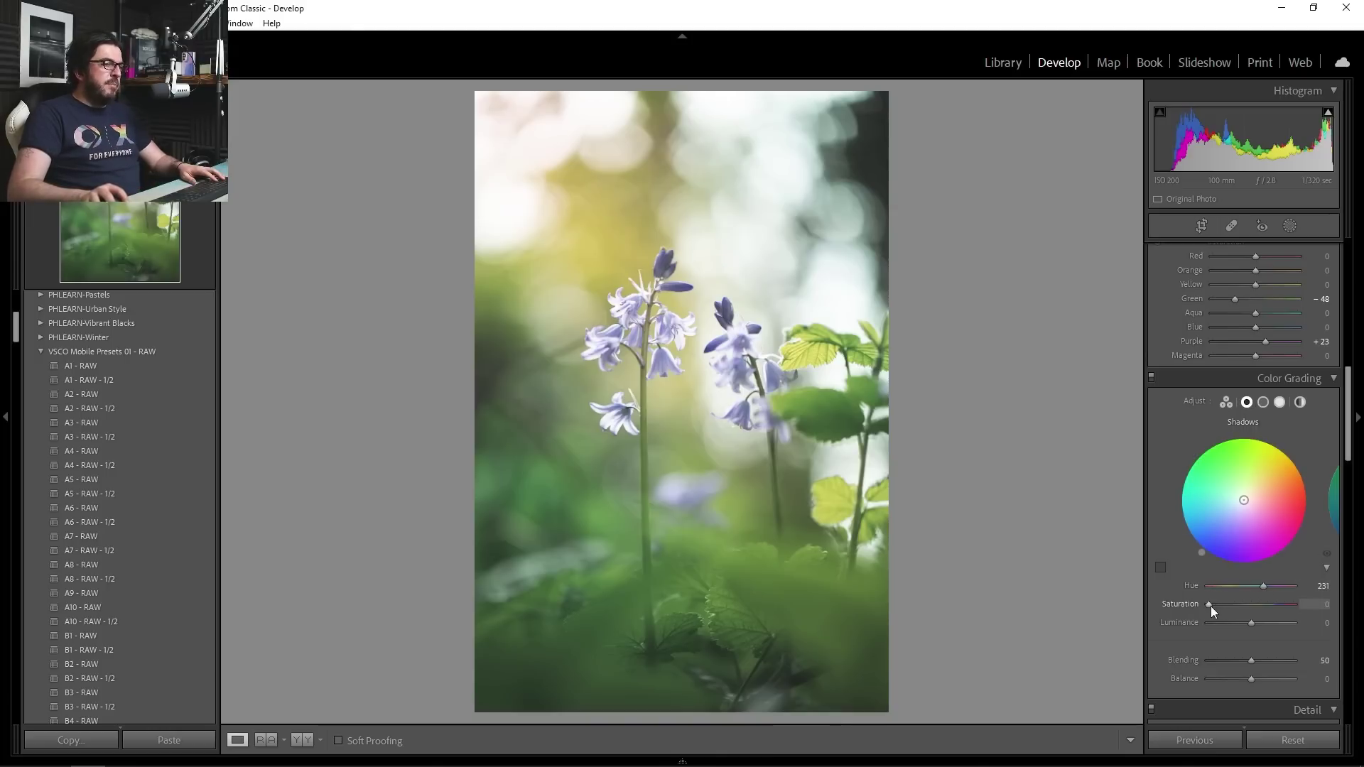
mouse_move(1208, 604)
left_mouse_down()
mouse_move(1258, 611)
mouse_move(1220, 608)
left_mouse_up()
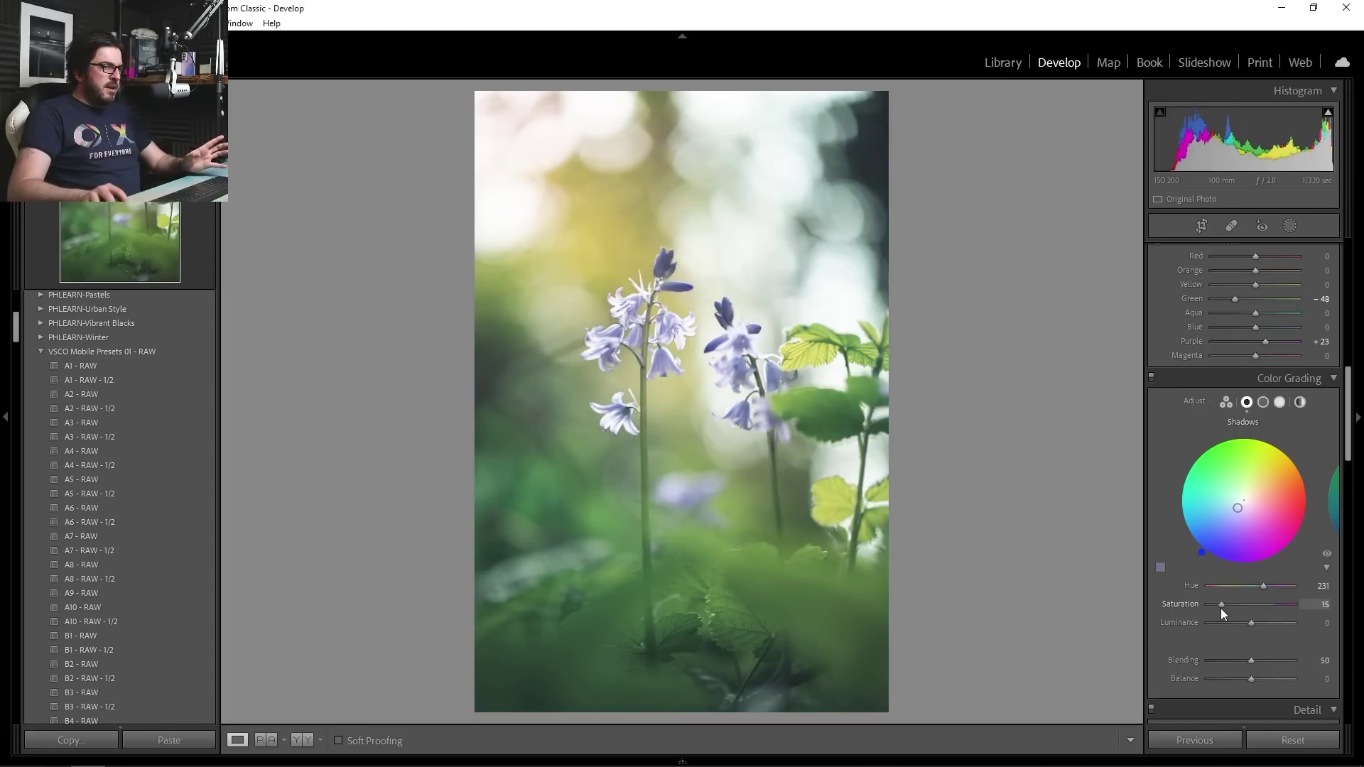
left_click(1152, 378)
left_click(1152, 378)
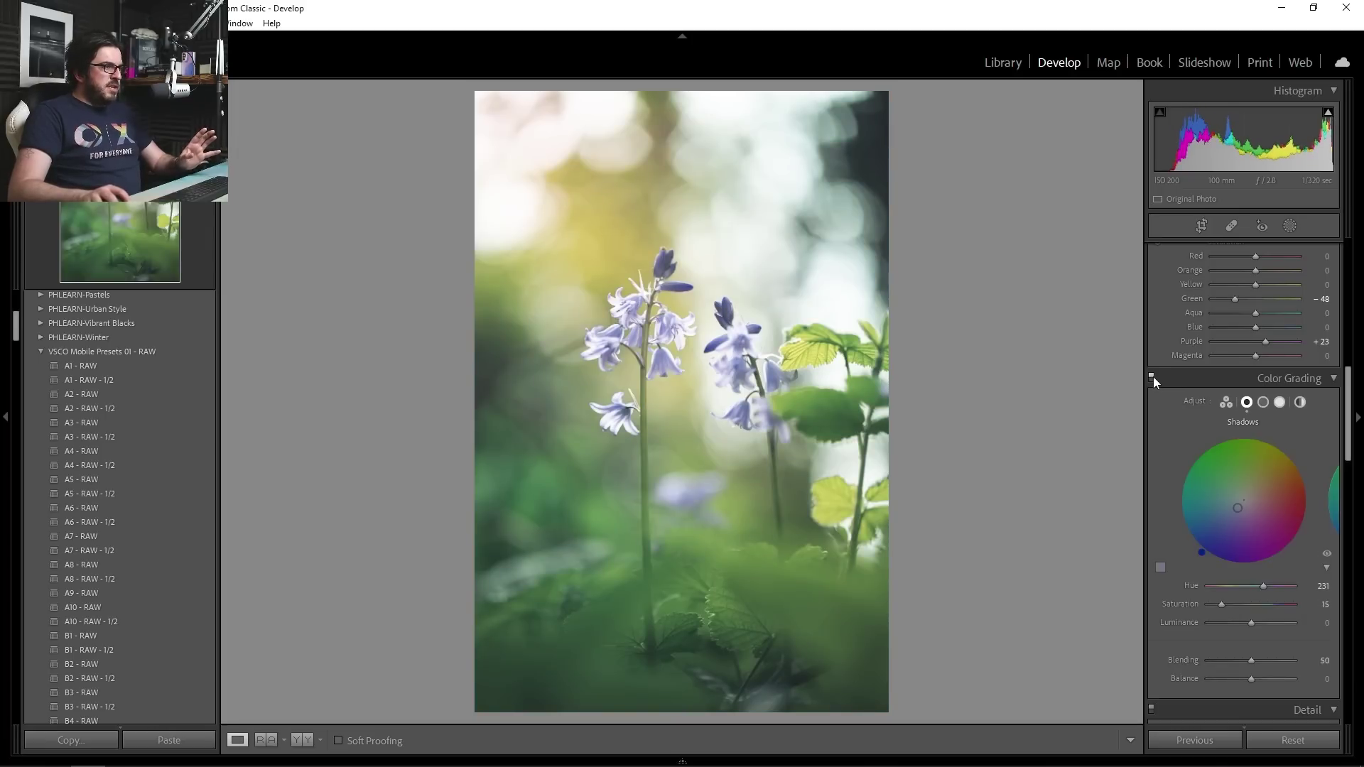
left_click(1152, 378)
left_click(1153, 378)
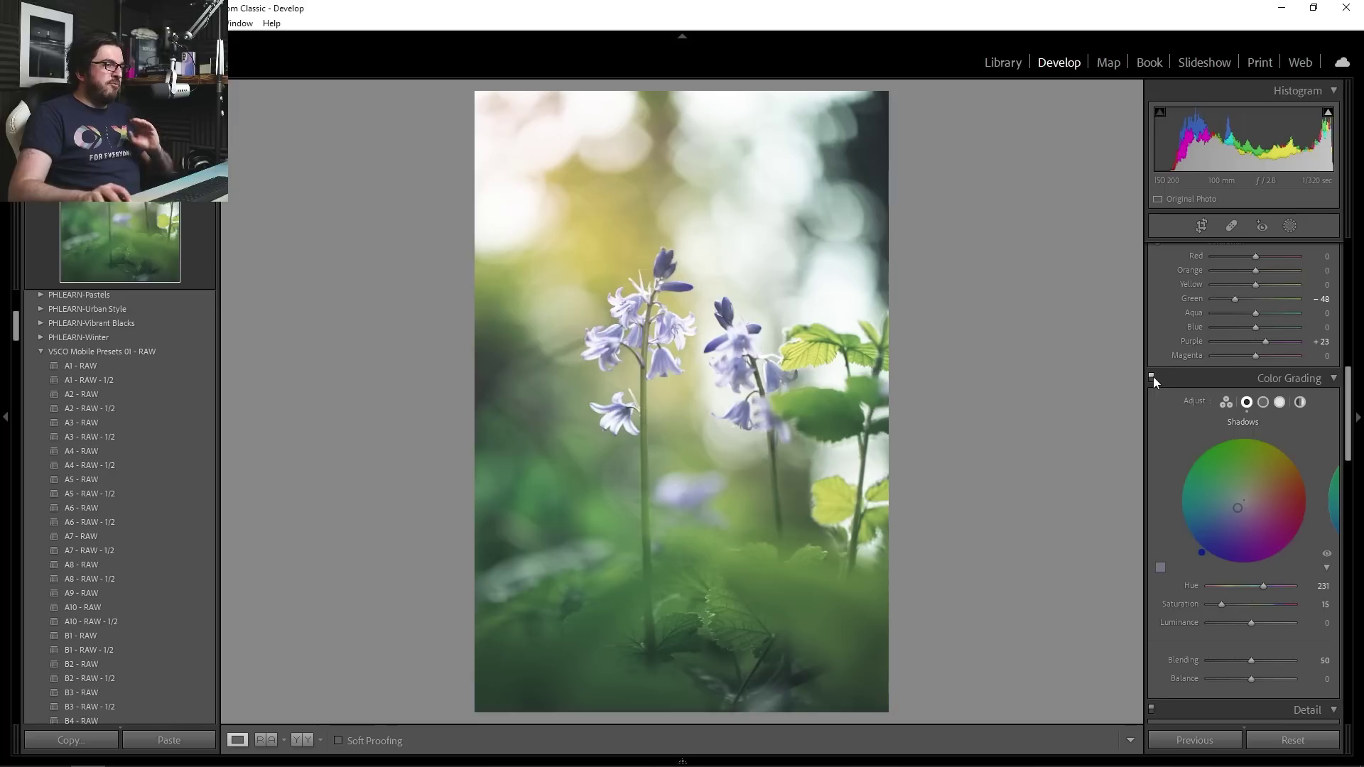
- Warm the highlights to hue 36, saturation 23, toggling Color Grading on and off to compare
left_click(1279, 402)
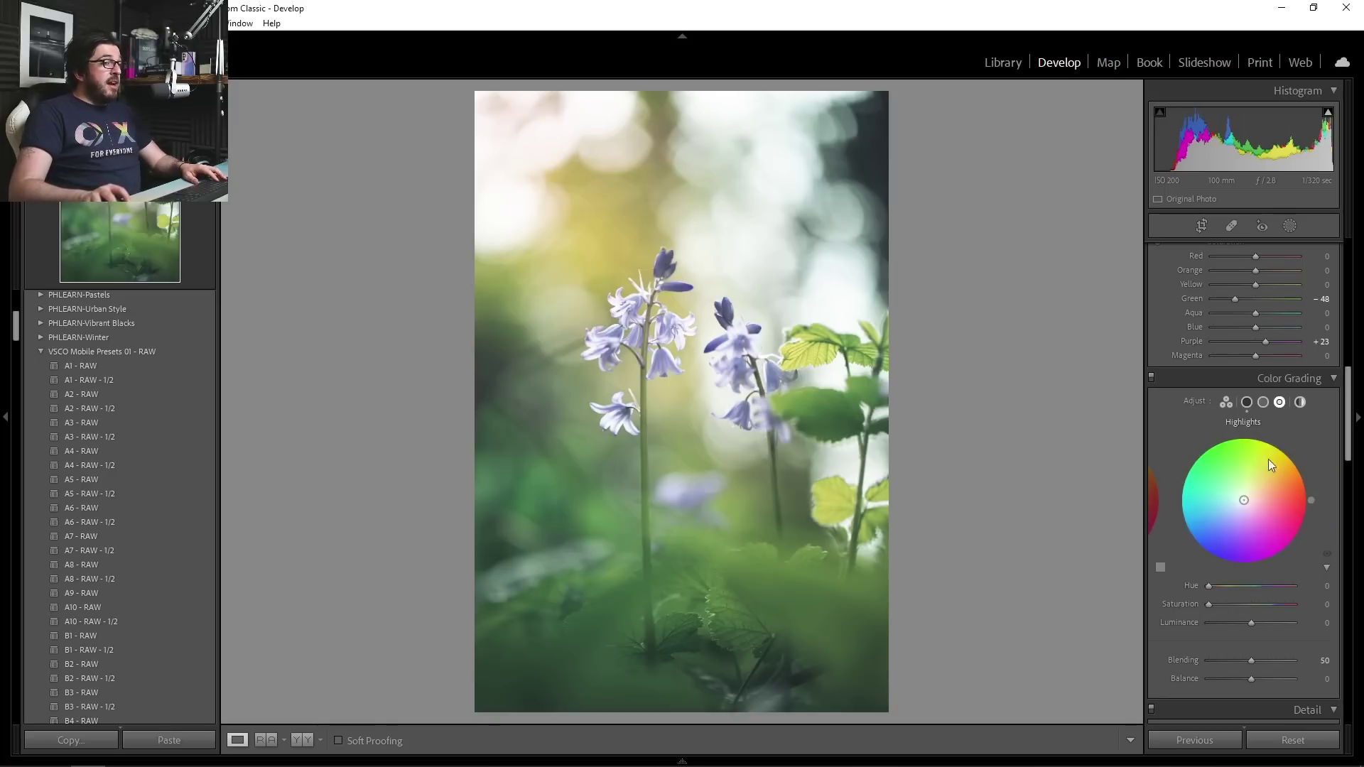
left_click(1217, 587)
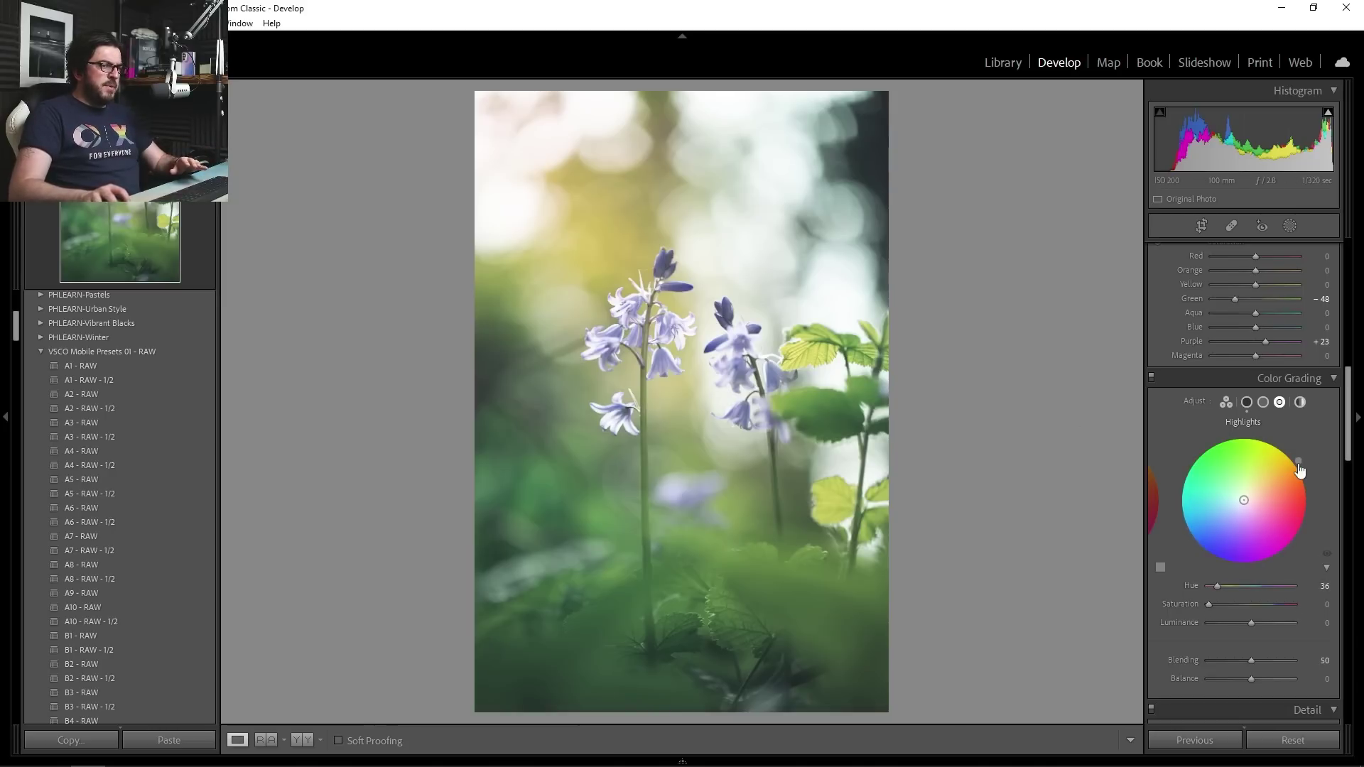
mouse_move(1208, 604)
left_mouse_down()
mouse_move(1242, 606)
mouse_move(1224, 611)
left_mouse_up()
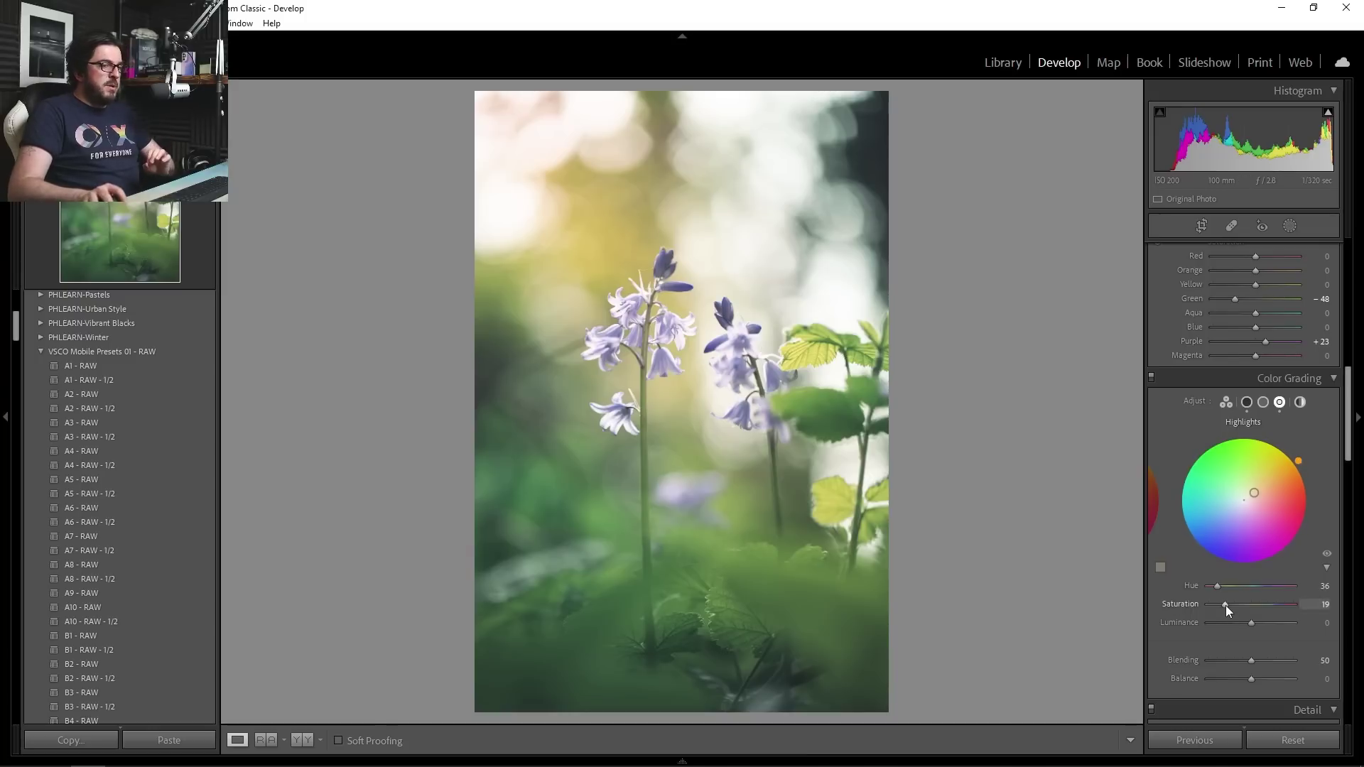
left_click_drag(1226, 605, 1229, 605)
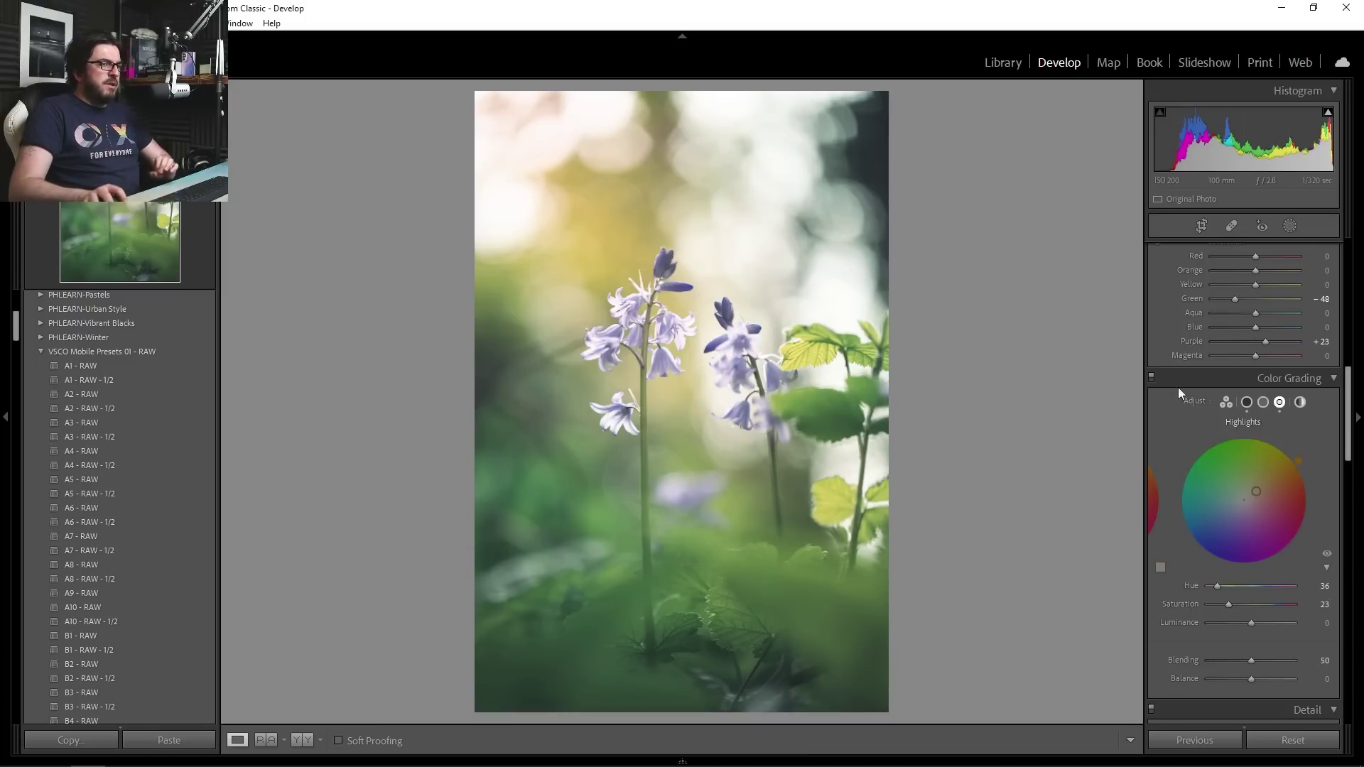
left_click(1152, 378)
left_click(1152, 378)
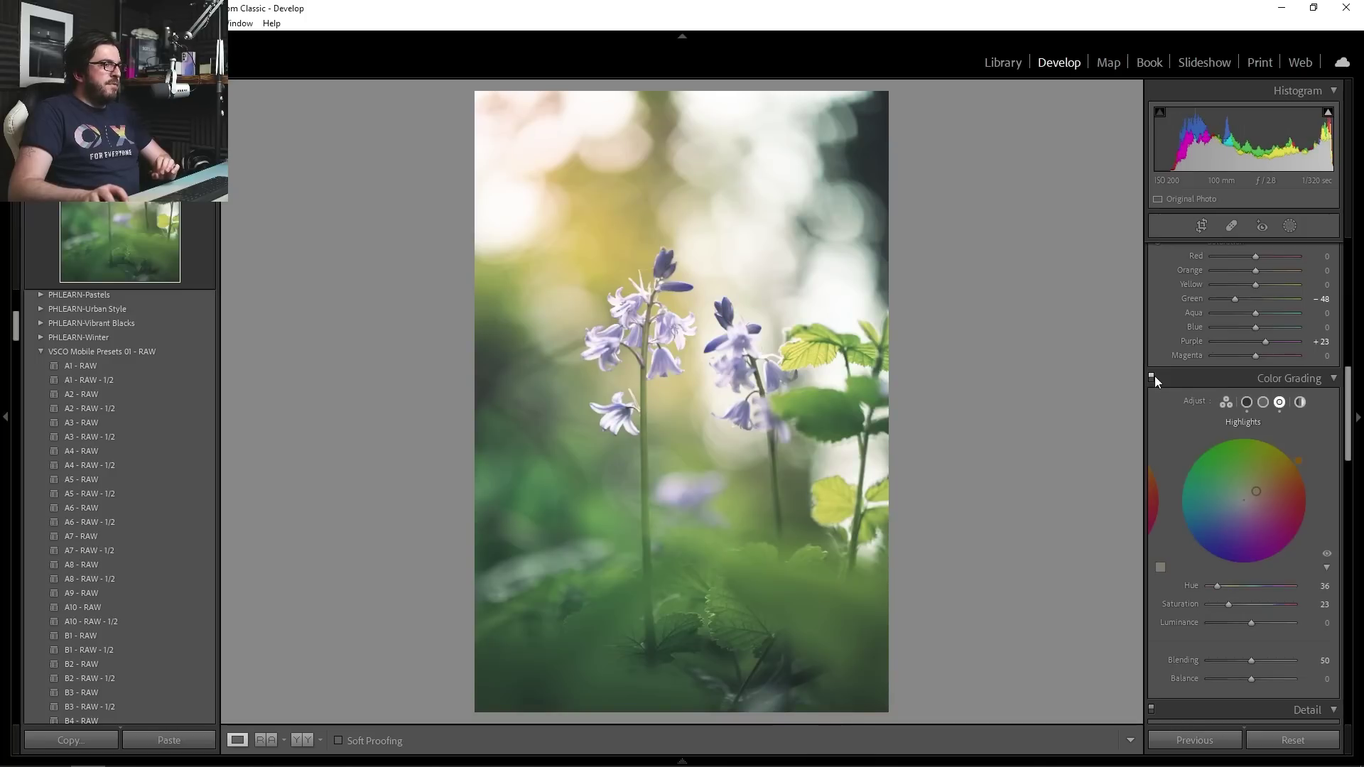
left_click(1152, 377)
left_click(1153, 377)
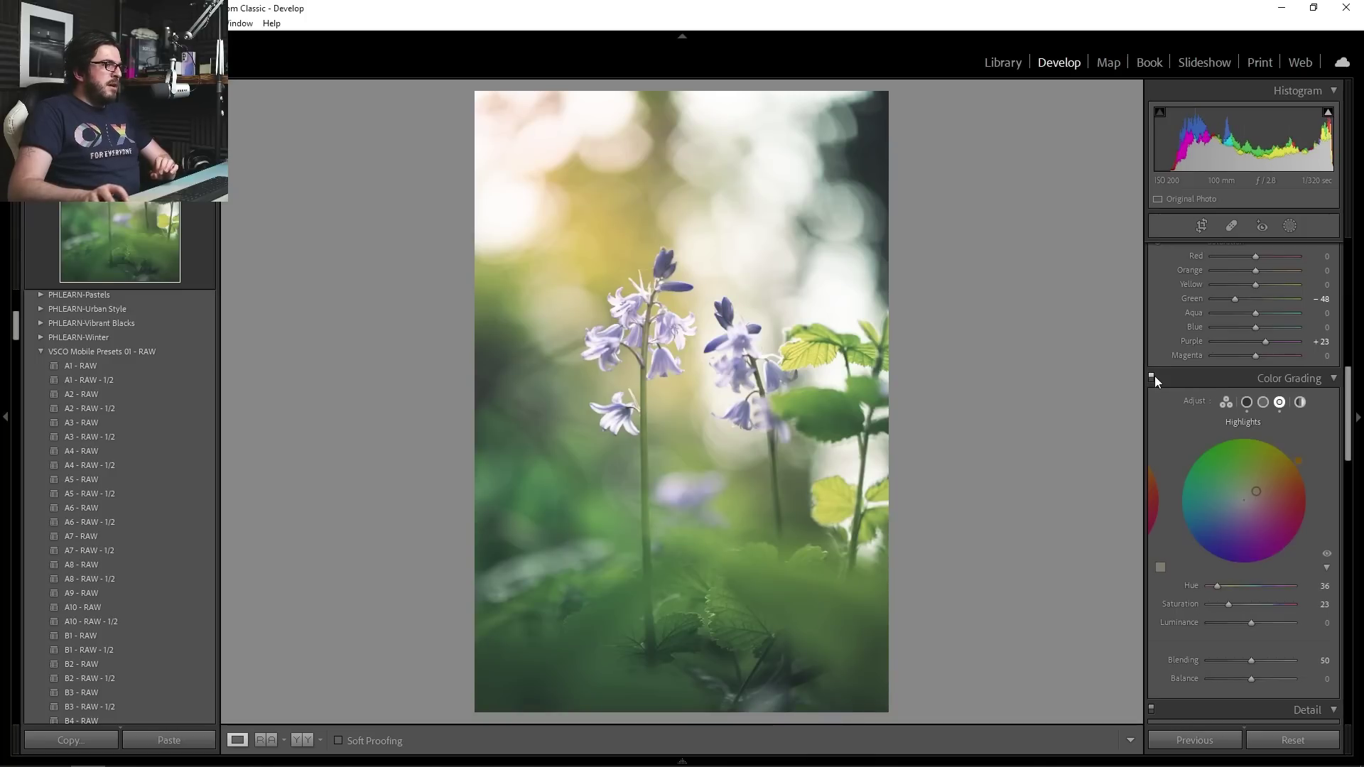
left_click(1152, 378)
left_click(1152, 378)
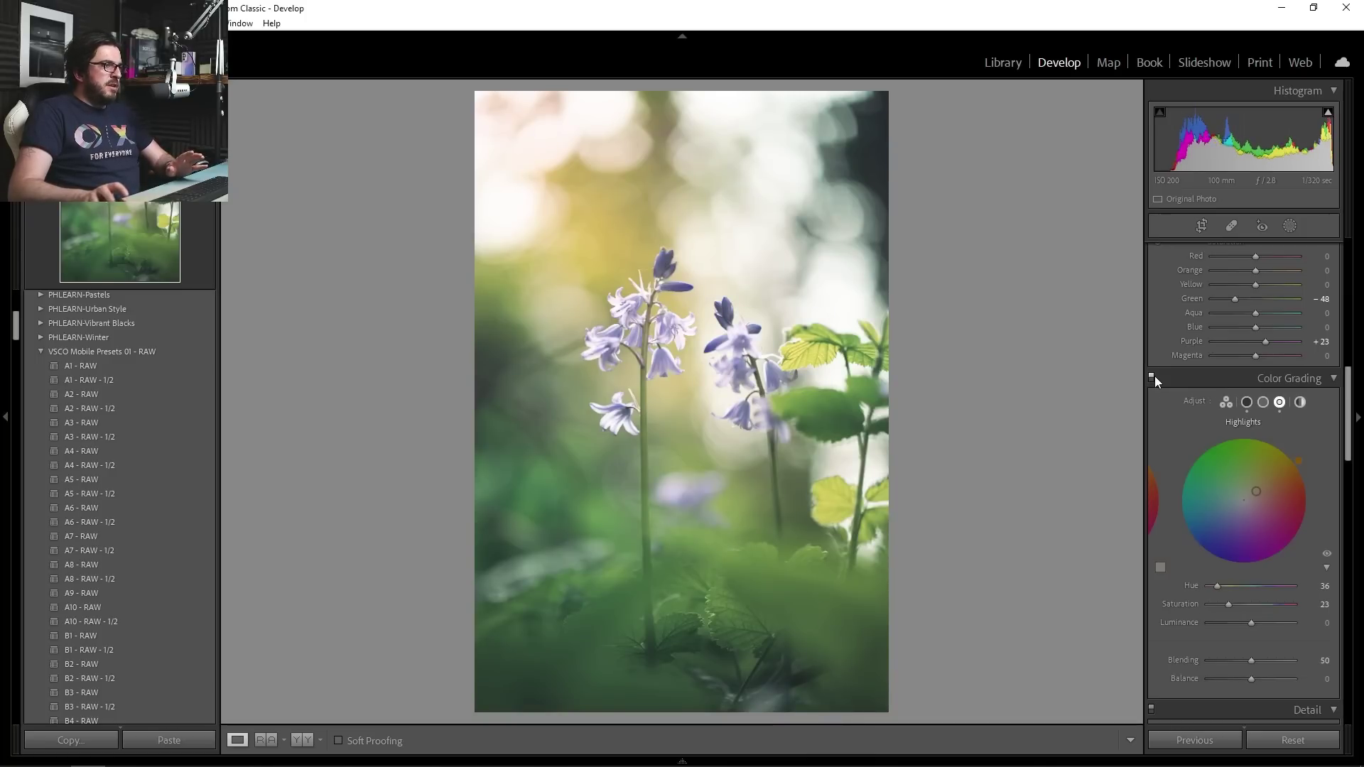
- Inspect the bluebells at 1:1 and shift the HSL Purple hue to -70
left_click(696, 354)
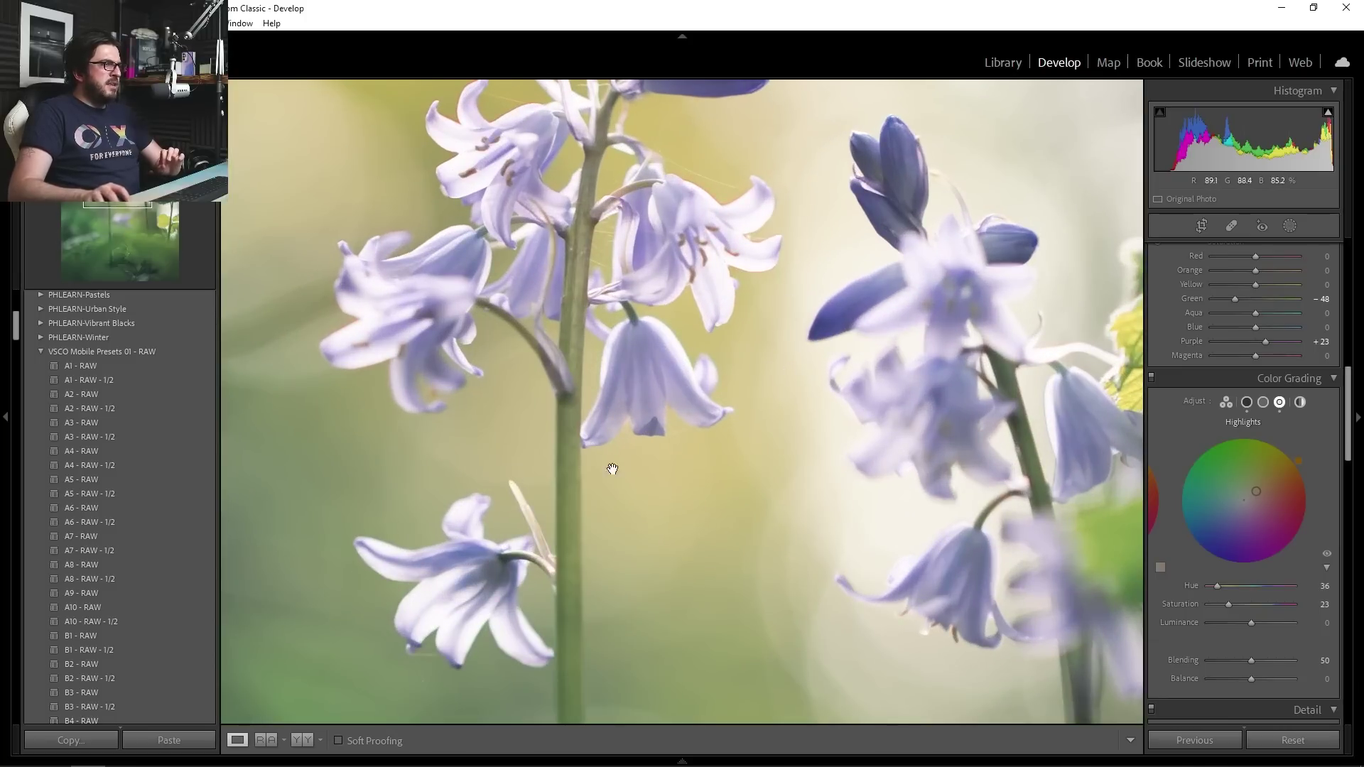
scroll(1249, 521, "up", 3)
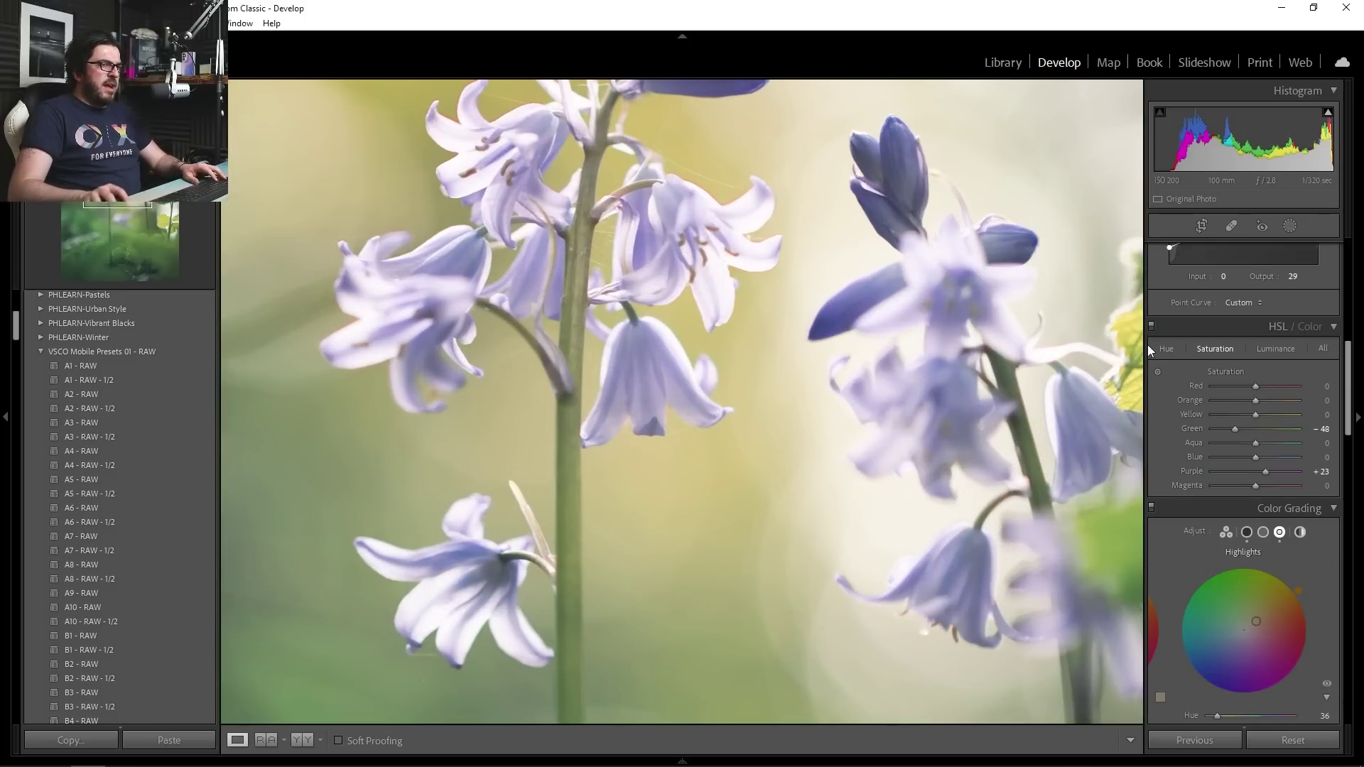
left_click(1169, 348)
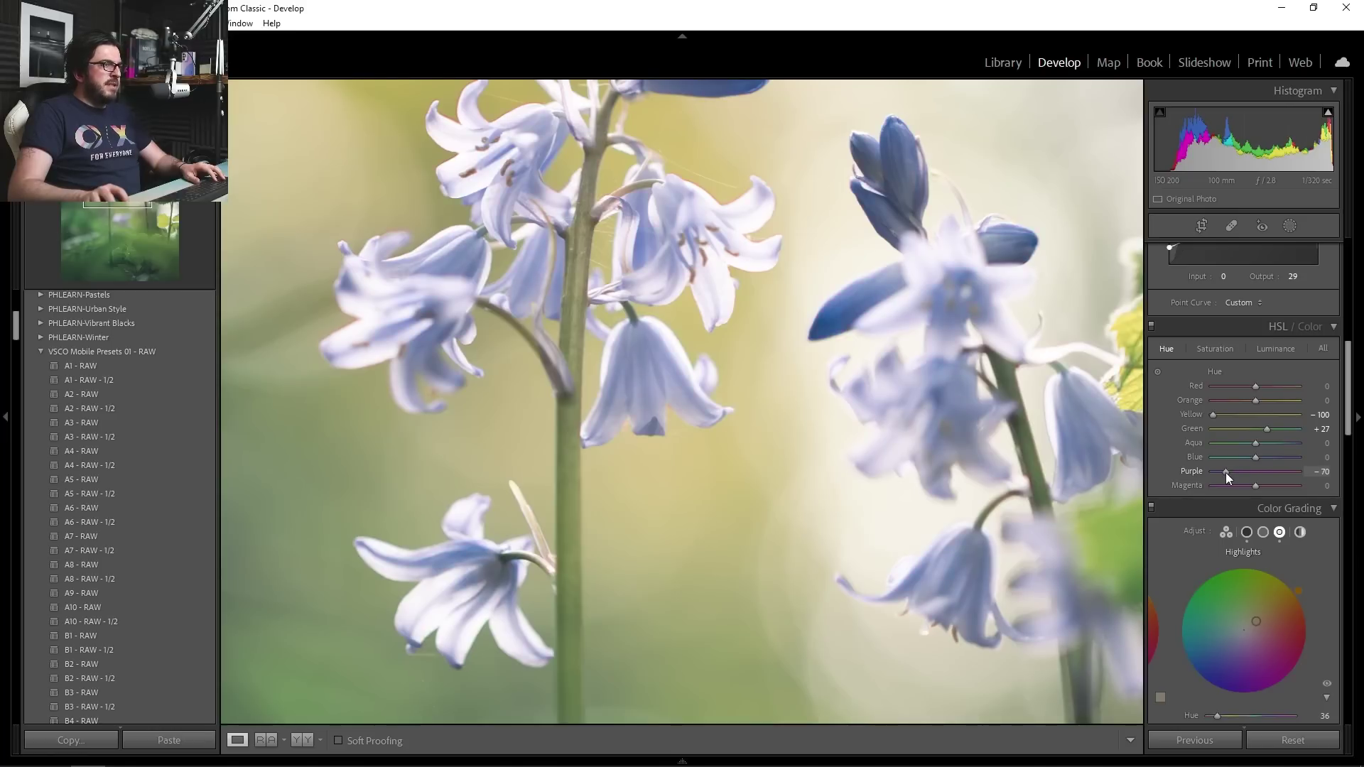
left_click(787, 346)
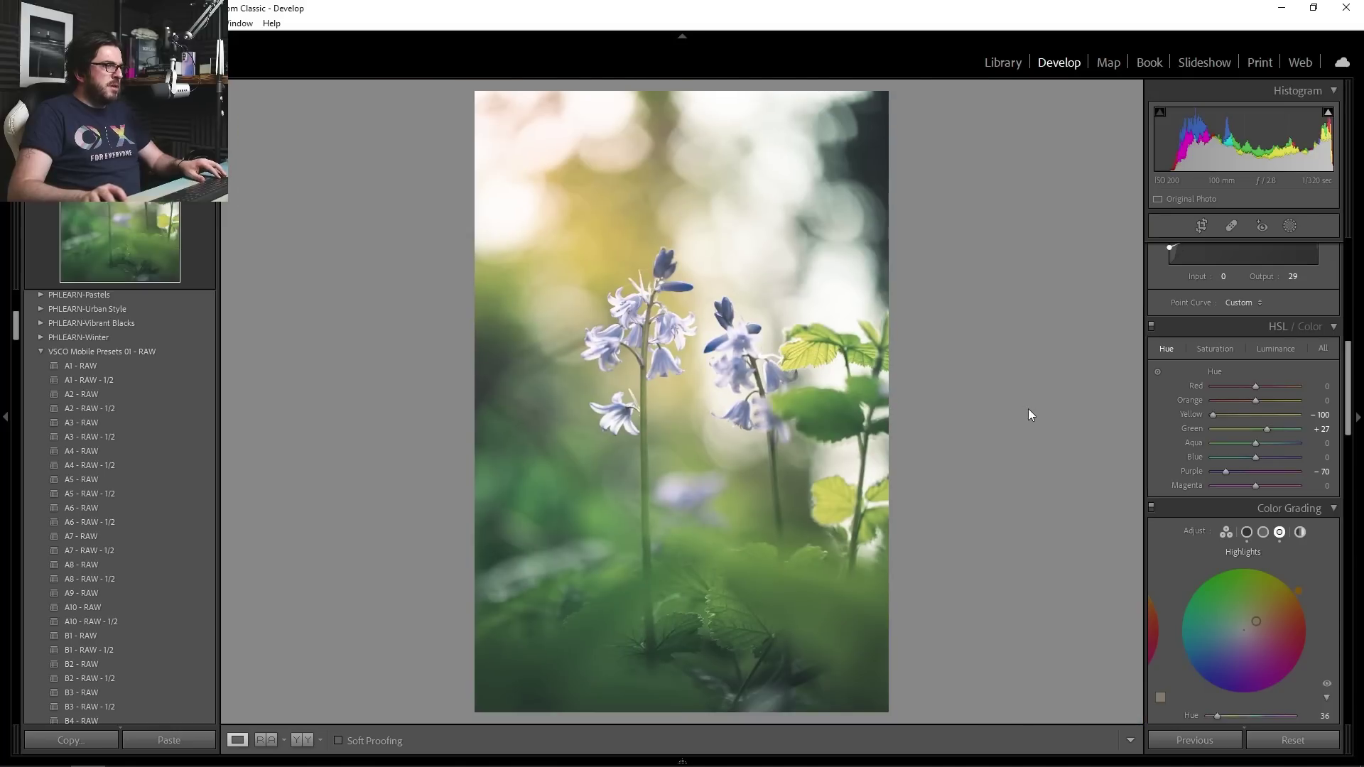
- Rotate the bluebell photo 1.57°, tighten the crop, apply it, and view the Before version
key("r")
left_click_drag(1020, 344, 1018, 357)
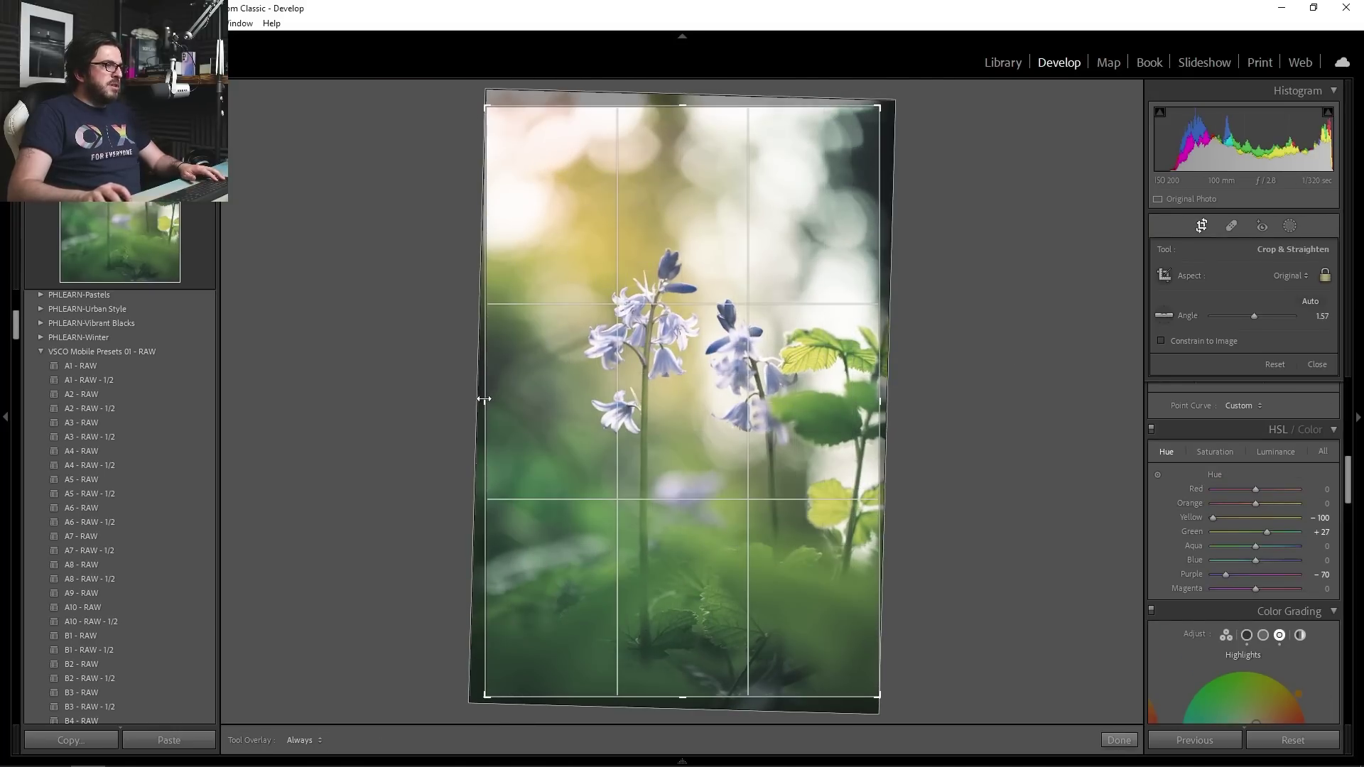
left_click_drag(488, 396, 496, 398)
left_click_drag(496, 130, 503, 123)
key("Return")
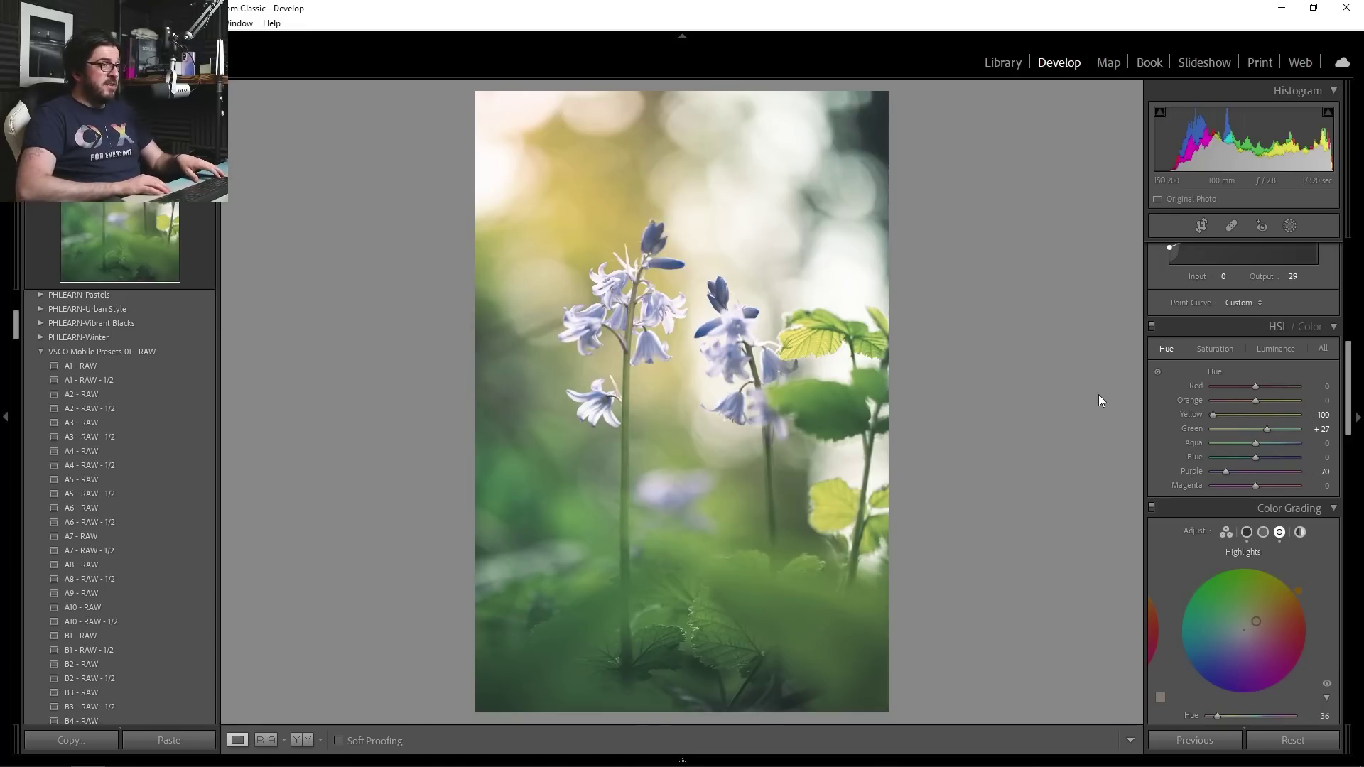
key("backslash")
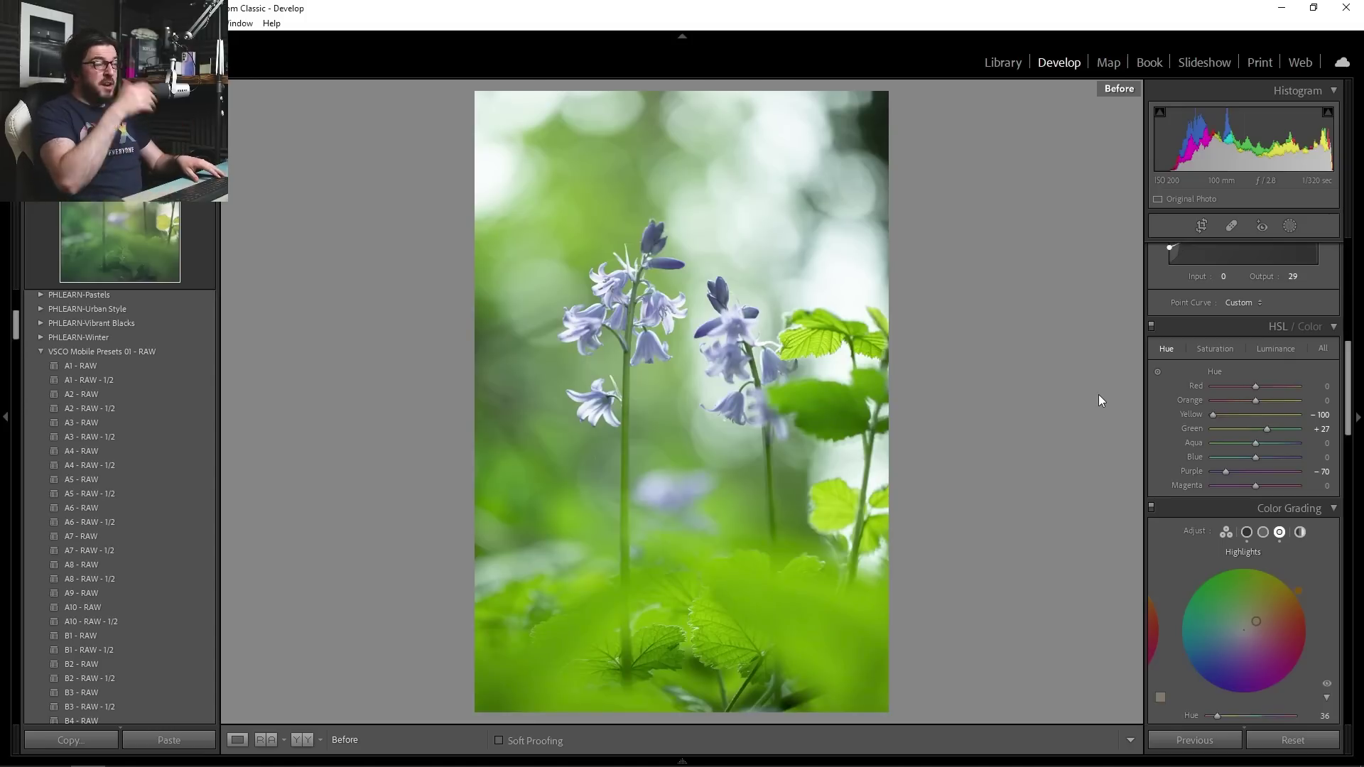
- Return to the After view, set Shadows to -35, and advance to the moss photo
key("backslash")
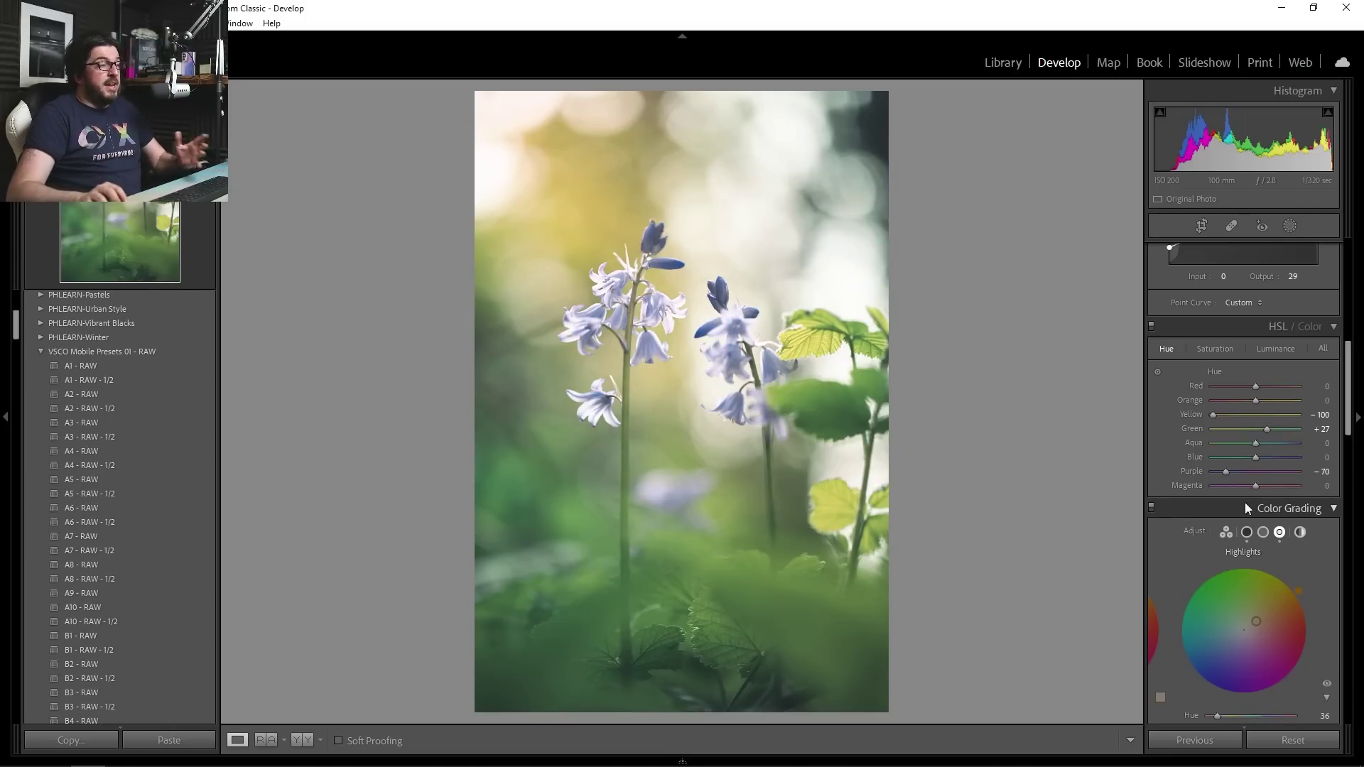
scroll(1245, 501, "up", 10)
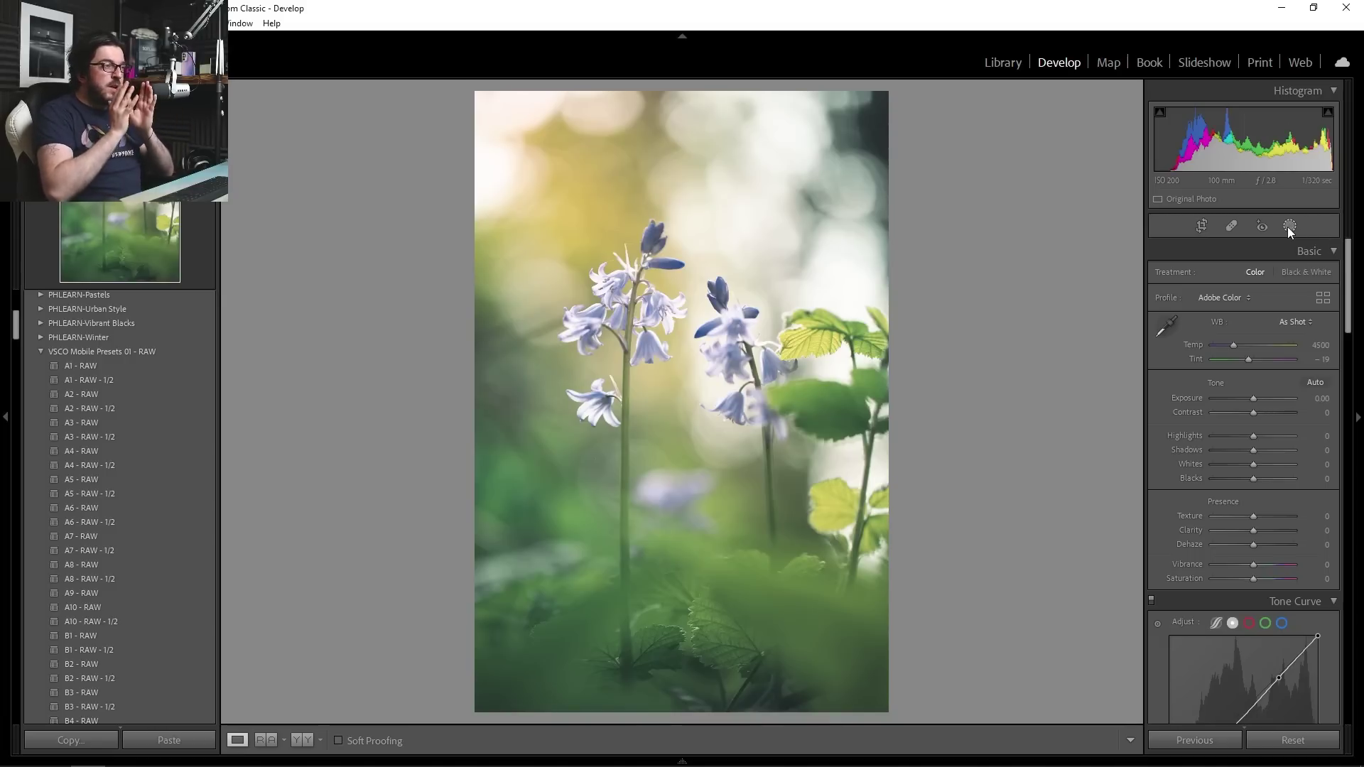
left_click_drag(1211, 142, 1185, 142)
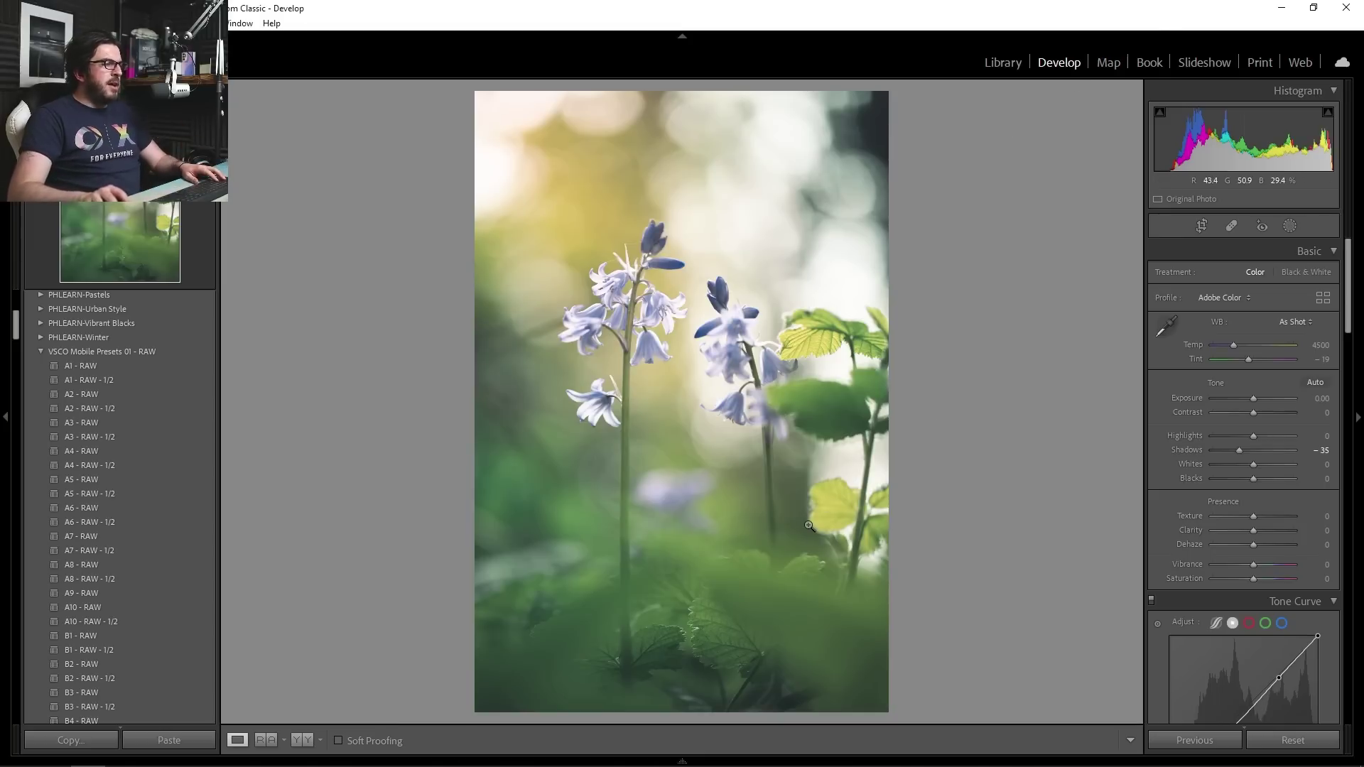
key("Right")
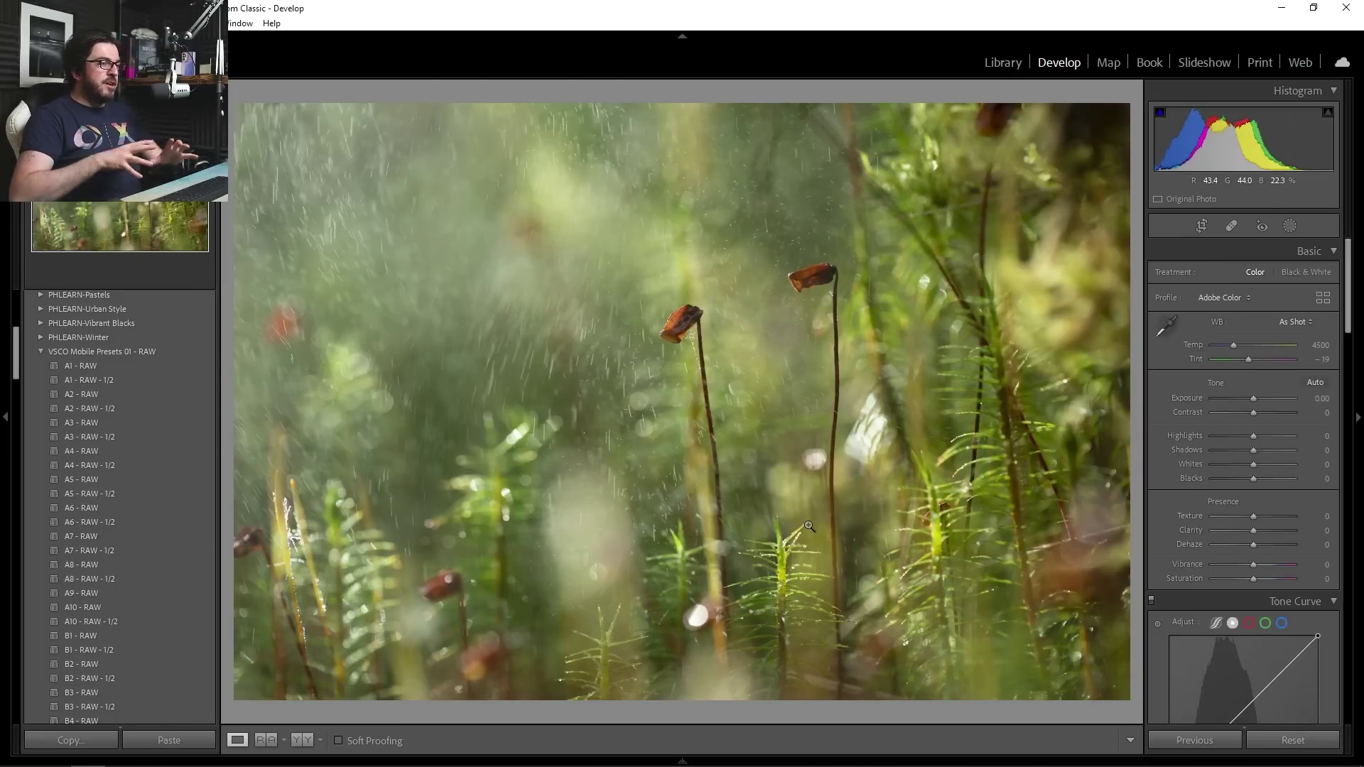
- Draw a large radial gradient ellipse positioned over the moss photo's upper-left
left_click(1293, 230)
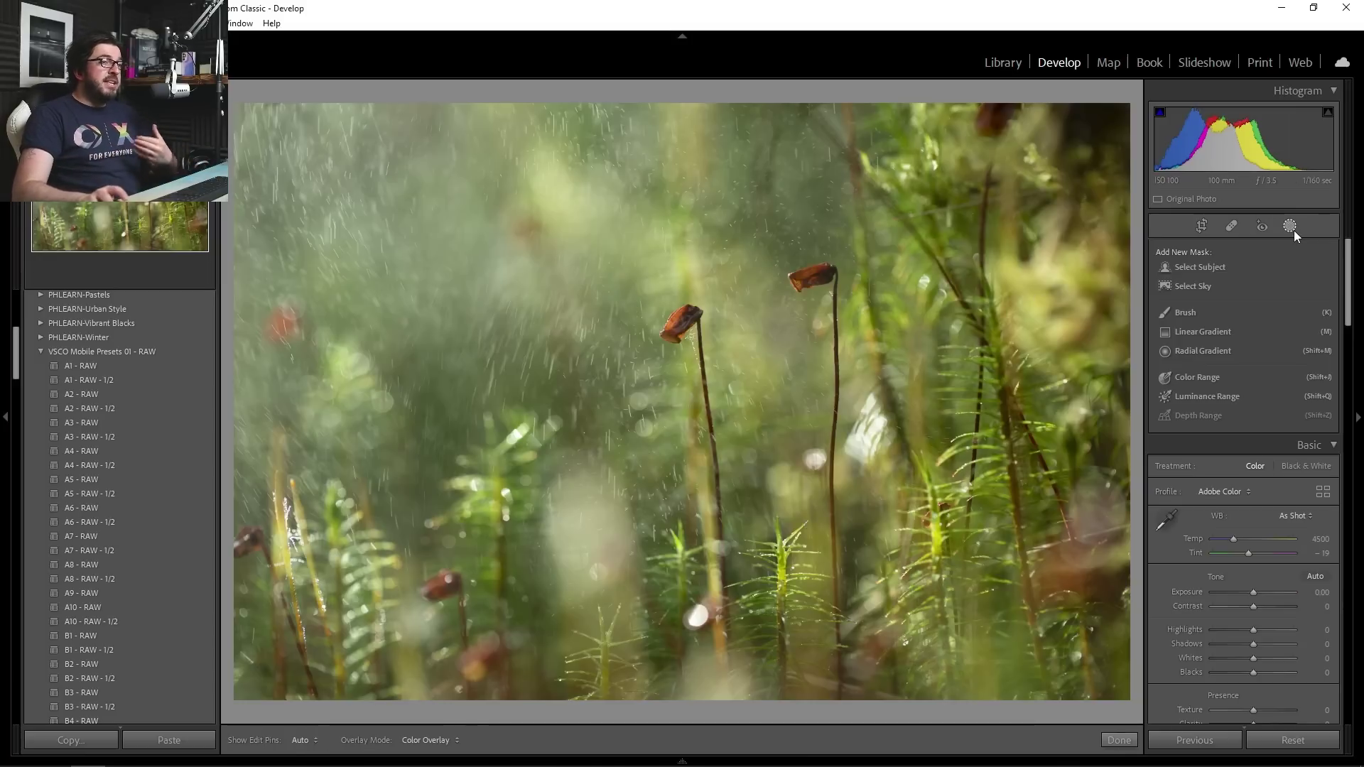
left_click(1241, 350)
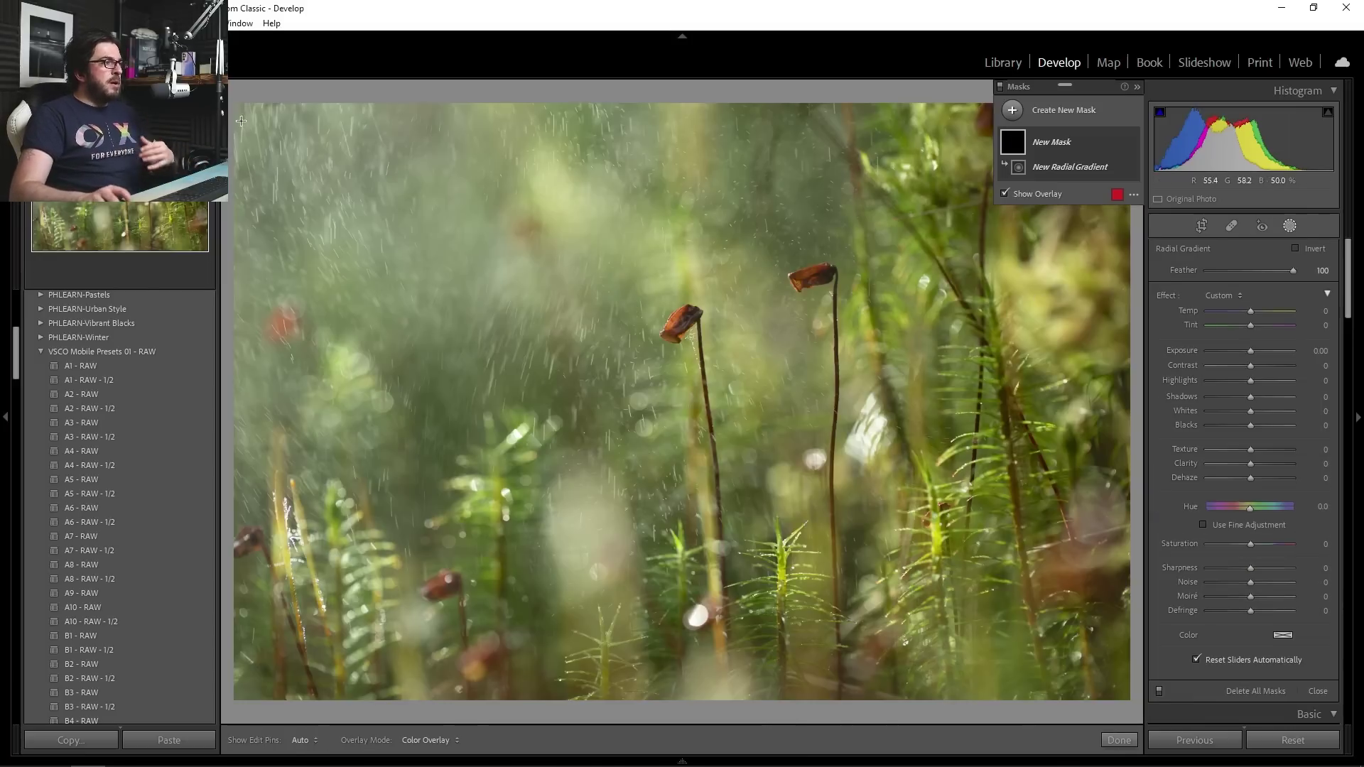
left_click_drag(285, 126, 682, 540)
left_click_drag(846, 572, 587, 311)
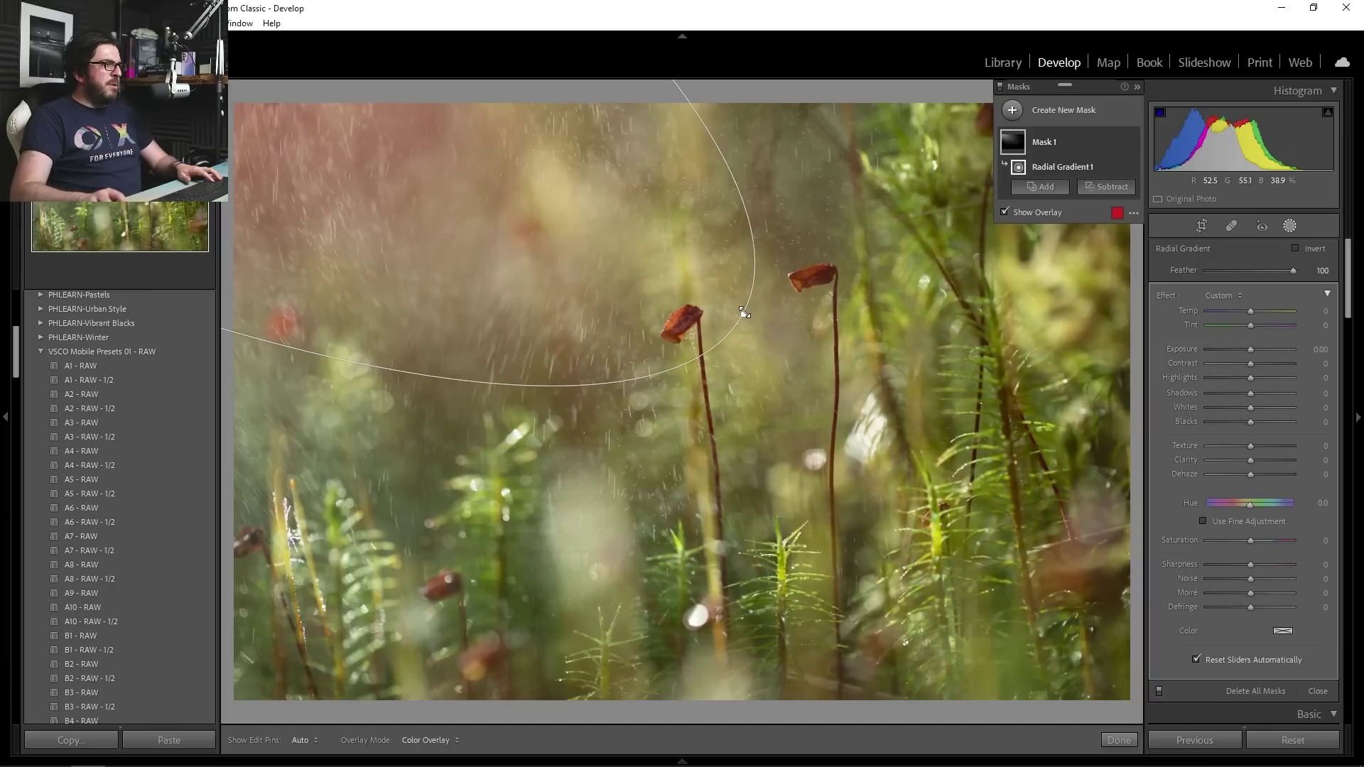
left_click_drag(493, 237, 679, 2)
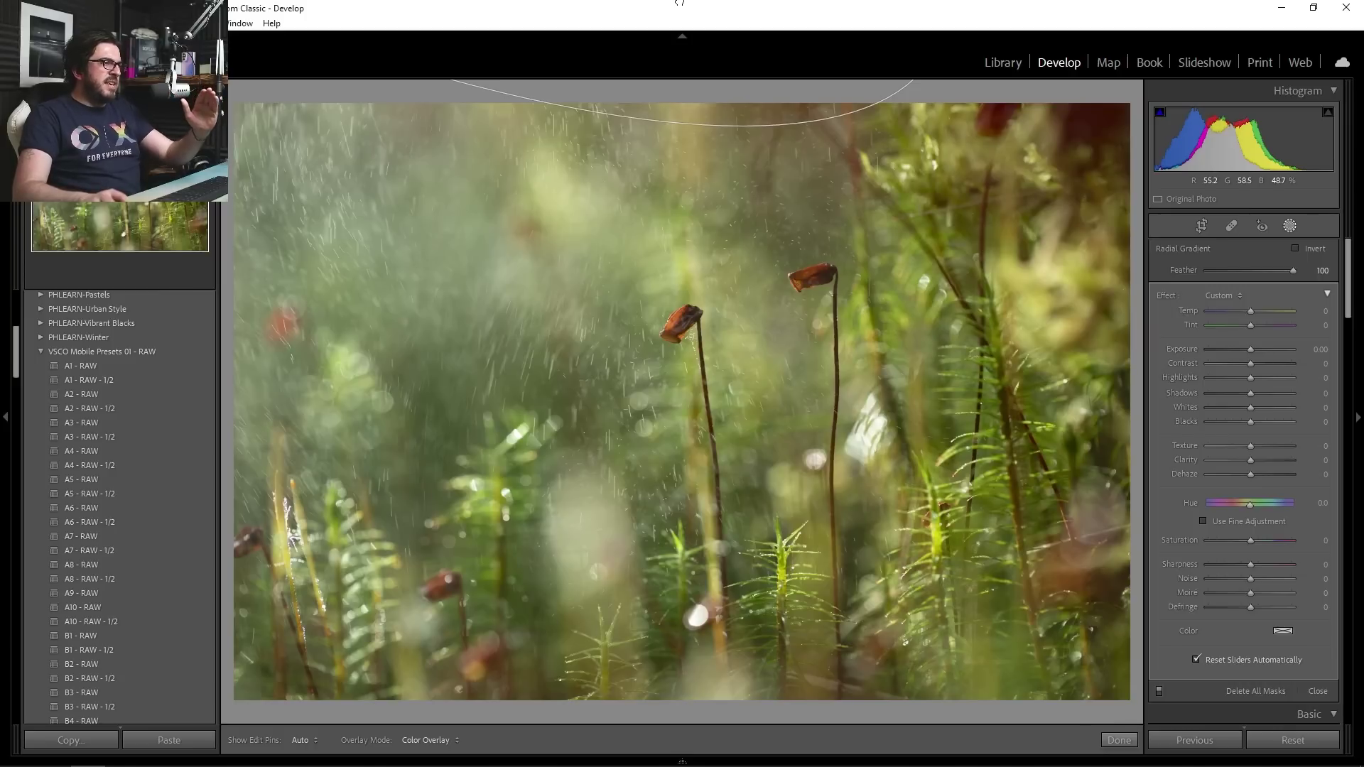
left_click_drag(679, 2, 377, 228)
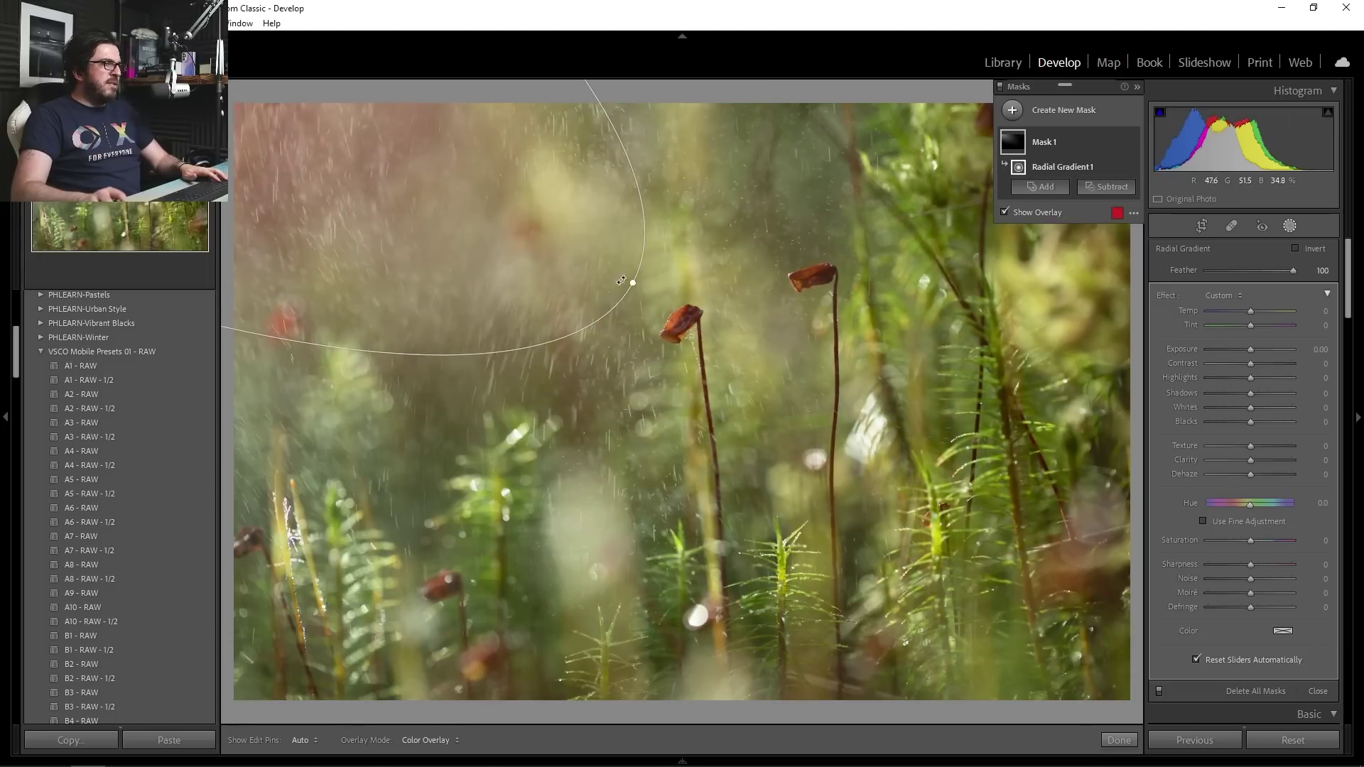
left_click_drag(621, 281, 1108, 612)
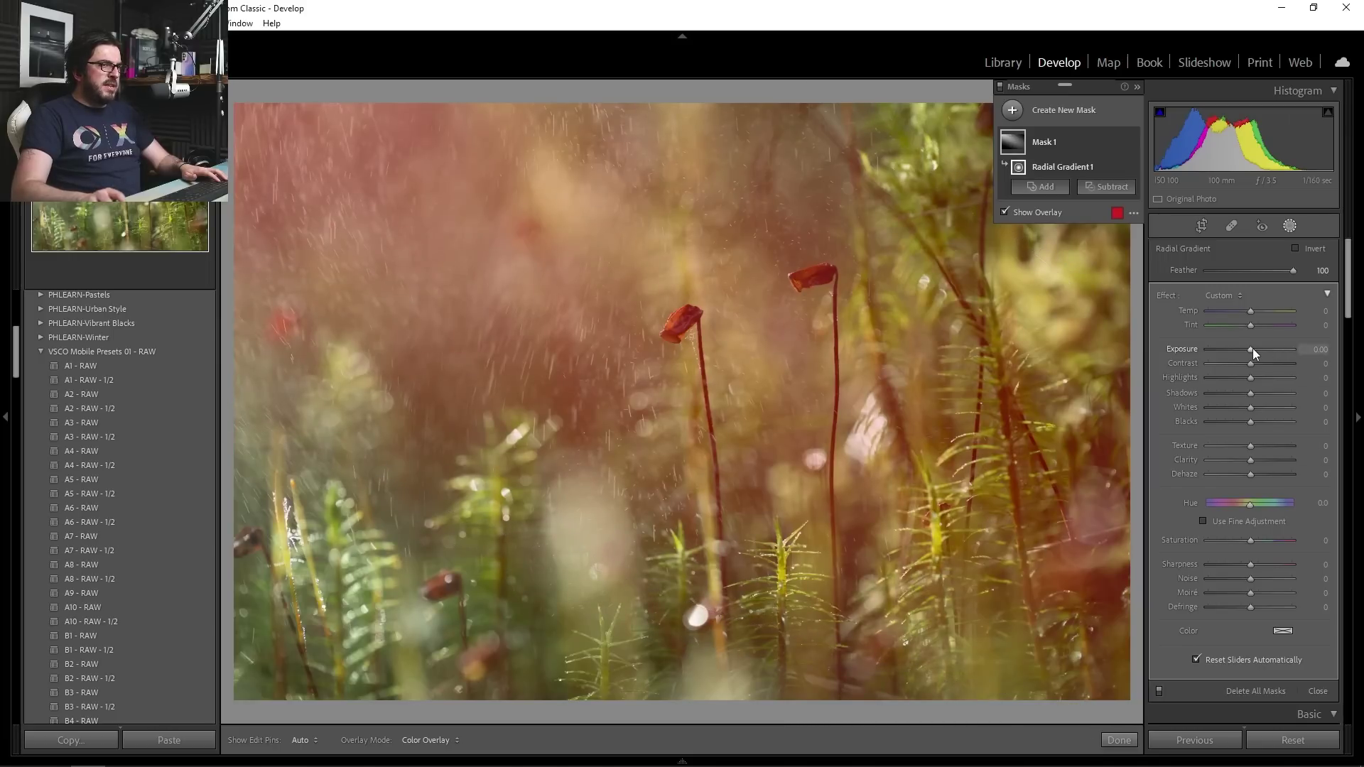
- Set the glow to exposure 1.11, temp 28, tint 82, then toggle the mask to compare
key("o")
left_click_drag(1249, 353, 1264, 351)
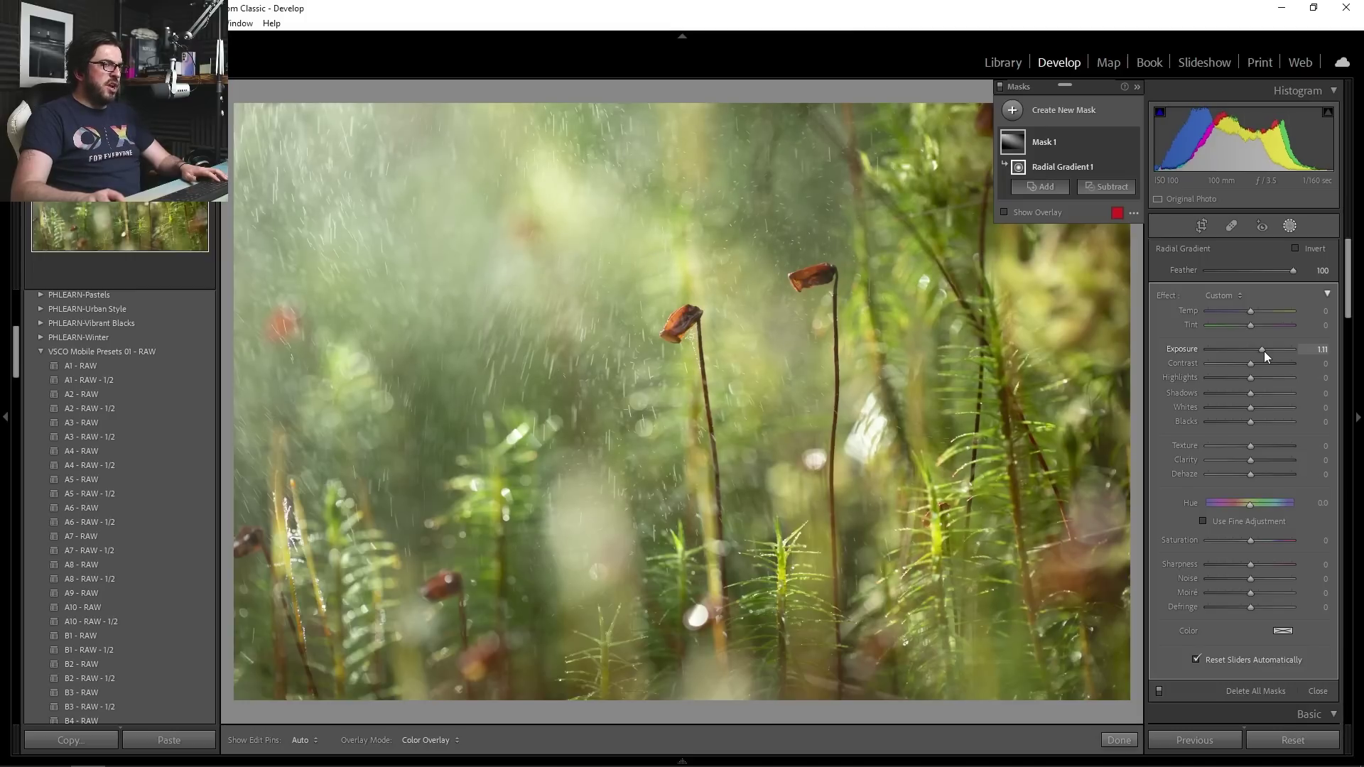
left_click_drag(1250, 310, 1284, 327)
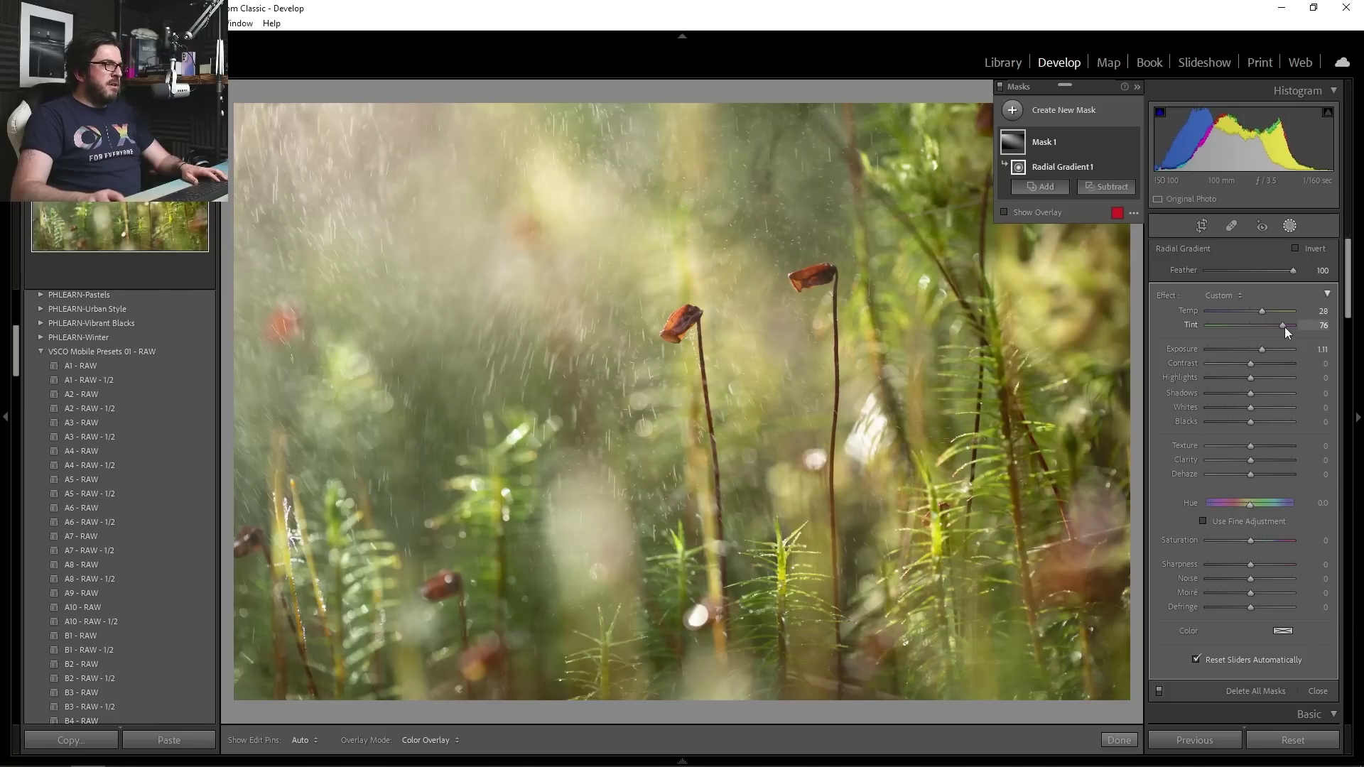
left_click(1132, 142)
left_click(1131, 142)
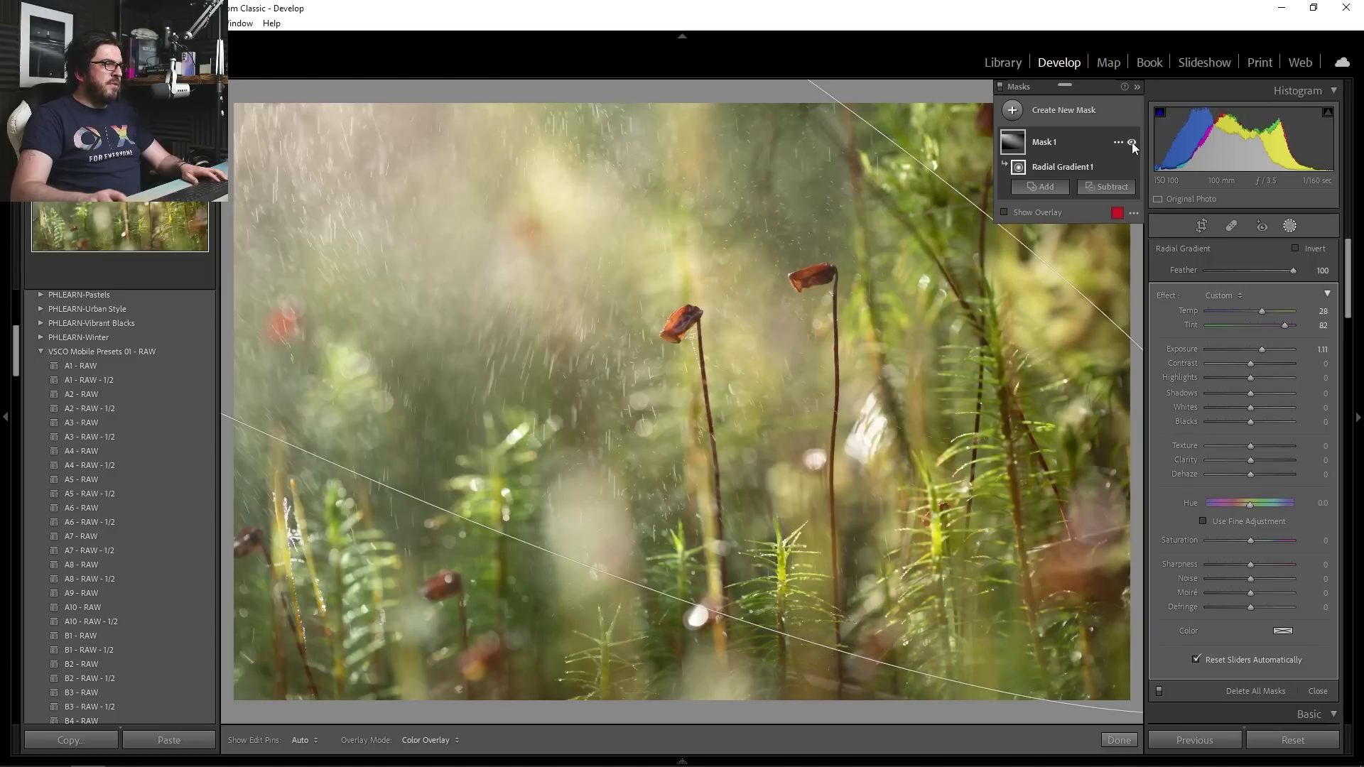
left_click(1131, 142)
left_click(1132, 142)
left_click(1132, 142)
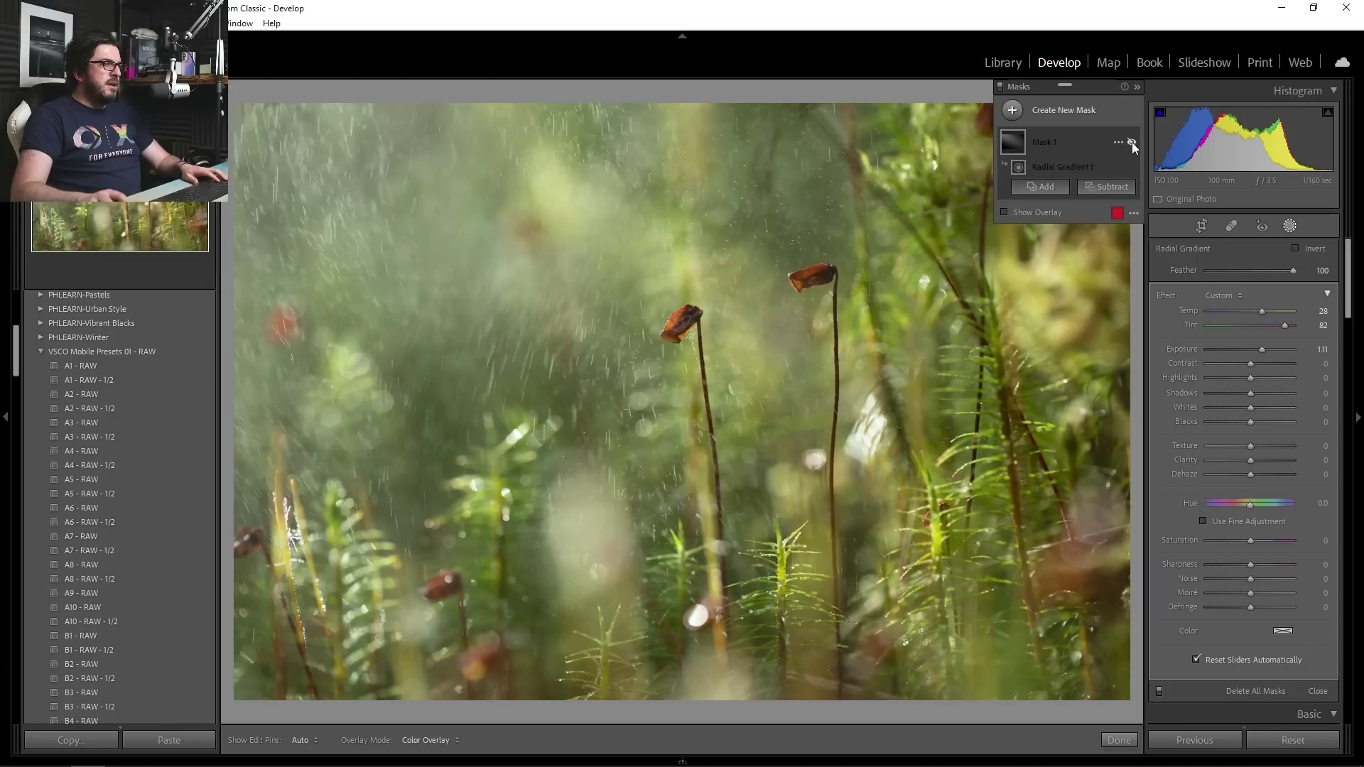
left_click(1132, 142)
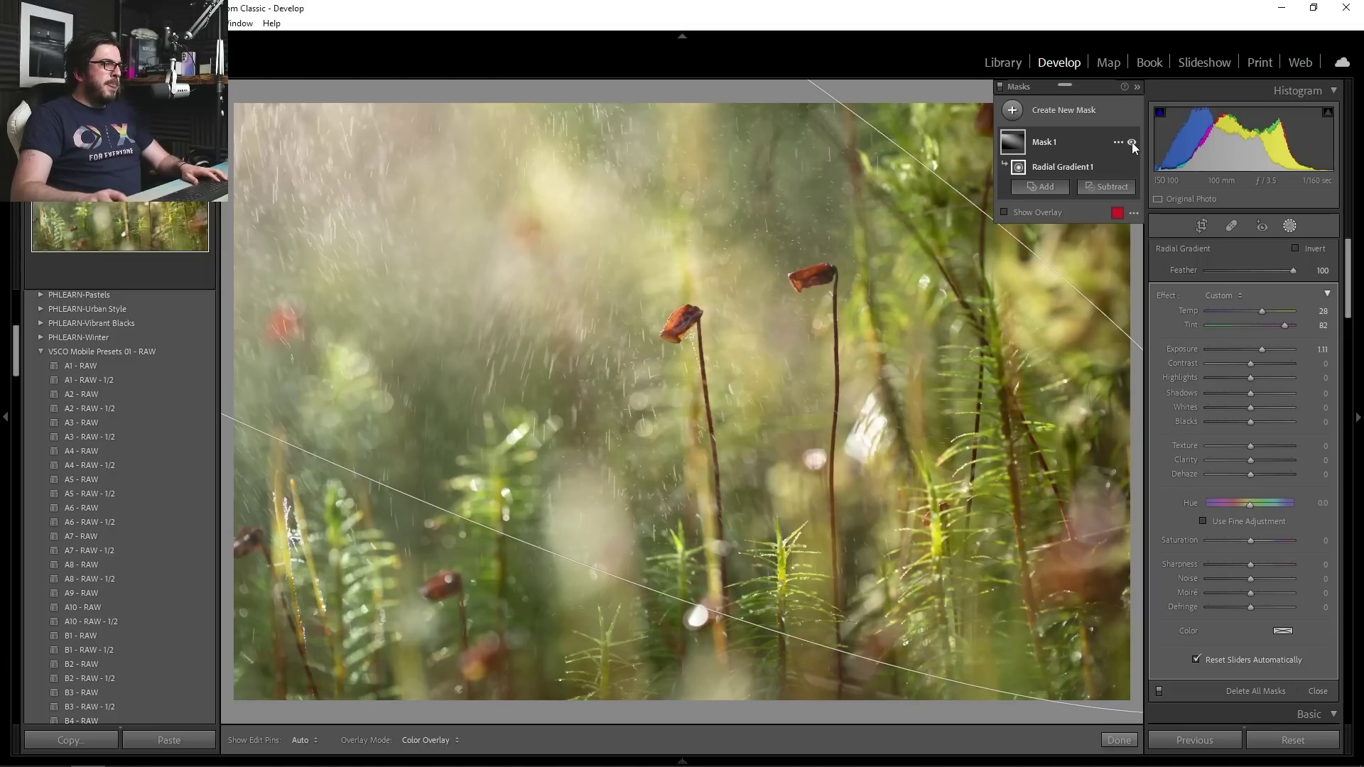
- Close masking, compare Before/After, and rotate the moss photo 0.69° to straighten it
left_click(1290, 228)
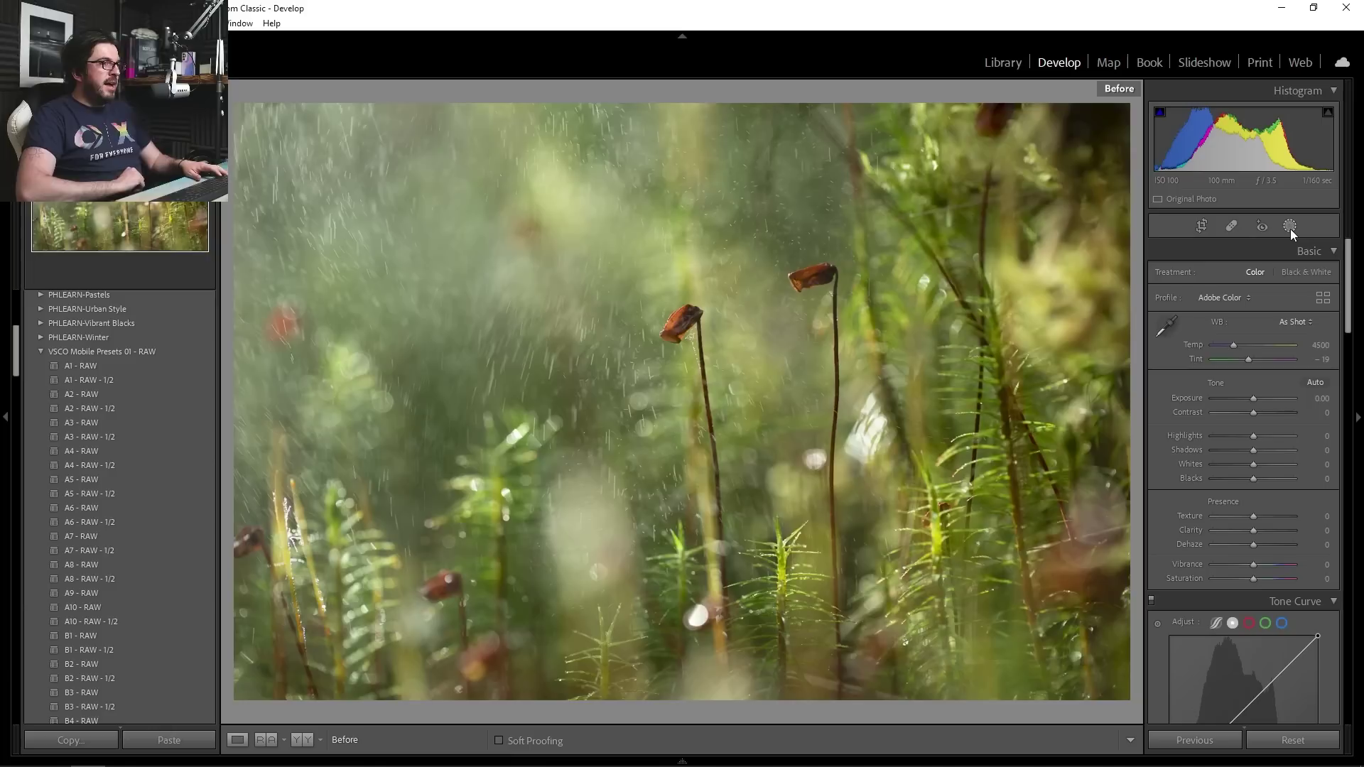
key("backslash")
key("backslash")
key("backslash")
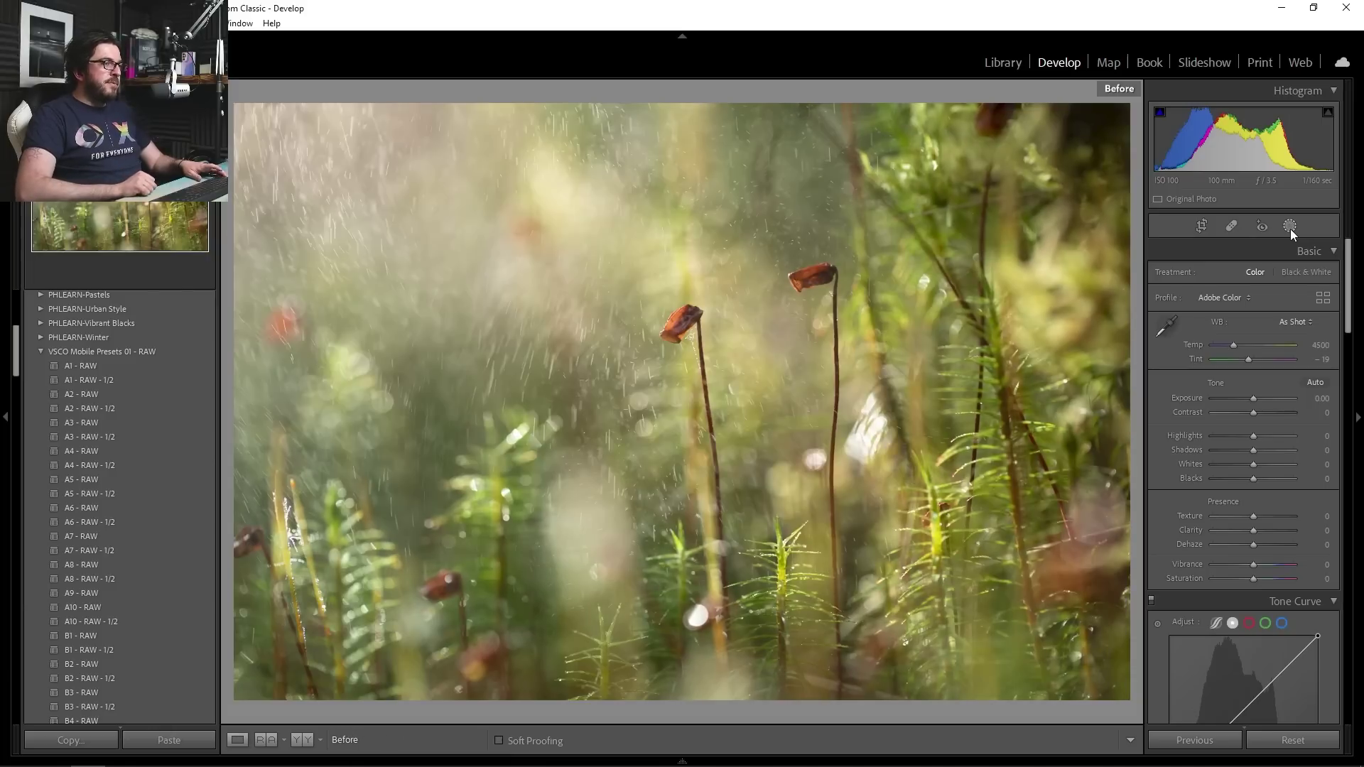
key("backslash")
key("backslash")
key("backslash")
key("backslash")
key("backslash")
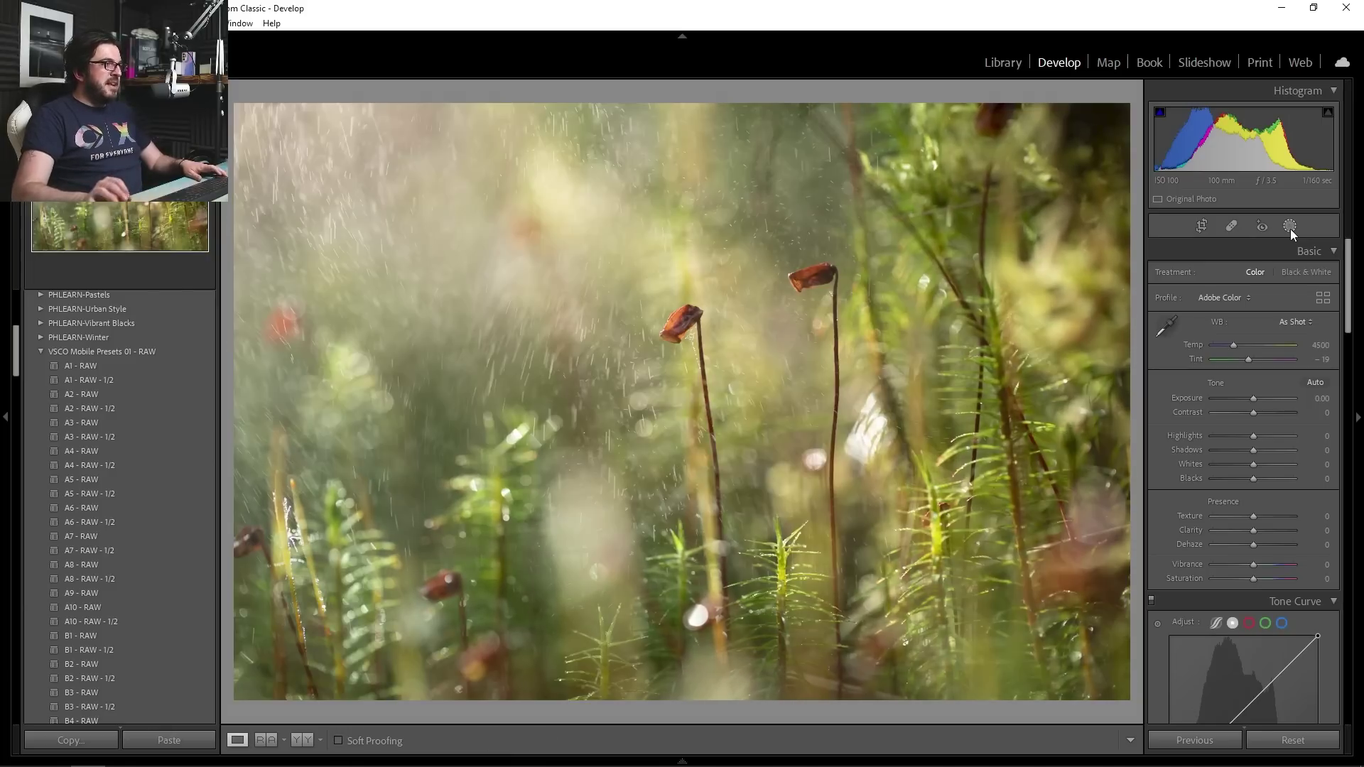
left_click(1202, 228)
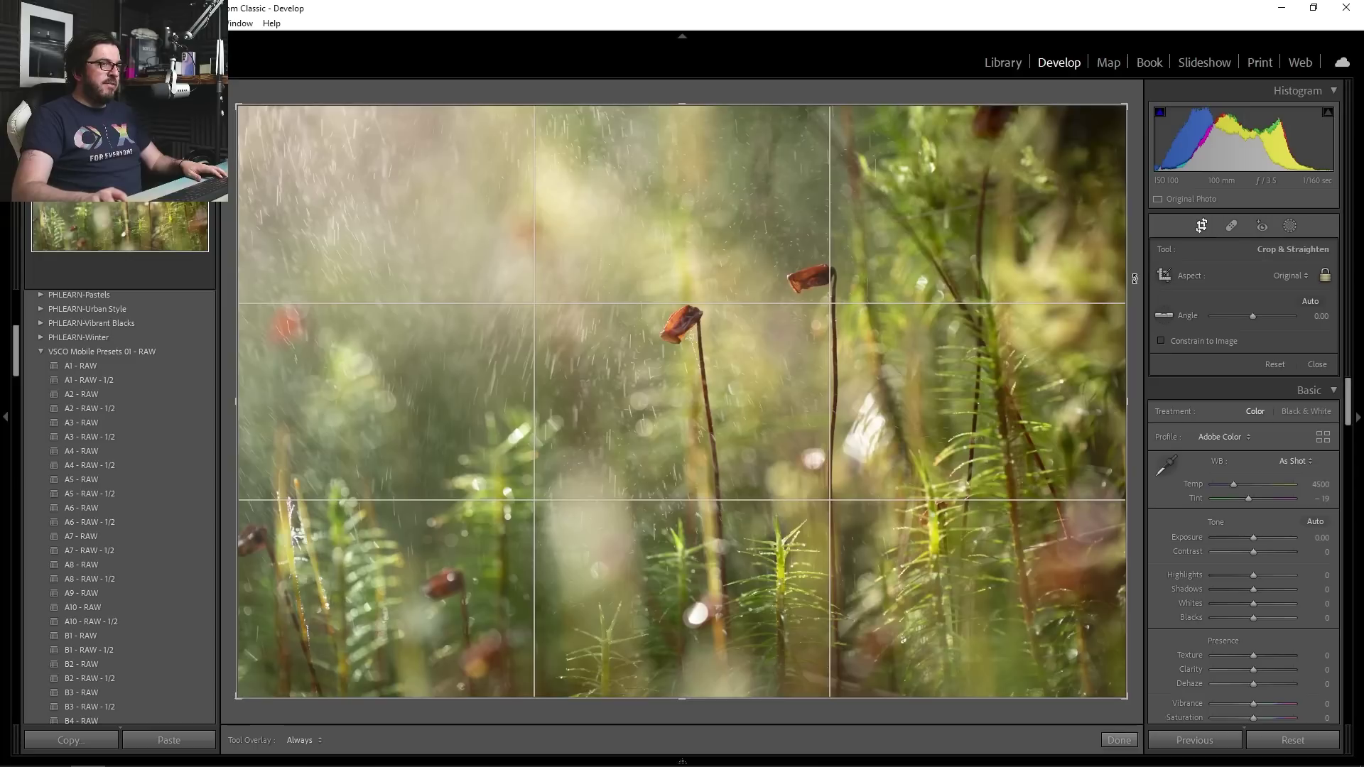
left_click_drag(1135, 279, 1135, 280)
key("Return")
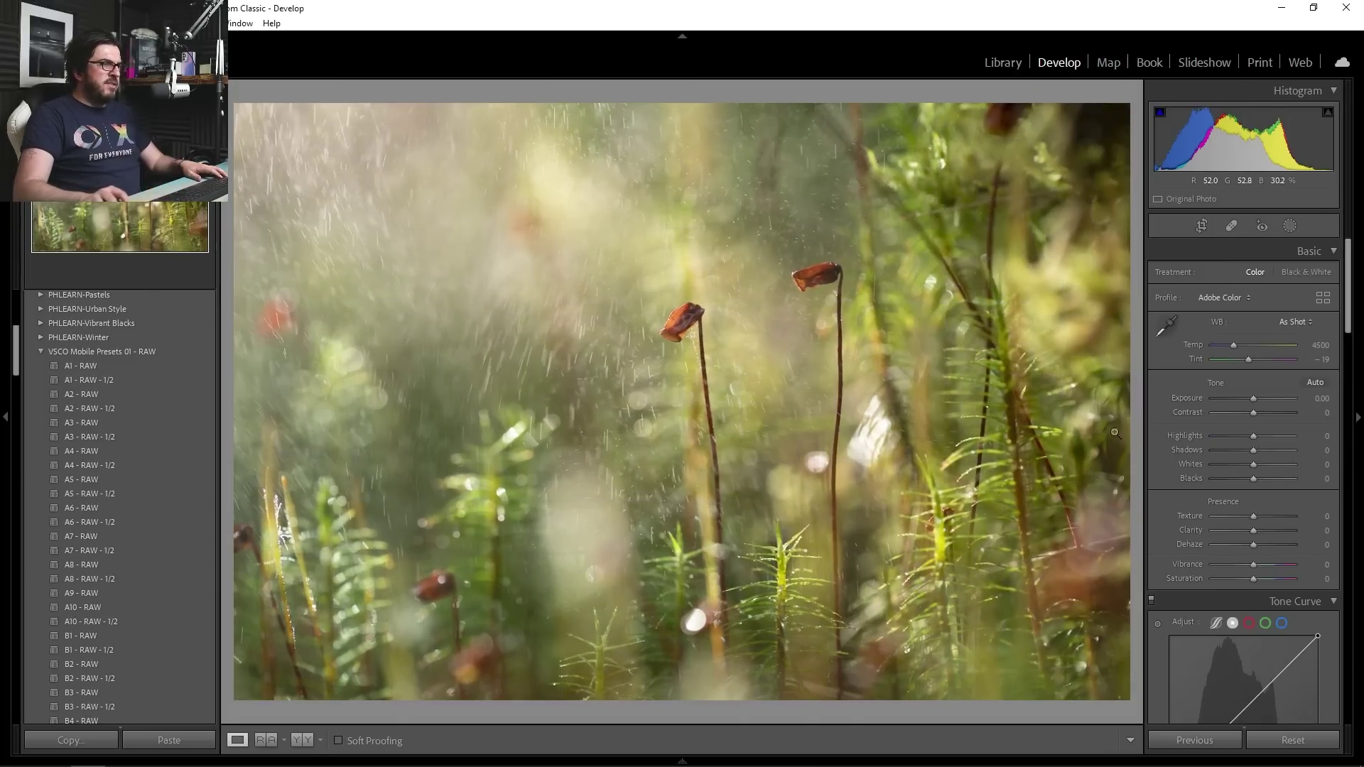
- Set the HSL hues to Green +17, Yellow −10 and Orange −2
scroll(1272, 489, "down", 8)
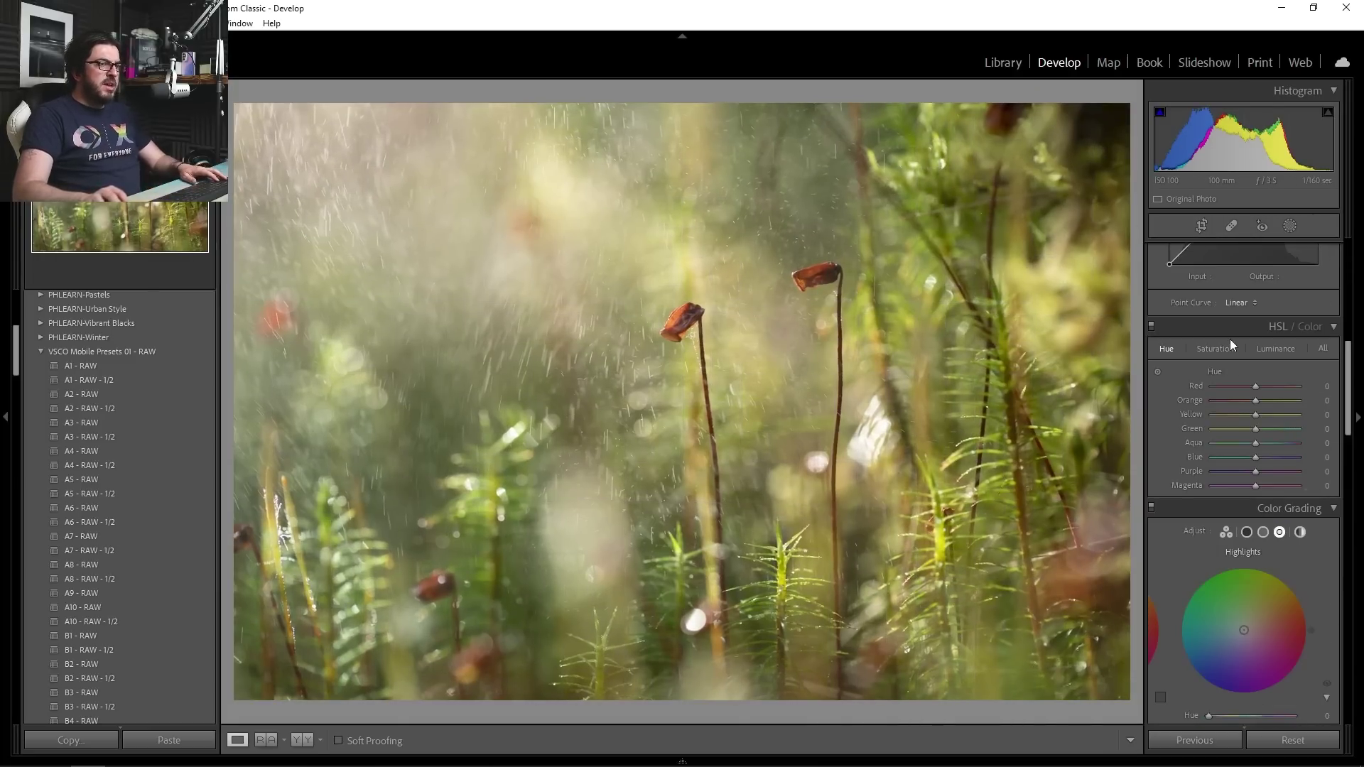
left_click_drag(1258, 429, 1263, 428)
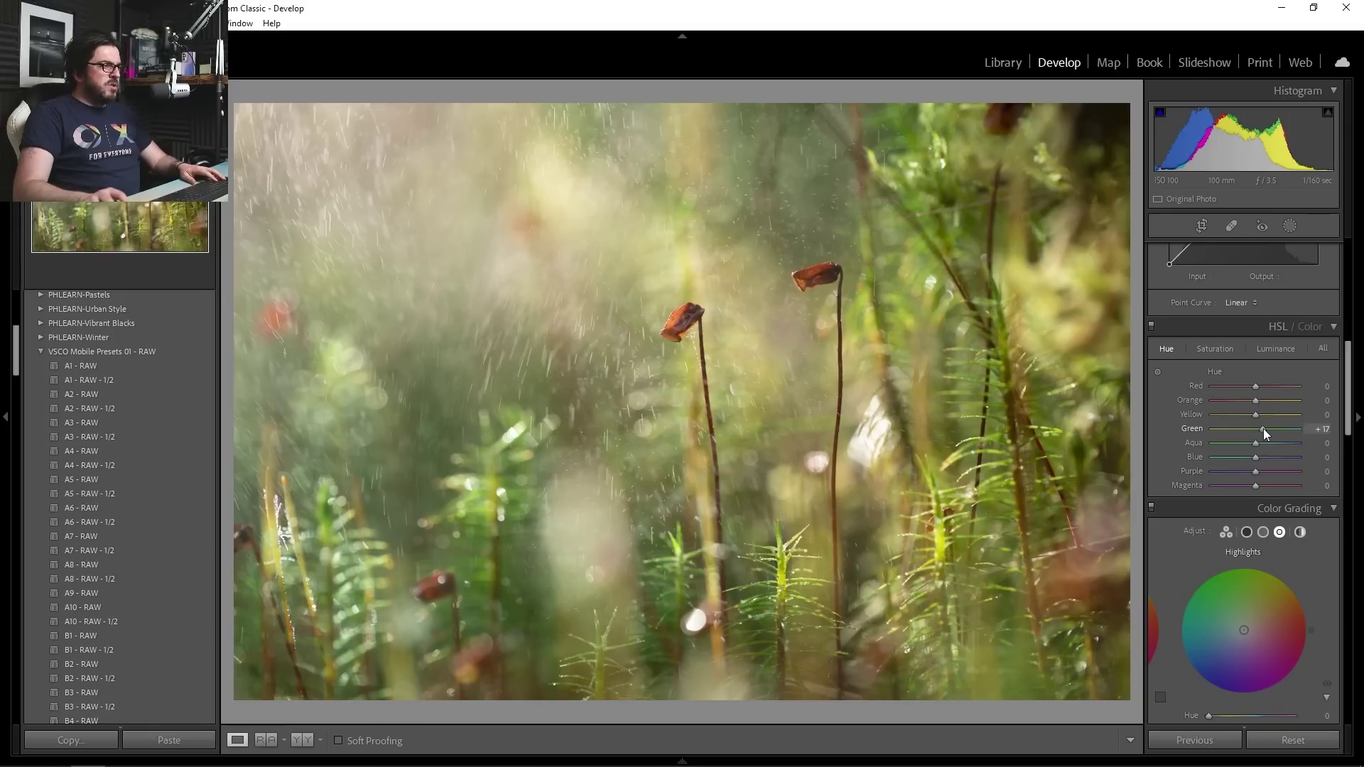
left_click_drag(1255, 415, 1253, 419)
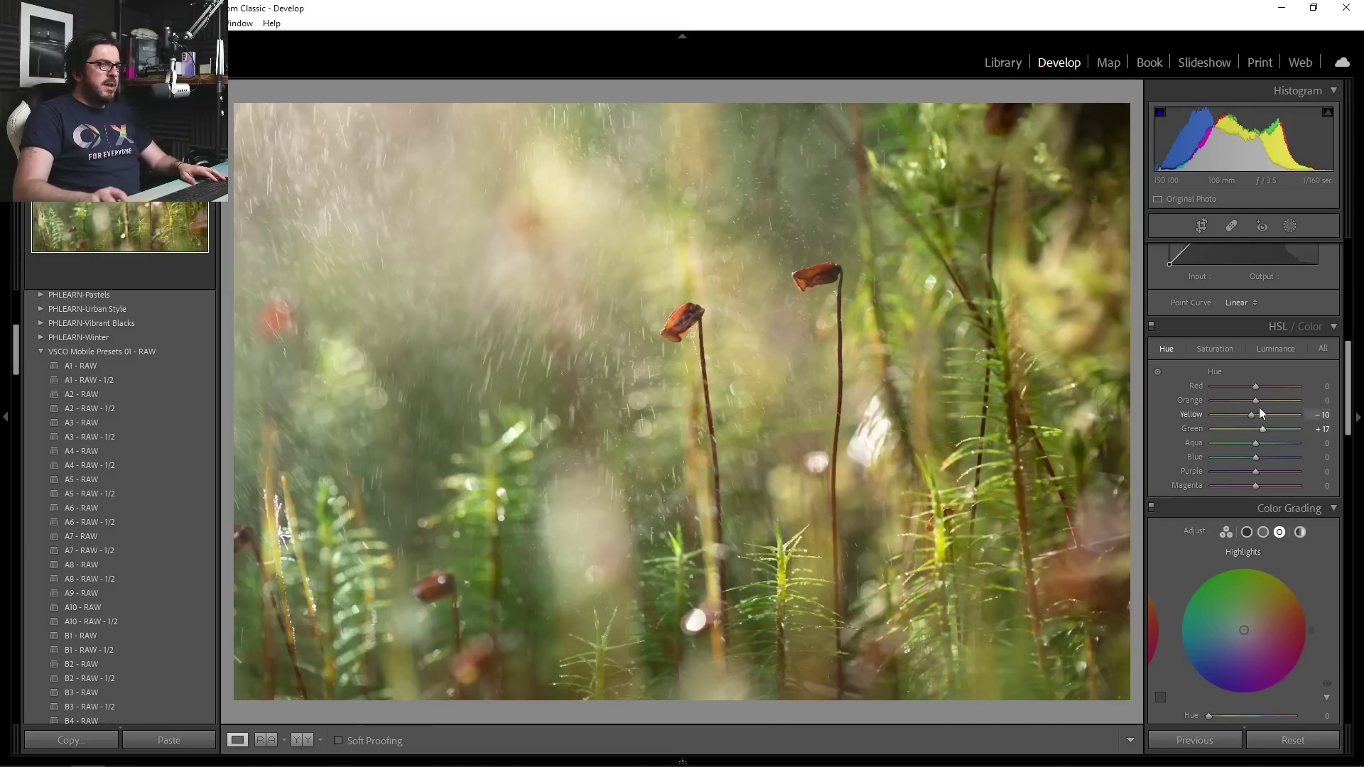
mouse_move(1254, 401)
left_mouse_down()
mouse_move(1183, 403)
mouse_move(1249, 416)
left_mouse_up()
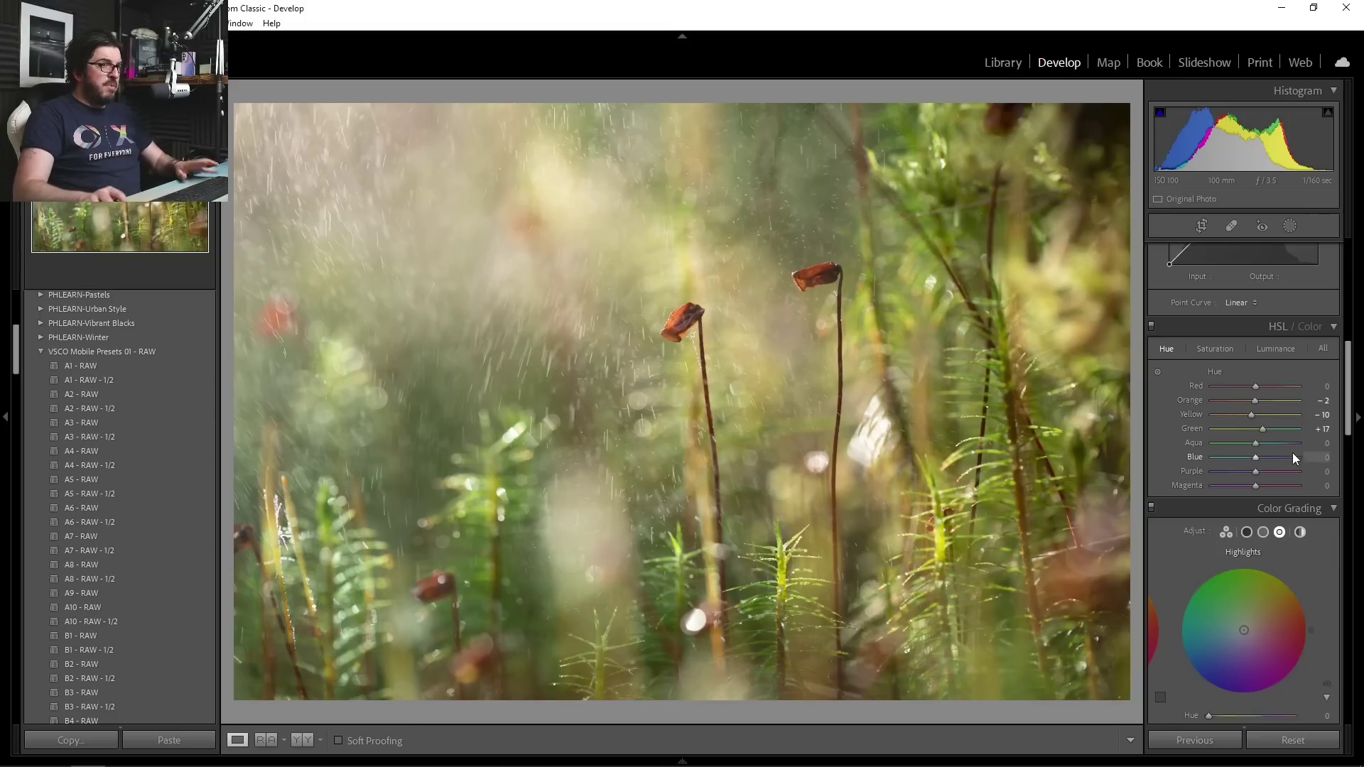
- Grade shadows to hue 228, saturation 7 and highlights to hue 30, saturation 10, then compare
scroll(1293, 457, "down", 3)
left_click(1247, 402)
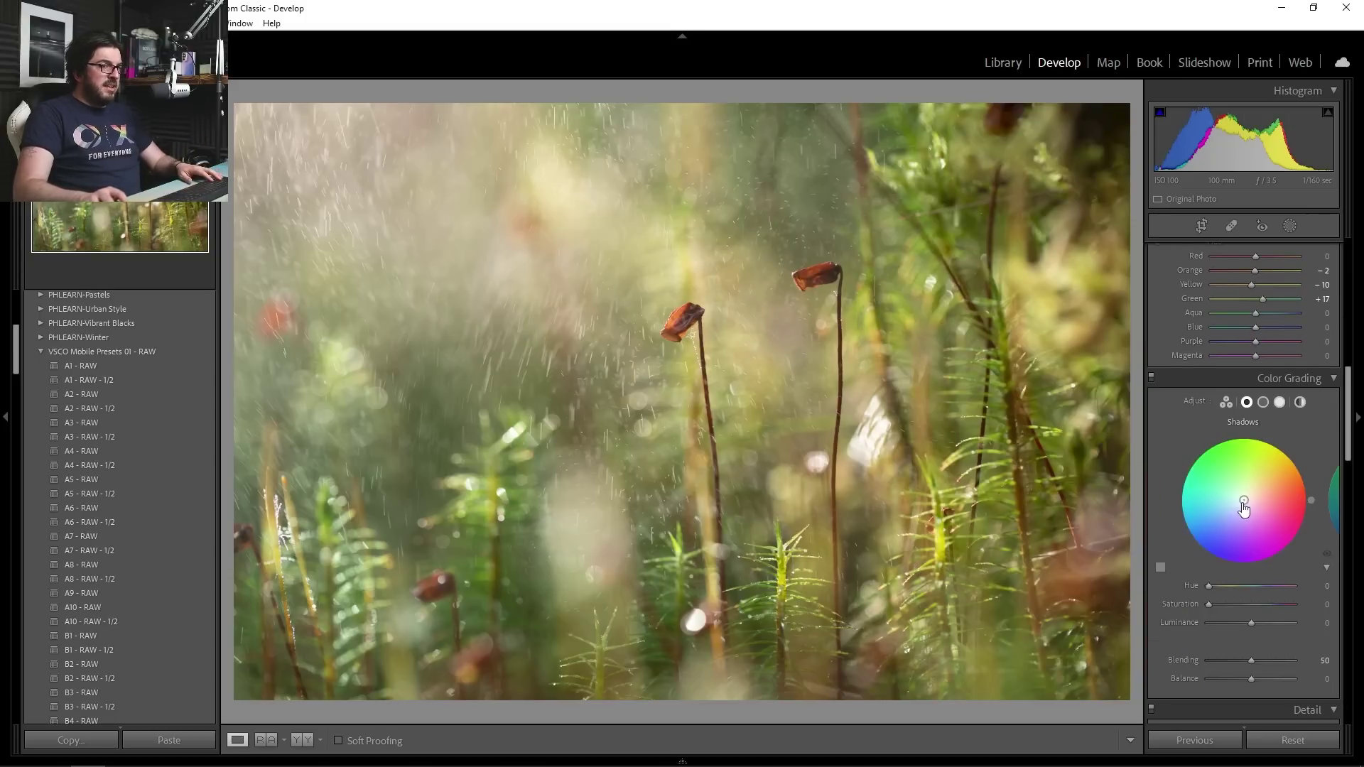
left_click_drag(1248, 586, 1214, 604)
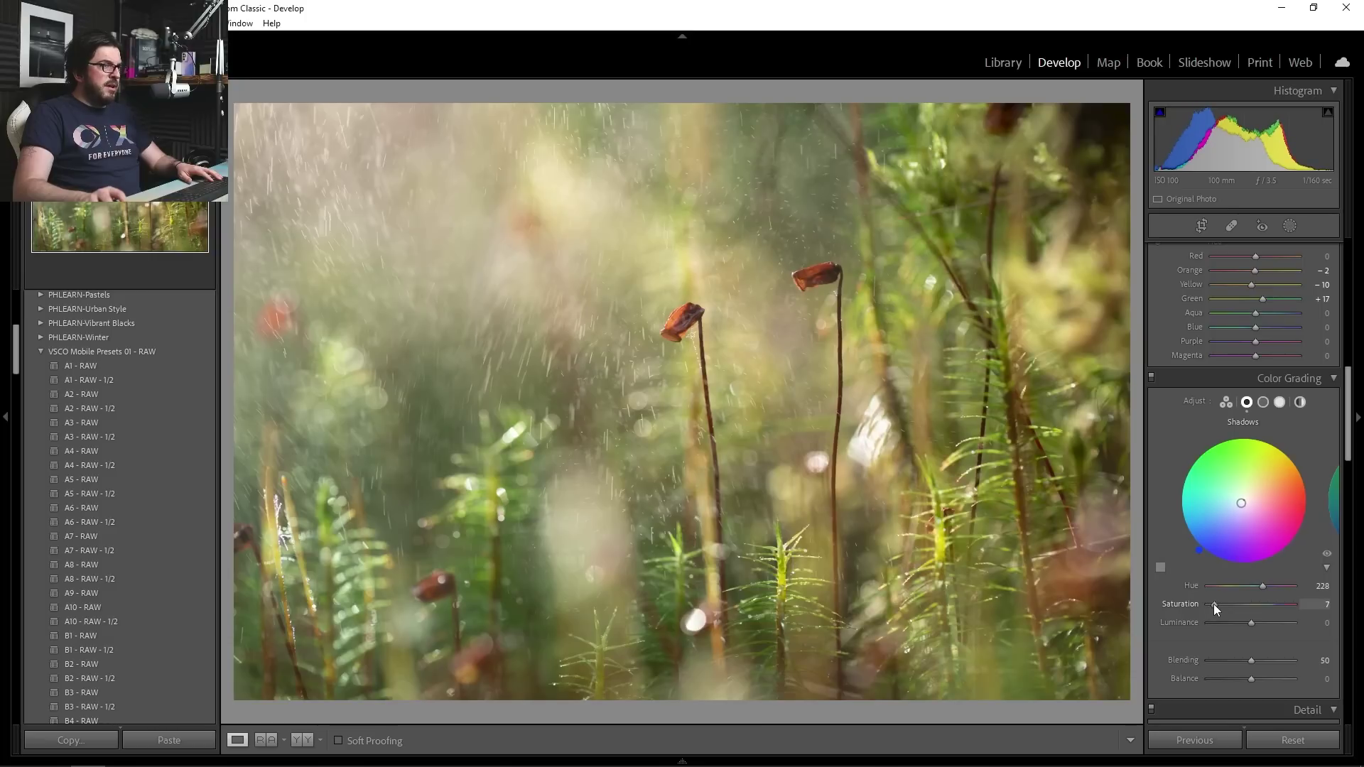
left_click(1278, 402)
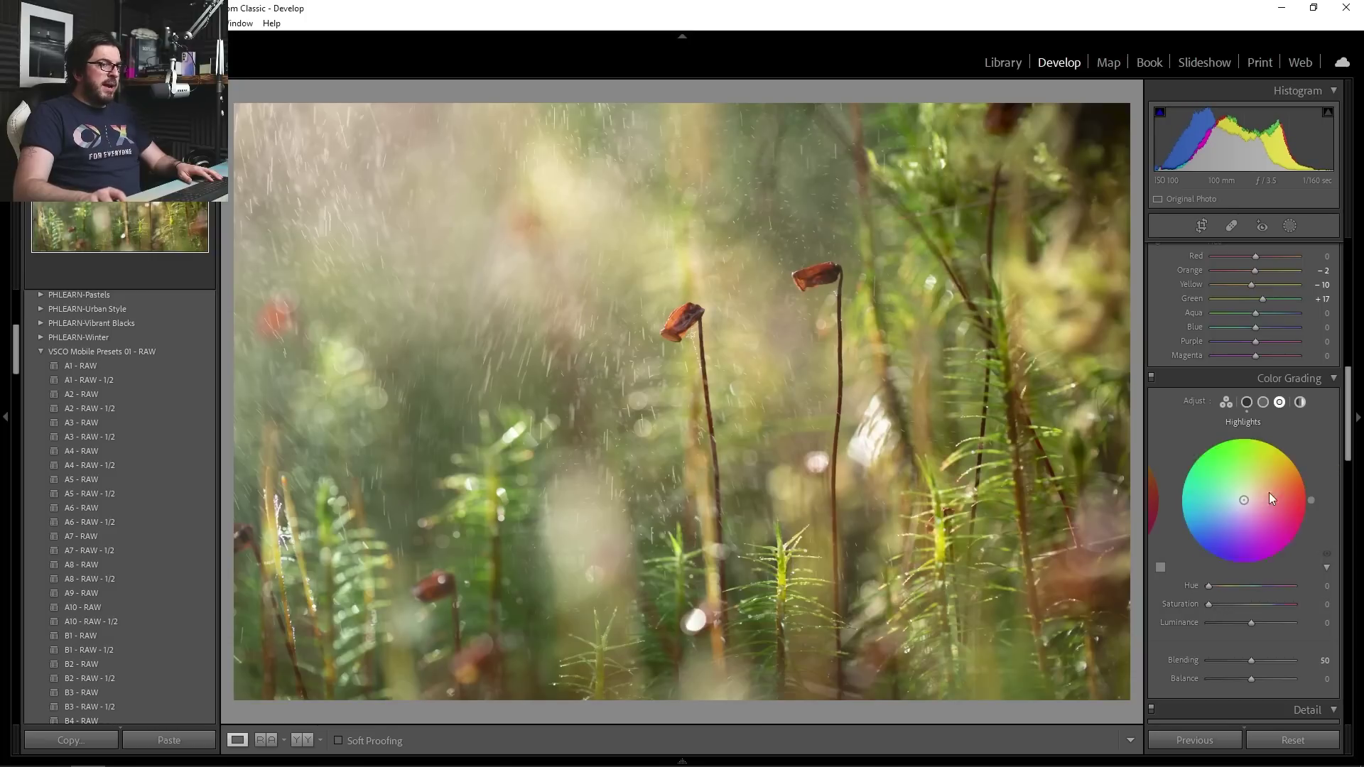
left_click(1216, 586)
left_click_drag(1209, 604, 1222, 606)
left_click(1152, 376)
left_click(1152, 376)
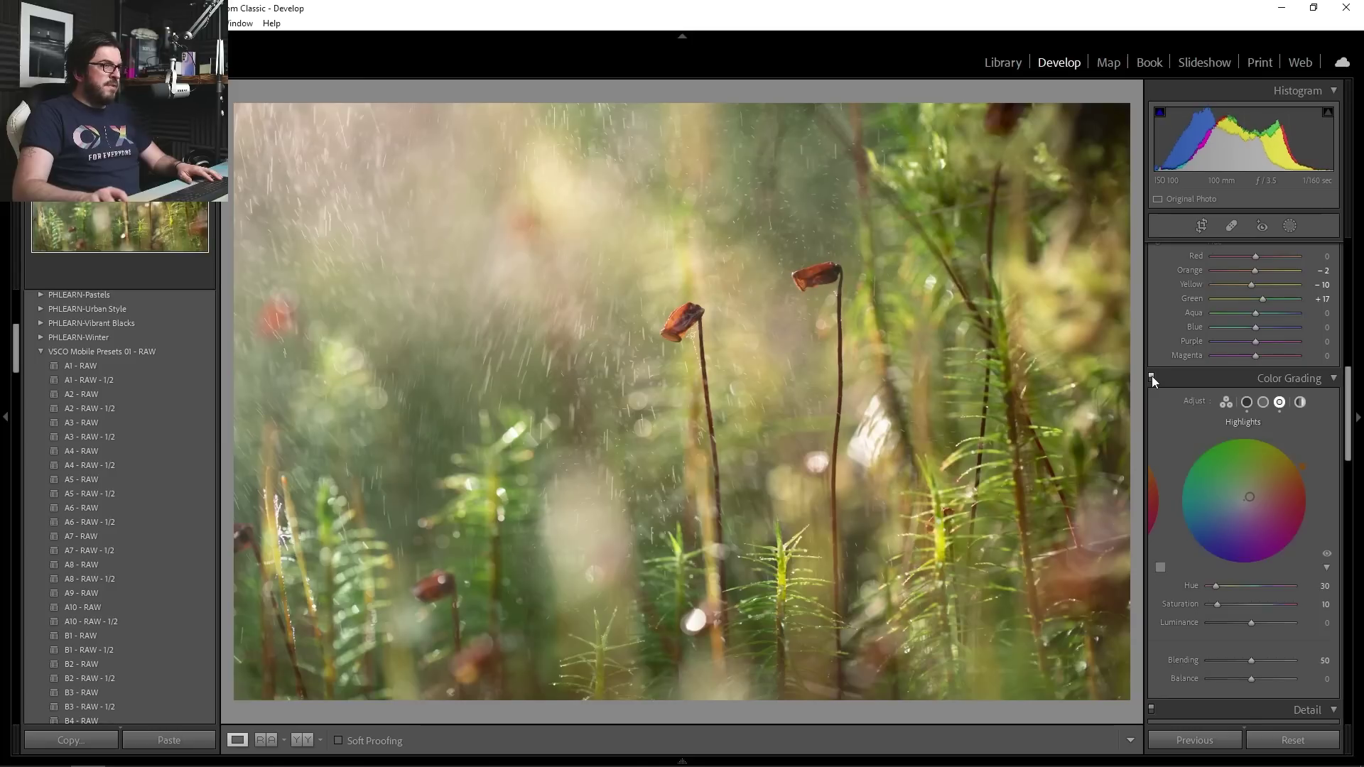
left_click(1152, 376)
left_click(1152, 377)
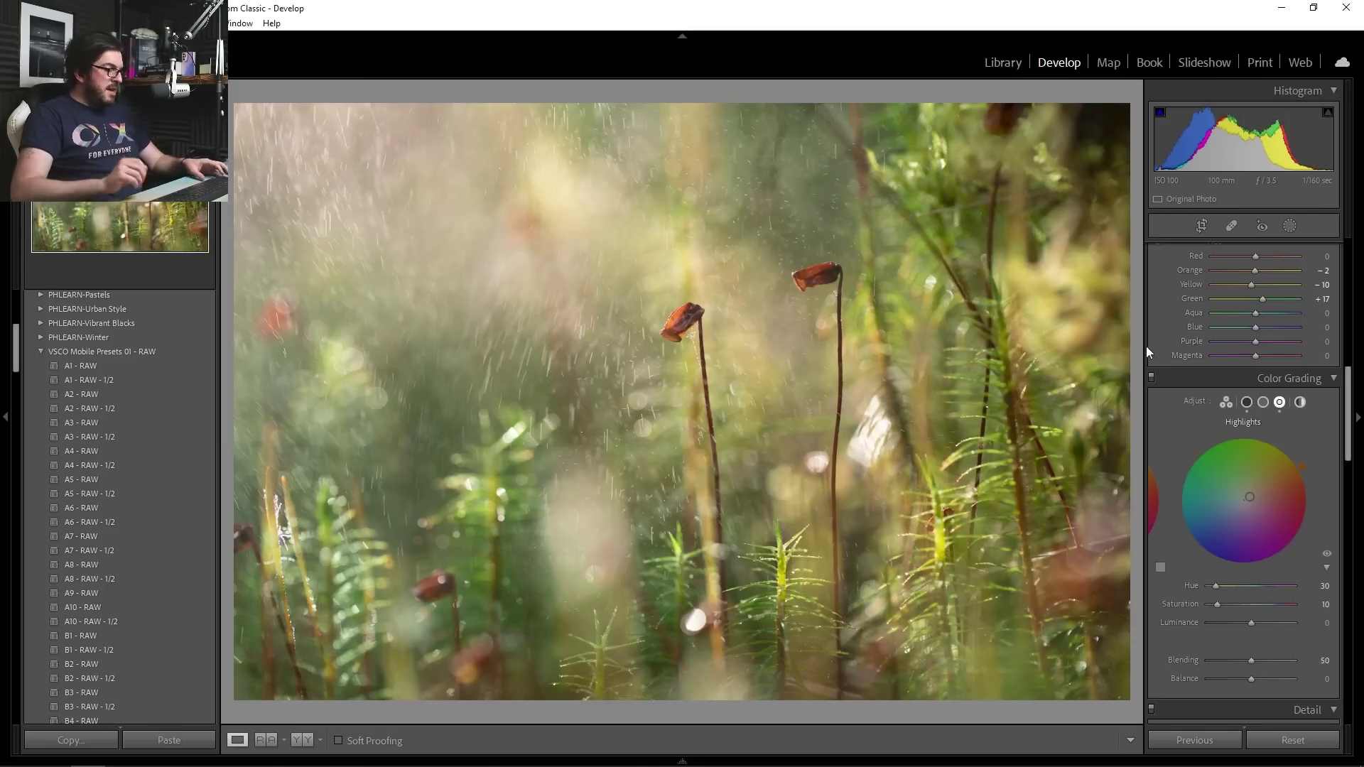
- Flip repeatedly between edited and original moss photo, finishing on the unedited Before view
key("backslash")
key("backslash")
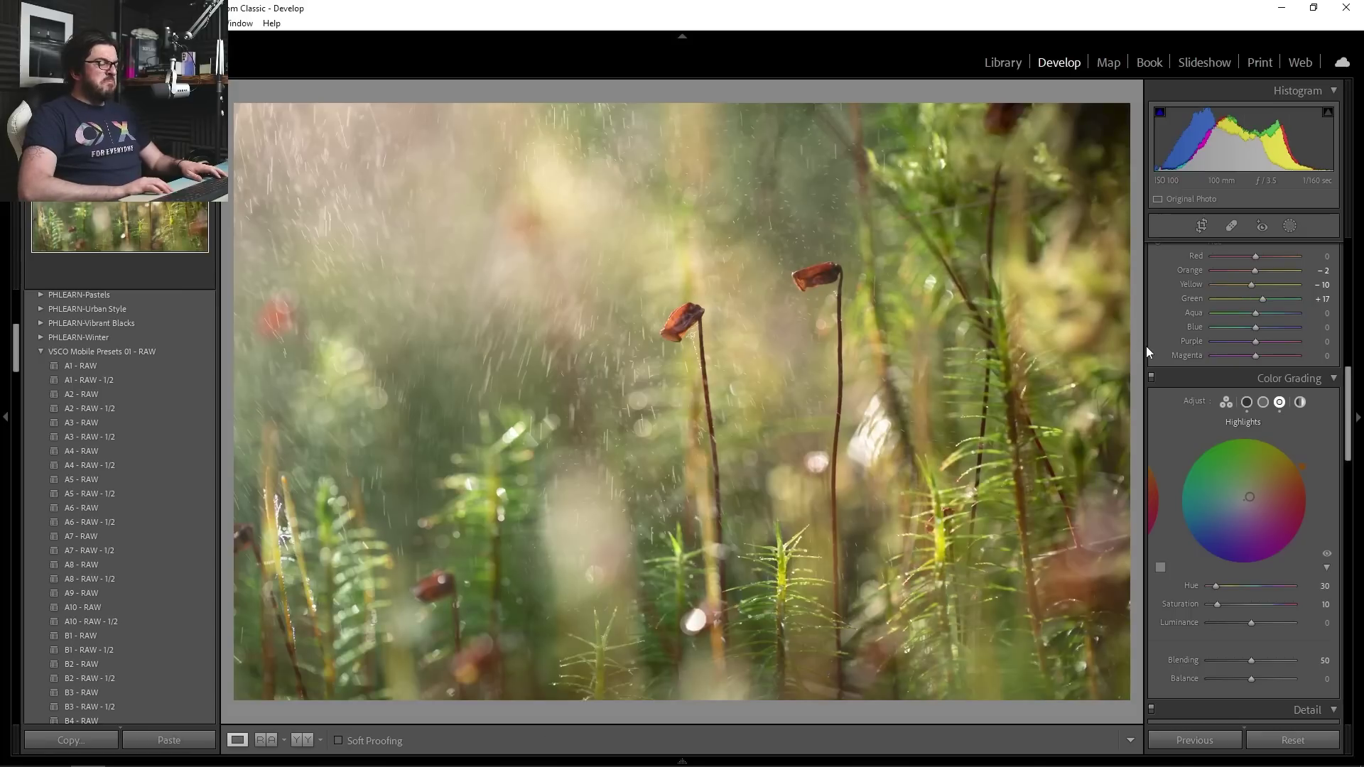
key("backslash")
key("backslash")
key("backslash")
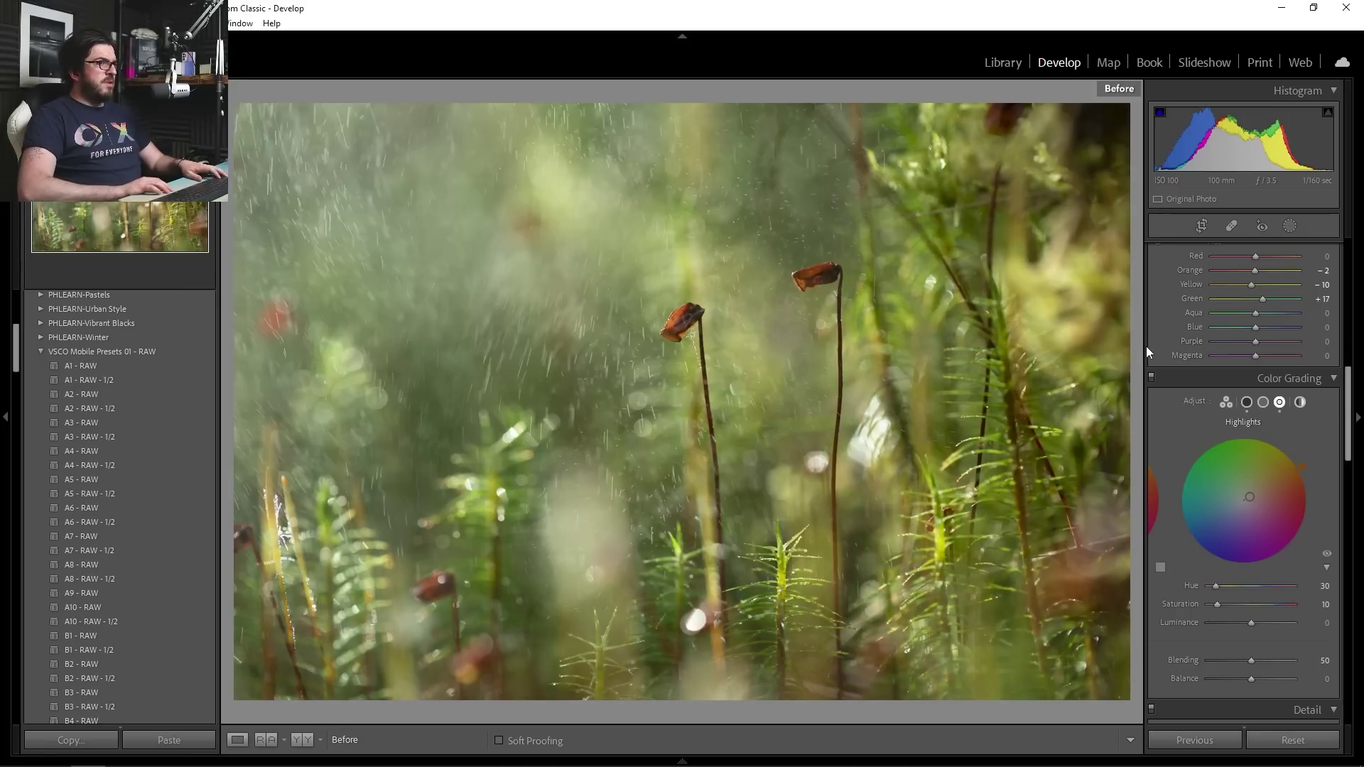
key("backslash")
key("backslash")
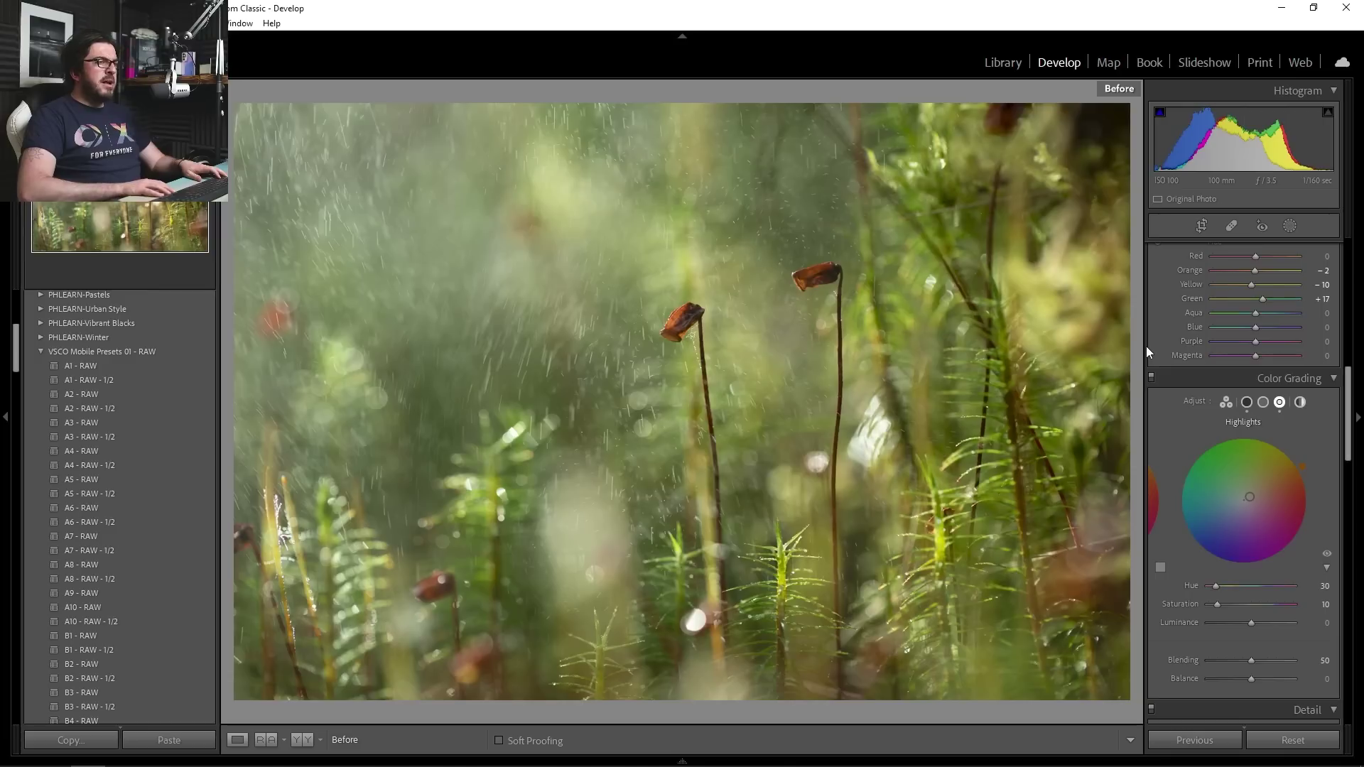
key("backslash")
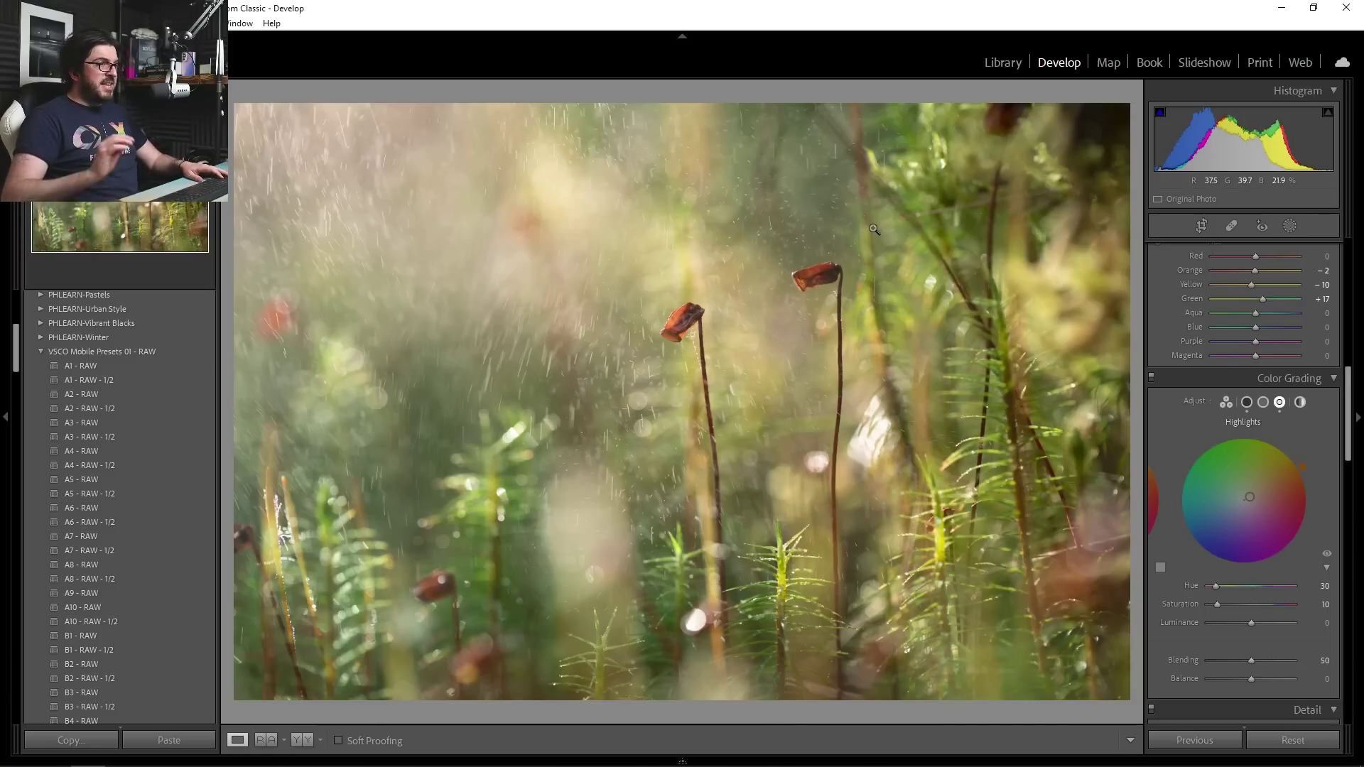
key("backslash")
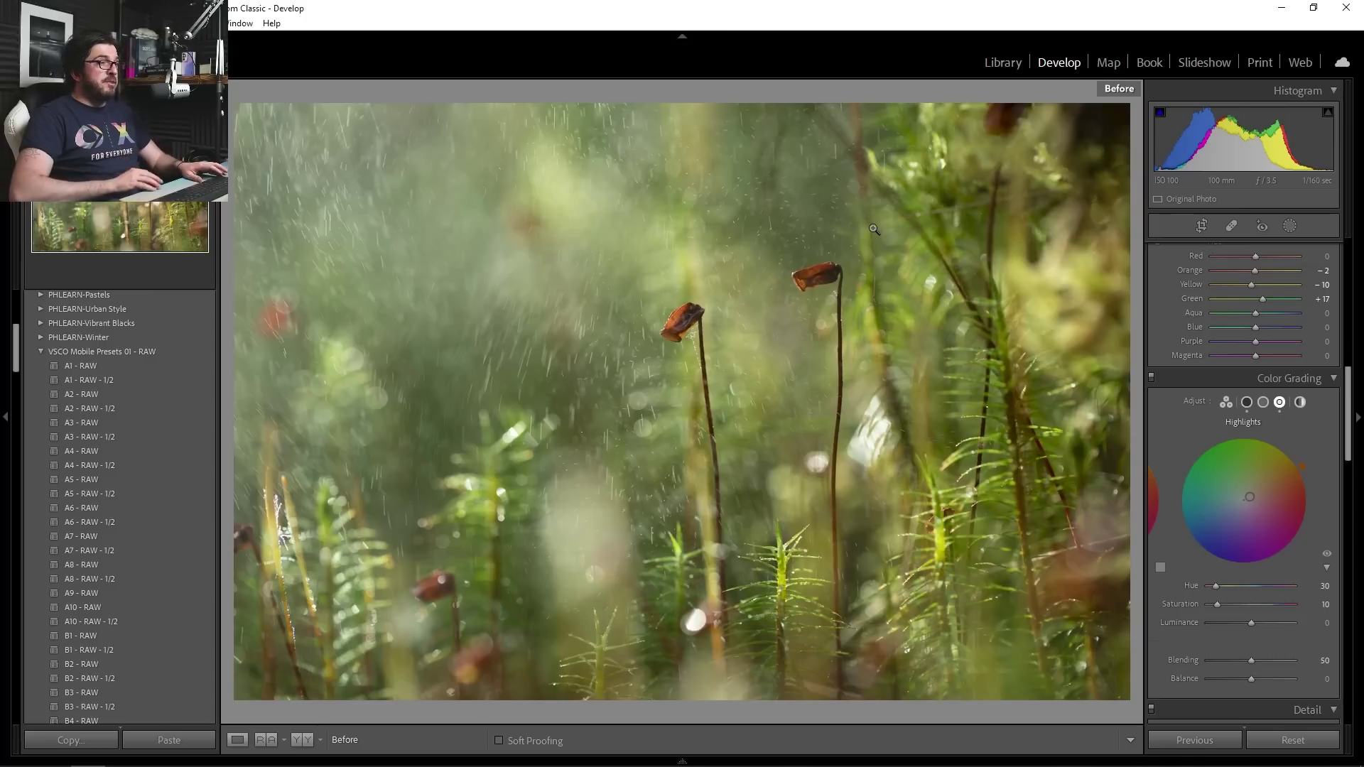
key("backslash")
key("backslash")
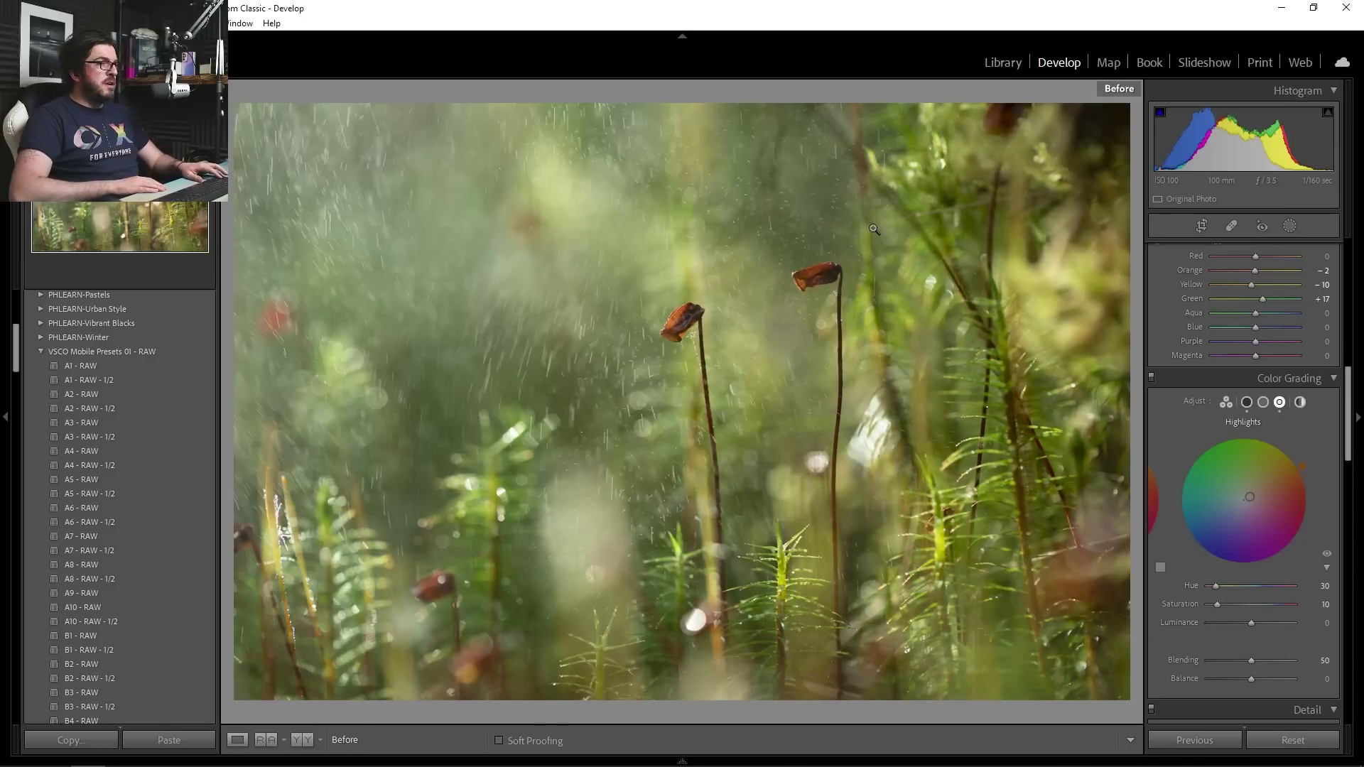